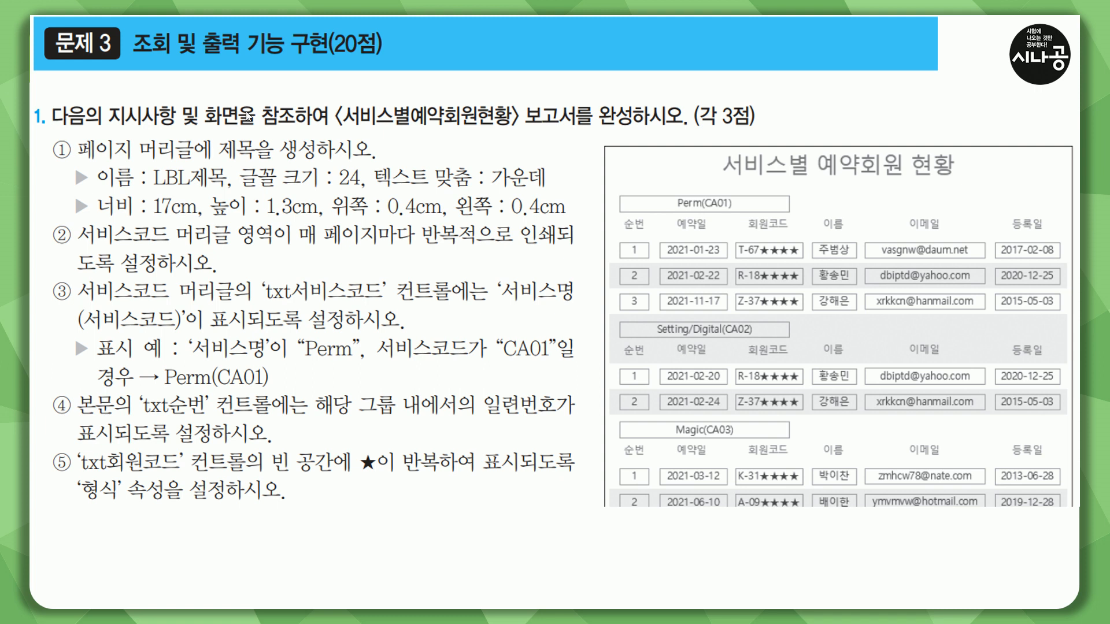
mouse_move(126, 22)
mouse_down()
mouse_move(142, 55)
mouse_move(401, 59)
mouse_up()
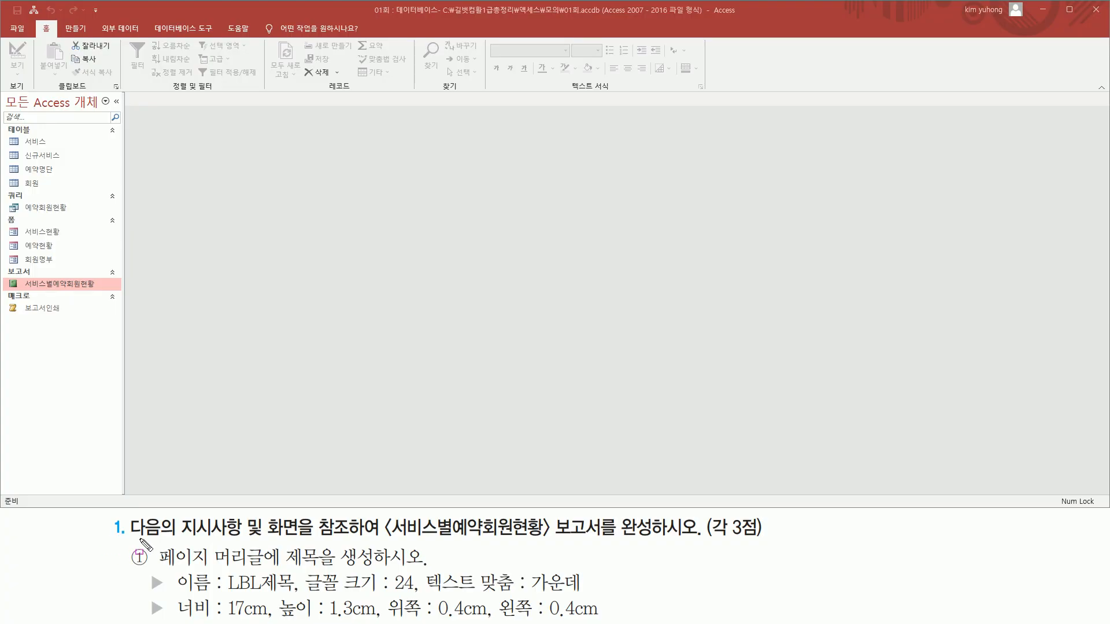
mouse_move(178, 539)
mouse_down()
mouse_move(515, 552)
mouse_move(774, 543)
mouse_up()
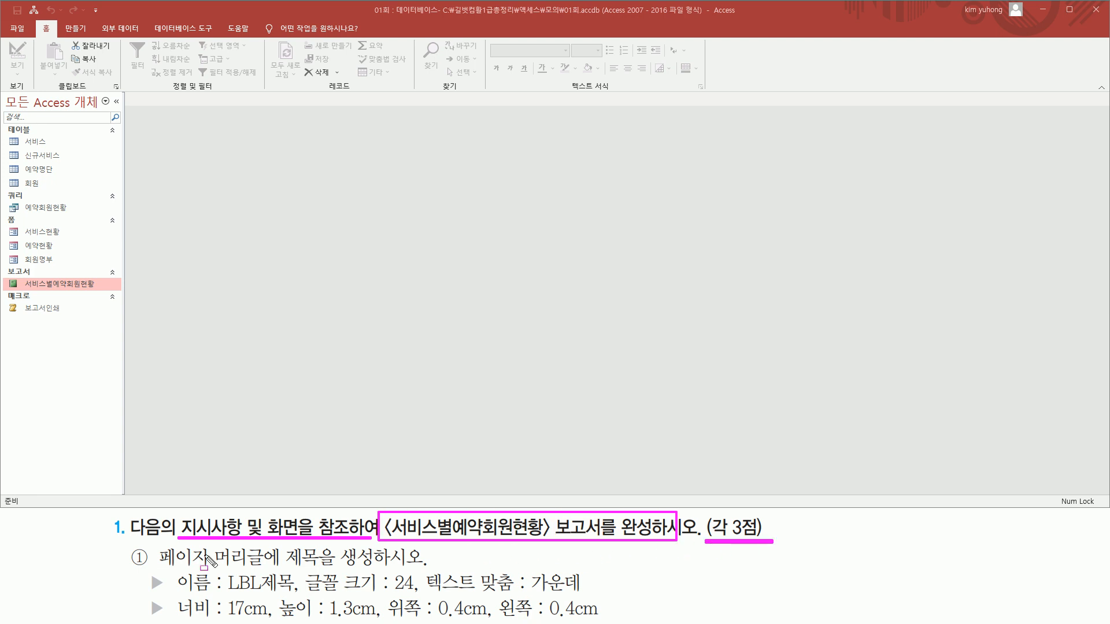
key(e)
mouse_move(155, 541)
mouse_down()
mouse_move(157, 569)
mouse_move(421, 568)
mouse_up()
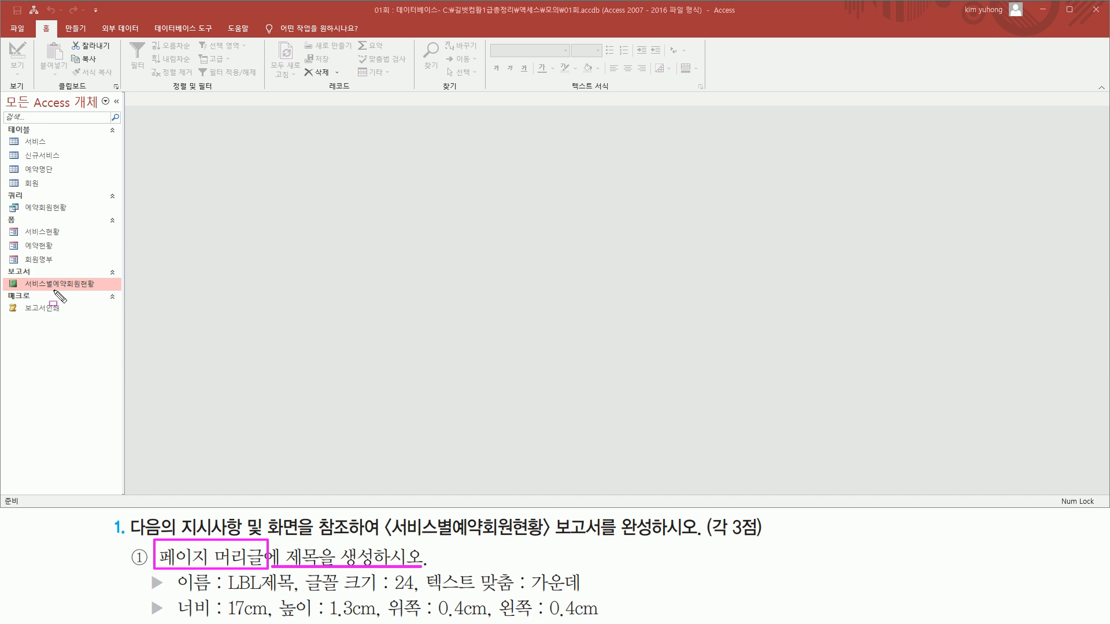
key(Escape)
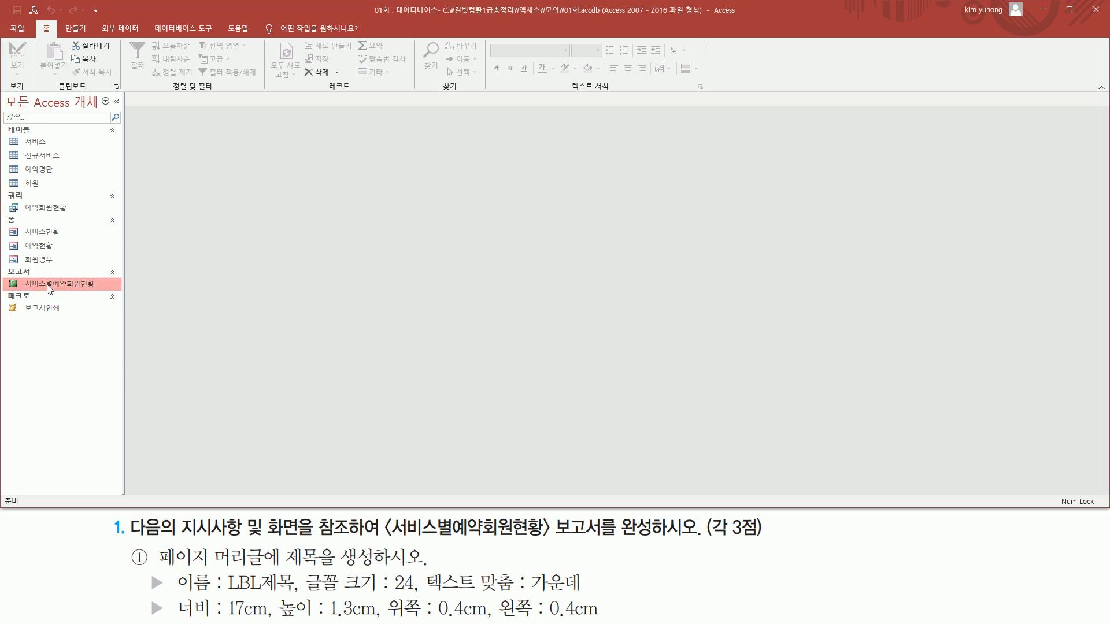
Open the 서비스별예약회원현황 report and switch it to Design view.
double_click(52, 288)
drag(148, 115, 228, 149)
drag(309, 155, 522, 166)
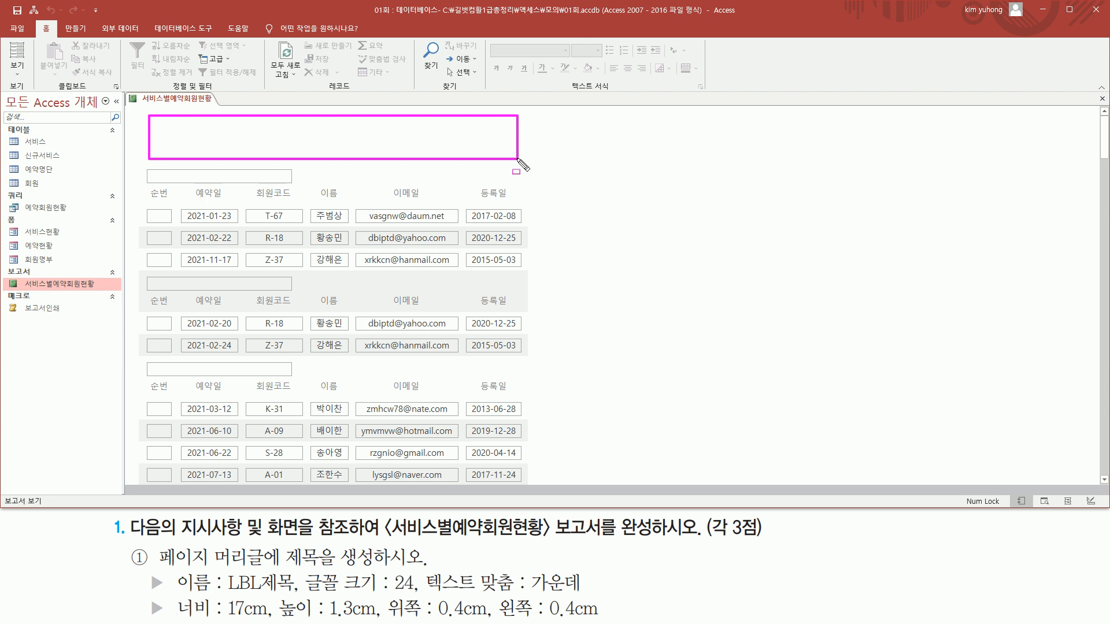
key(Escape)
click(23, 71)
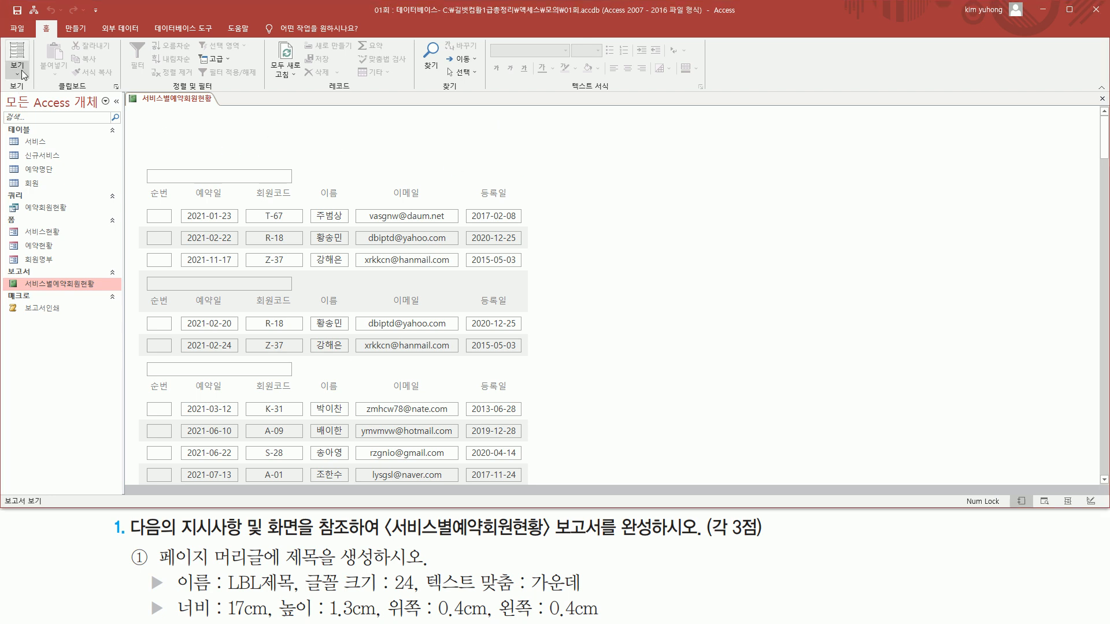
click(36, 170)
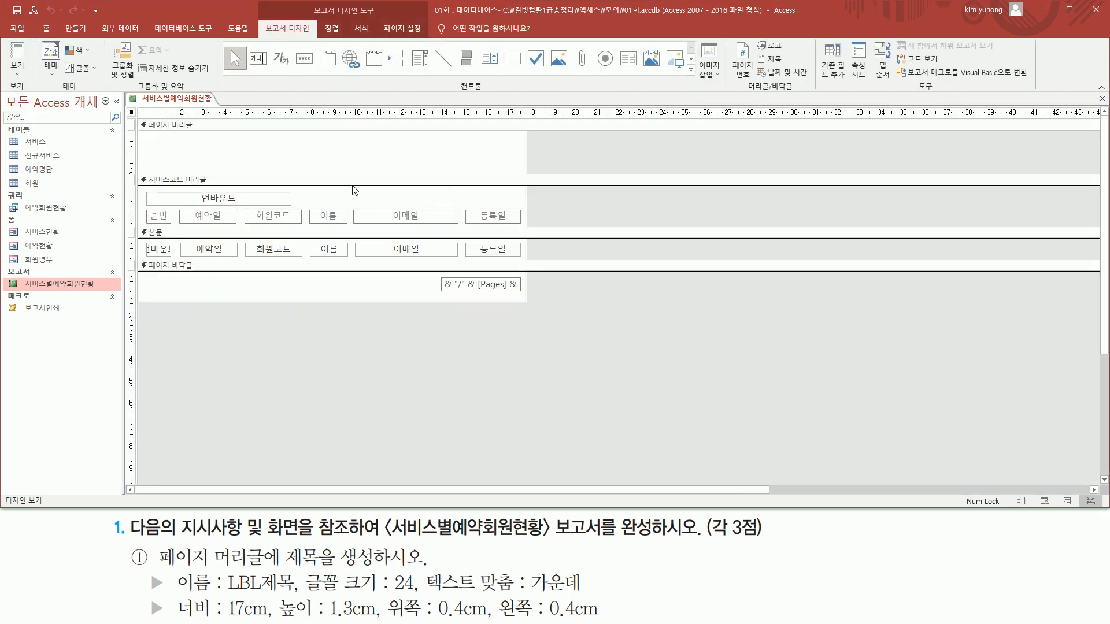
key(ctrl+2)
drag(139, 119, 529, 169)
key(Escape)
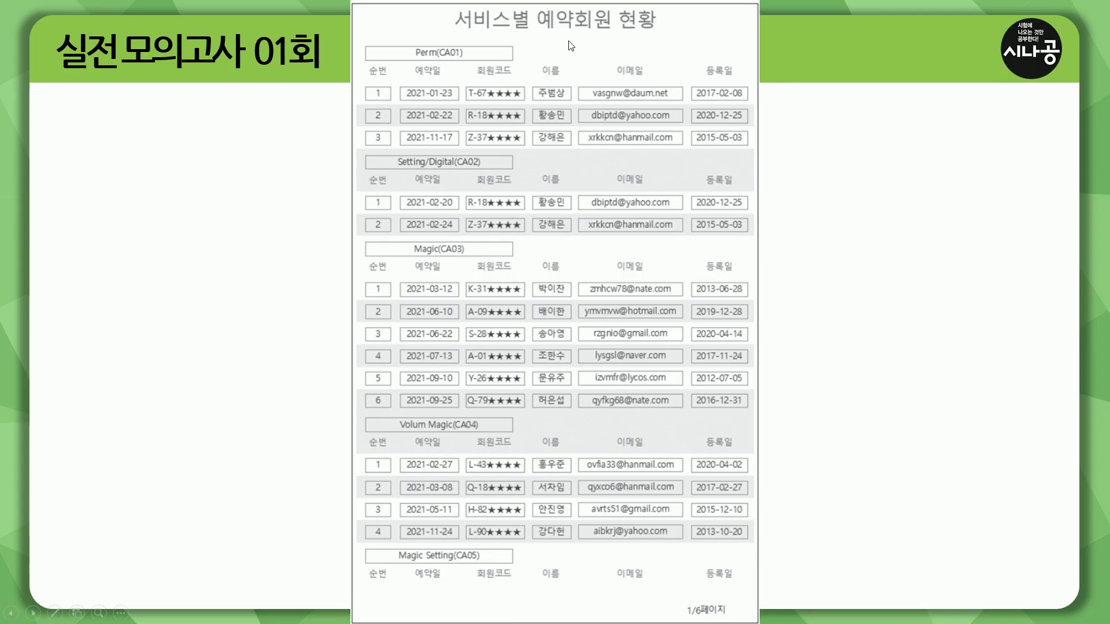
key(ctrl+2)
mouse_move(445, 7)
mouse_down()
mouse_move(523, 31)
mouse_move(676, 33)
mouse_up()
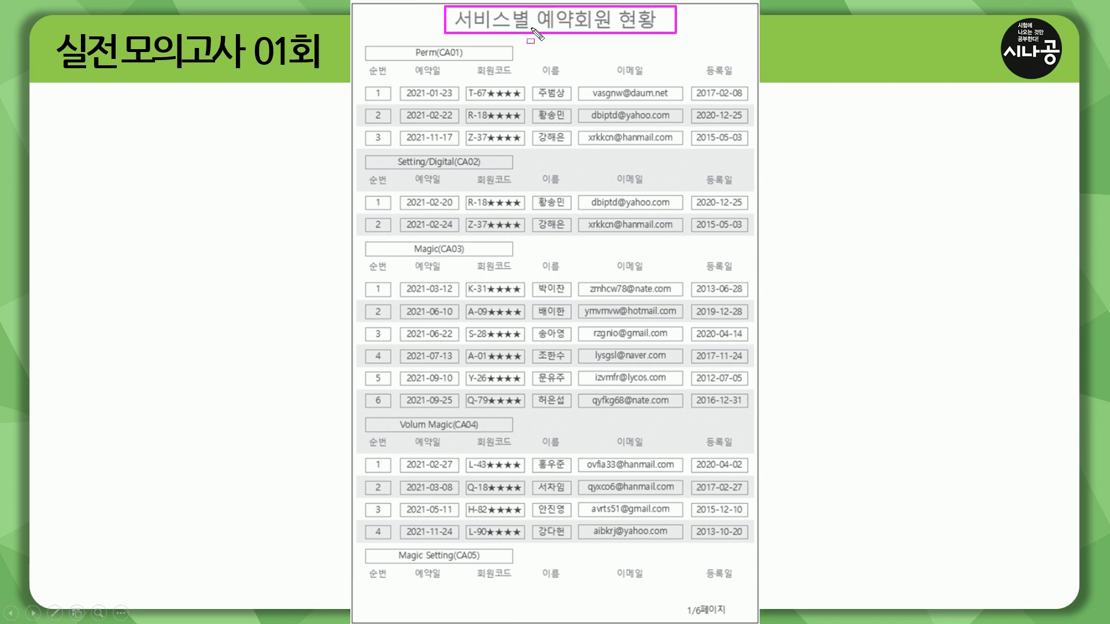
key(Escape)
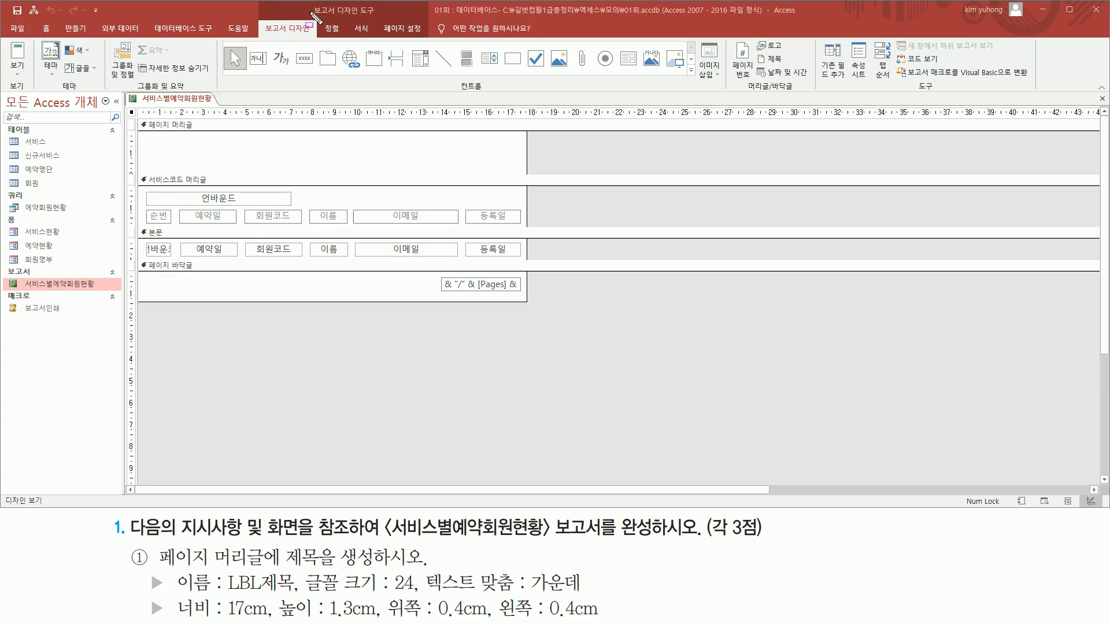
drag(309, 2, 382, 16)
drag(259, 17, 317, 34)
drag(447, 76, 512, 95)
drag(269, 41, 293, 76)
key(Escape)
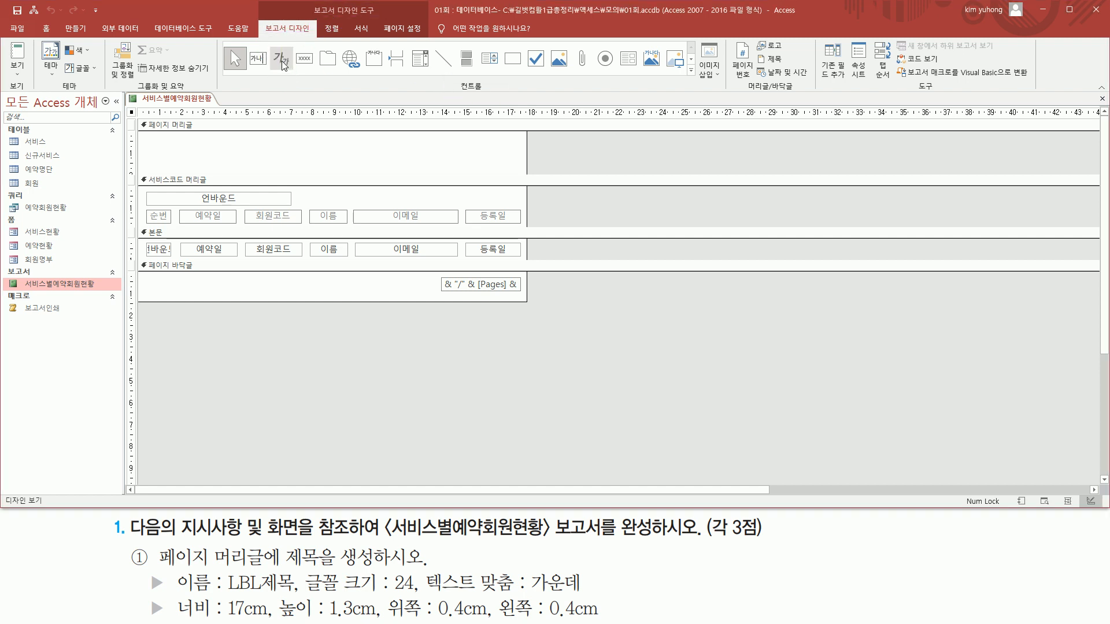
Add a label about 9.6 cm wide and 1 cm high in the page header reading "서비스별 예약회원 현황".
click(281, 58)
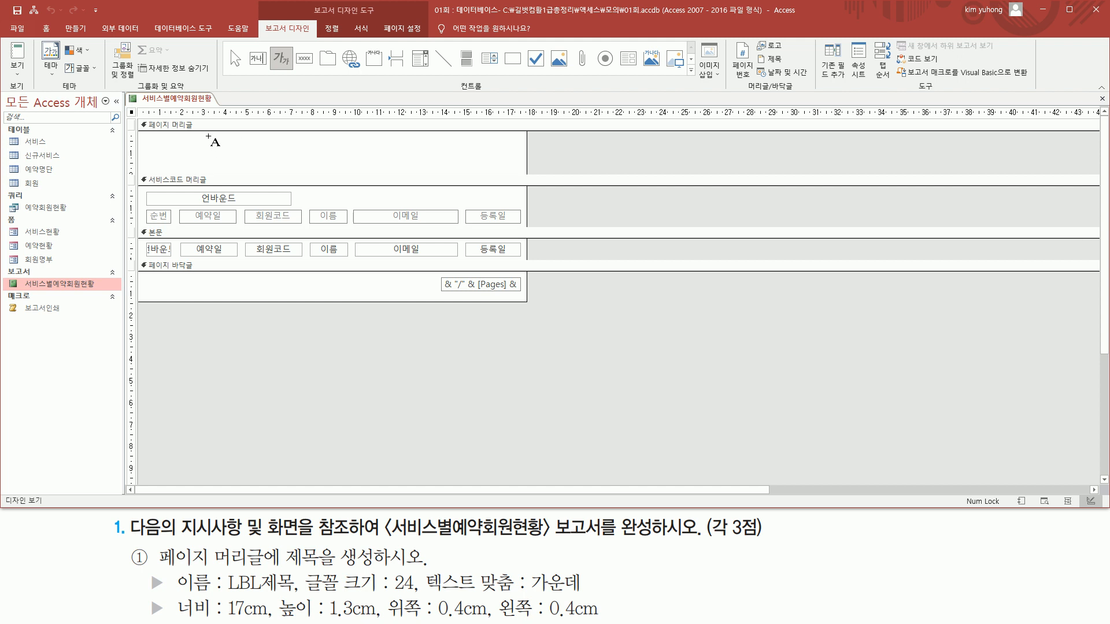
drag(227, 136, 437, 156)
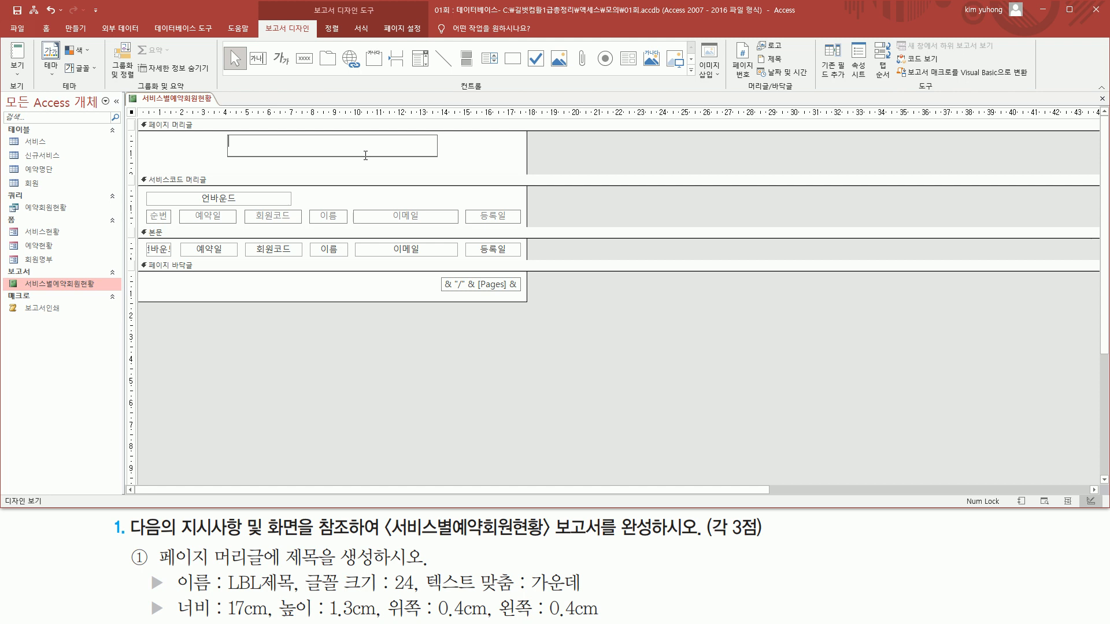
text(서비)
text(스별 ㅇ)
text(예약회원 )
text(현화)
click(398, 168)
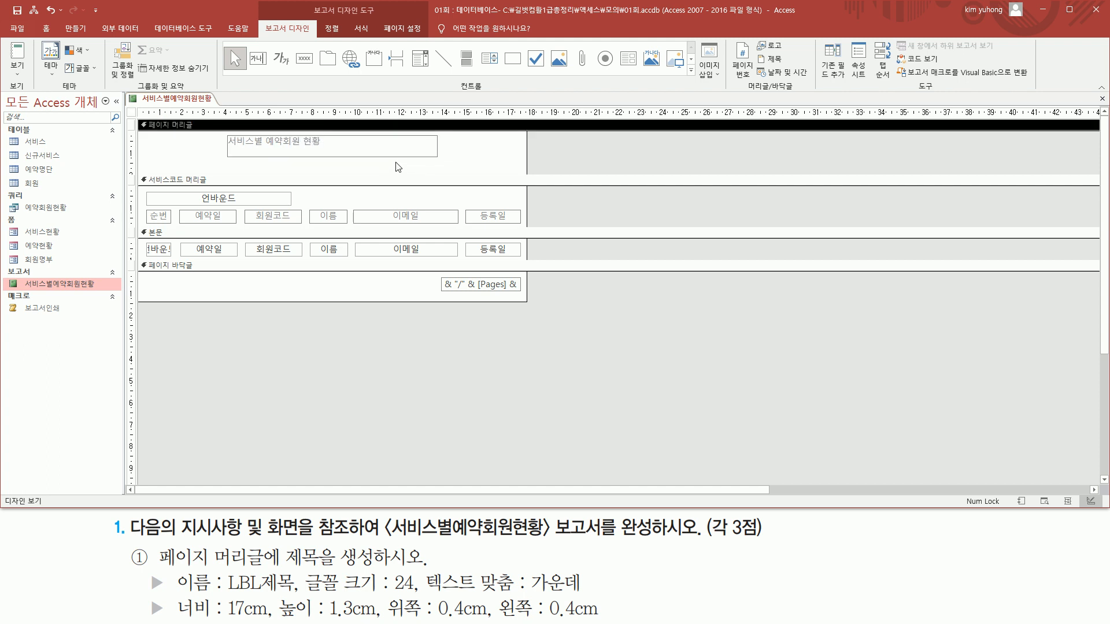
Select the new title label in the page header and display its property sheet.
drag(224, 592, 593, 593)
key(Escape)
click(266, 152)
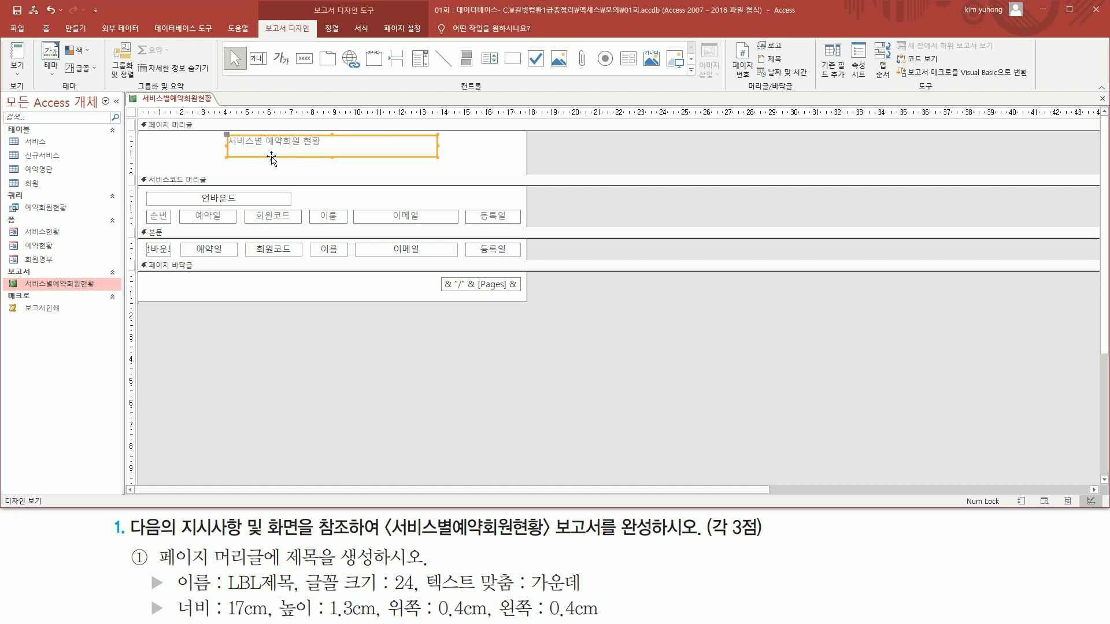
double_click(272, 159)
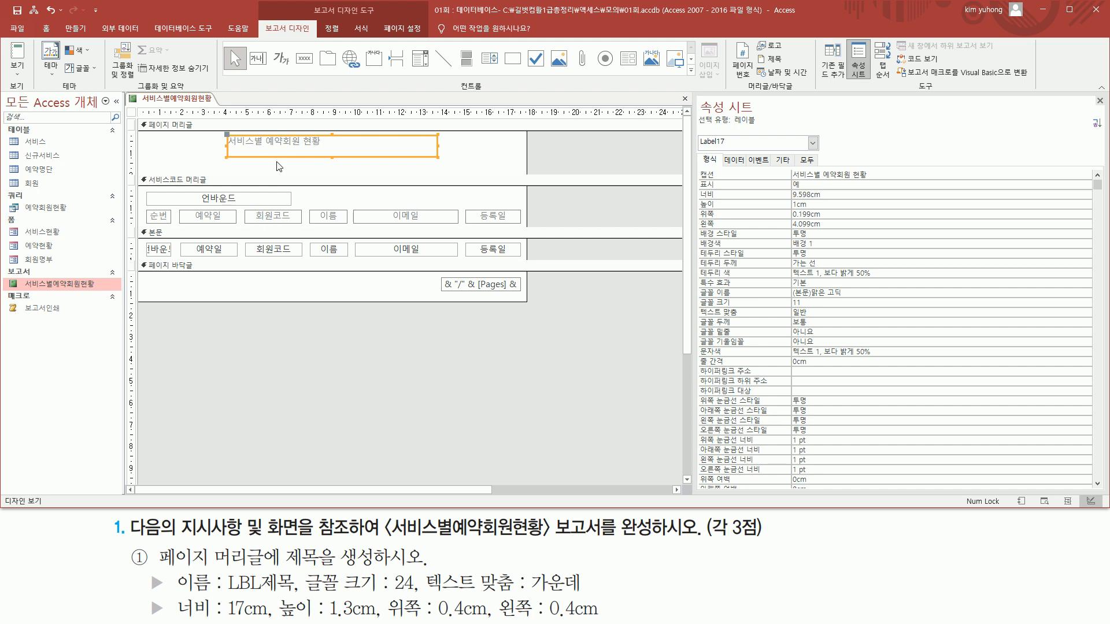
key(ctrl+alt+d)
mouse_move(695, 97)
mouse_down()
mouse_move(754, 120)
mouse_move(763, 113)
mouse_up()
drag(699, 124, 763, 125)
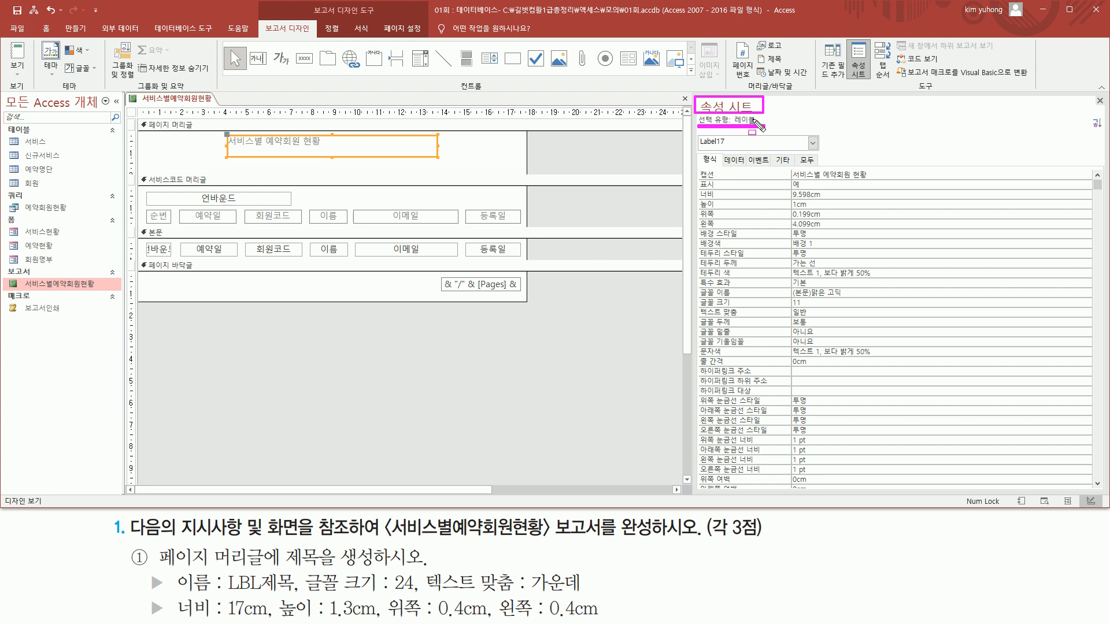
drag(771, 149, 798, 170)
key(Escape)
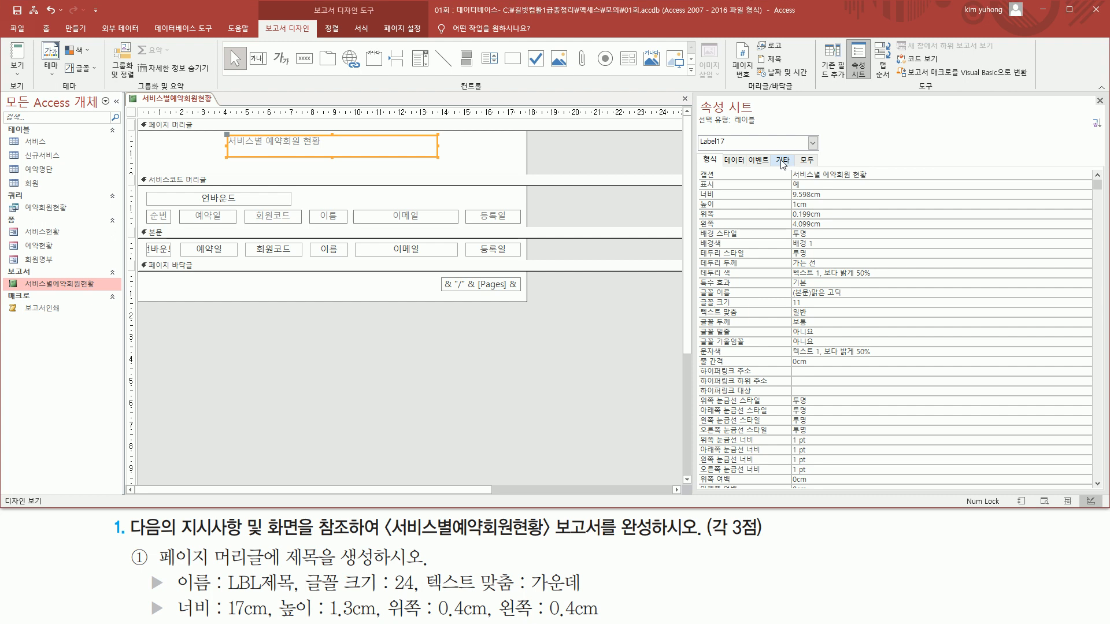
Set the title label's name property to LBL제목.
click(783, 163)
click(842, 176)
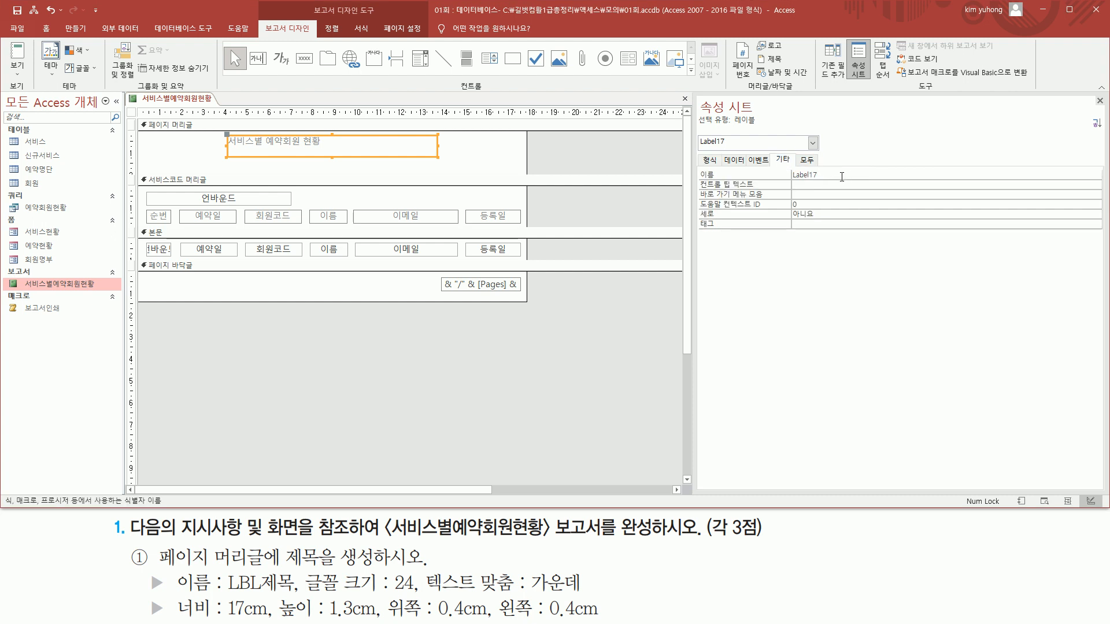
key(Caps_Lock)
text(LBL제목)
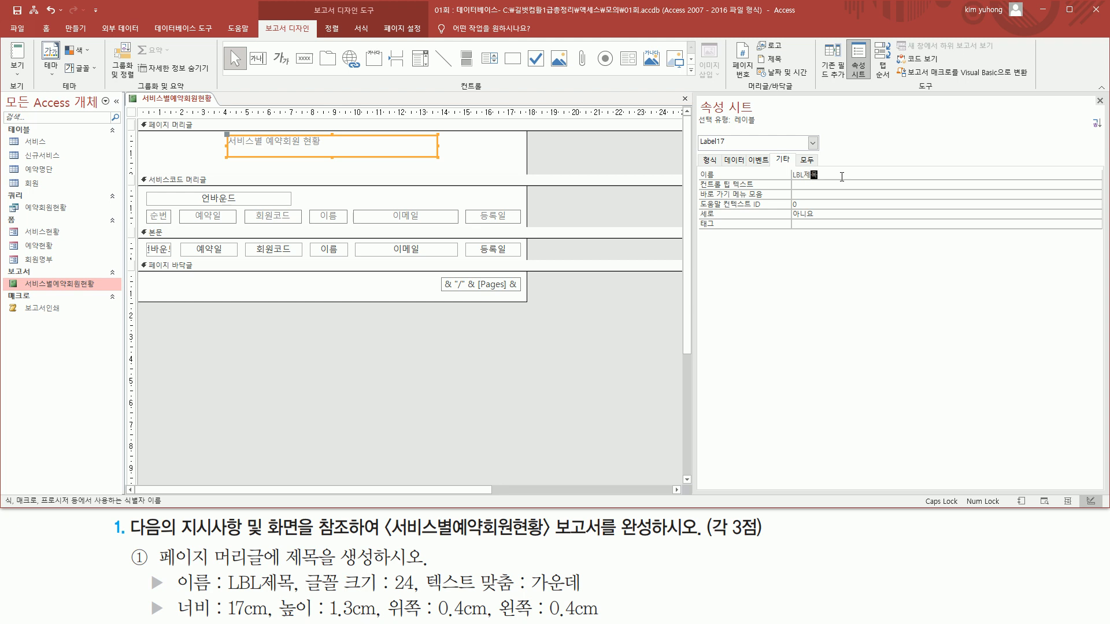
key(Return)
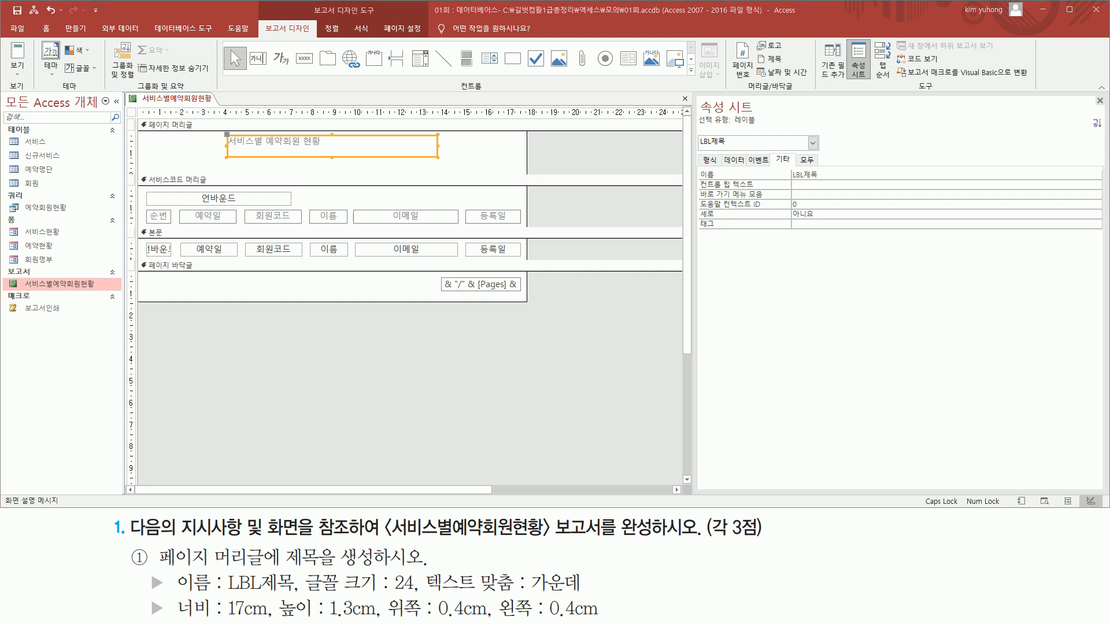
Set the title label's font size to 24 and center its text.
mouse_move(308, 3)
mouse_down()
mouse_move(383, 18)
mouse_move(373, 42)
mouse_up()
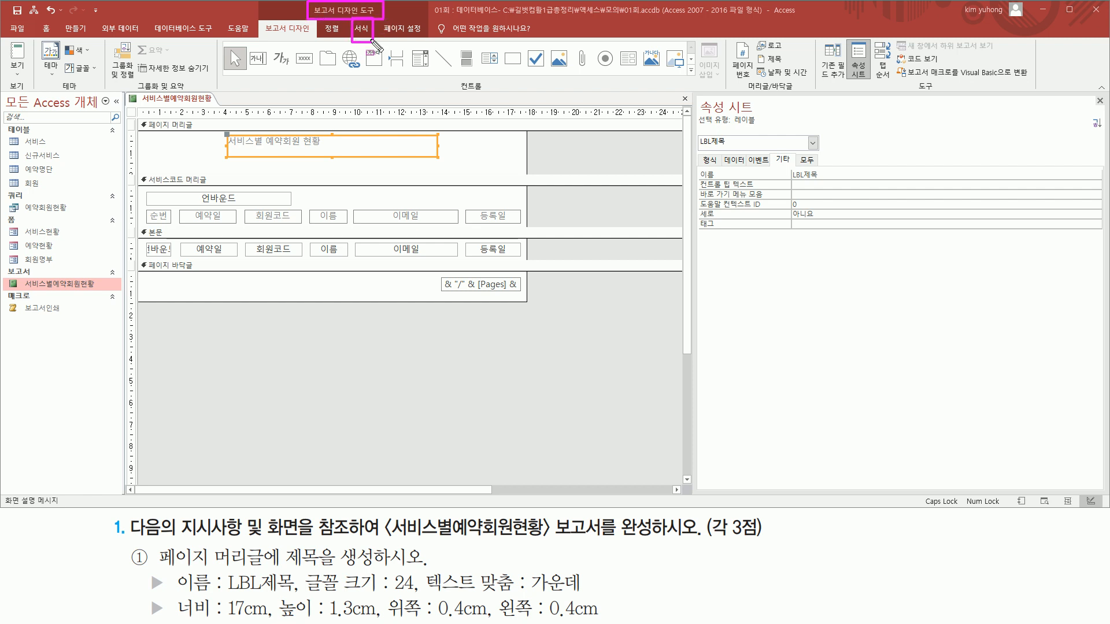
click(362, 30)
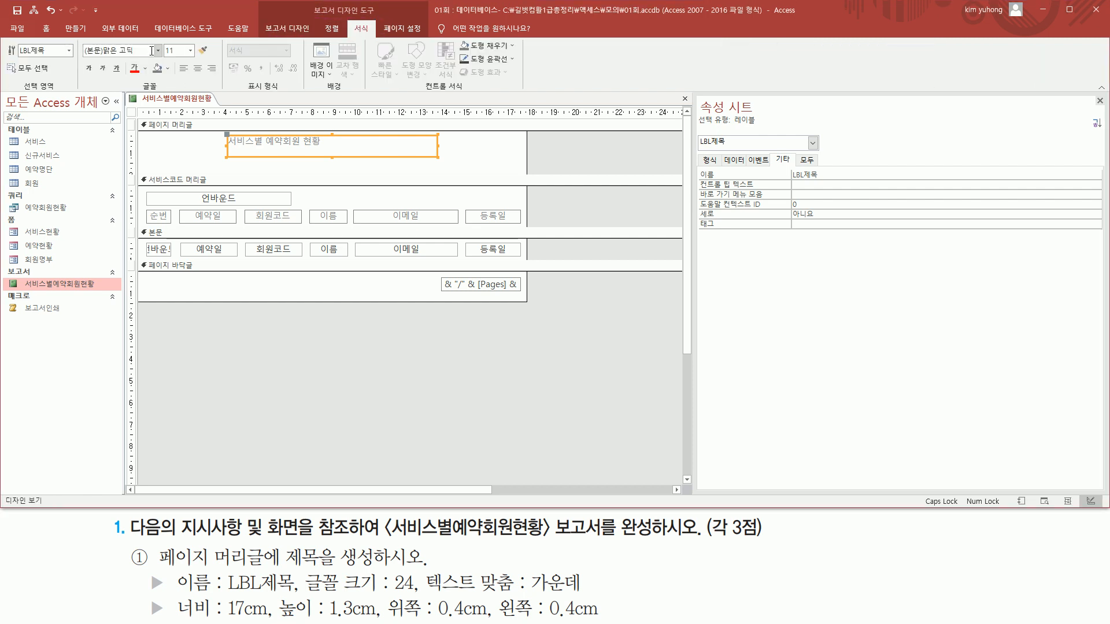
drag(162, 41, 224, 80)
key(Escape)
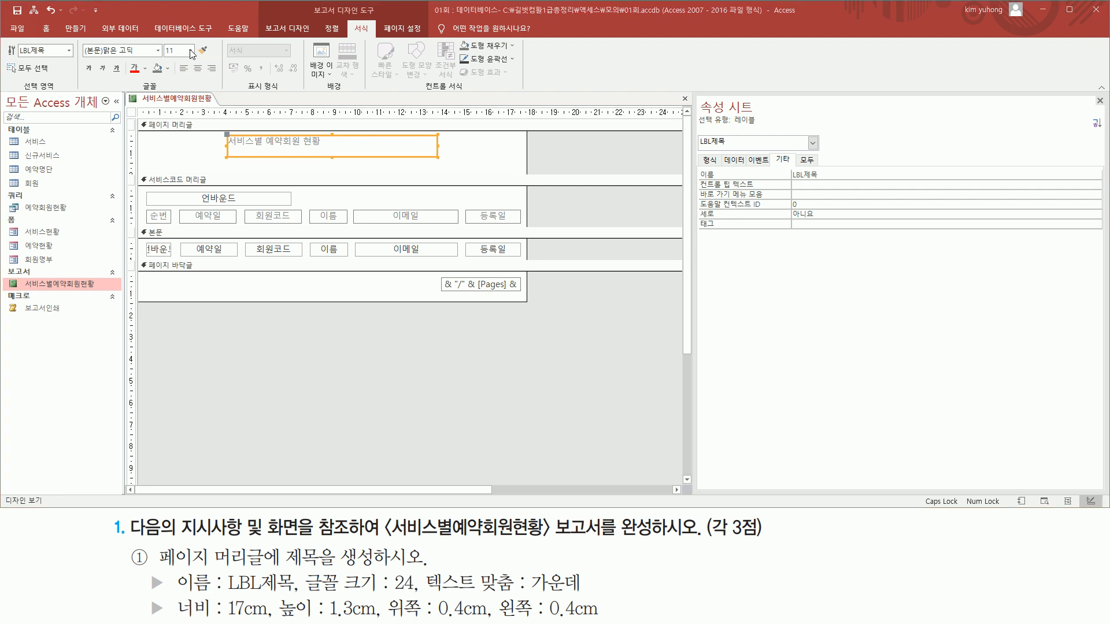
click(191, 51)
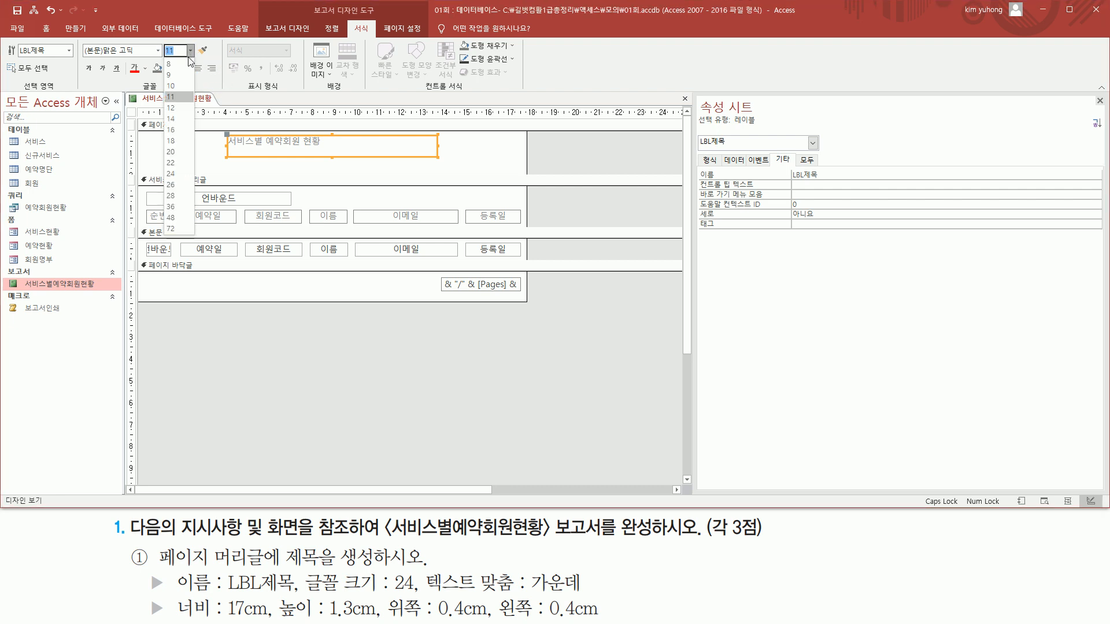
click(176, 171)
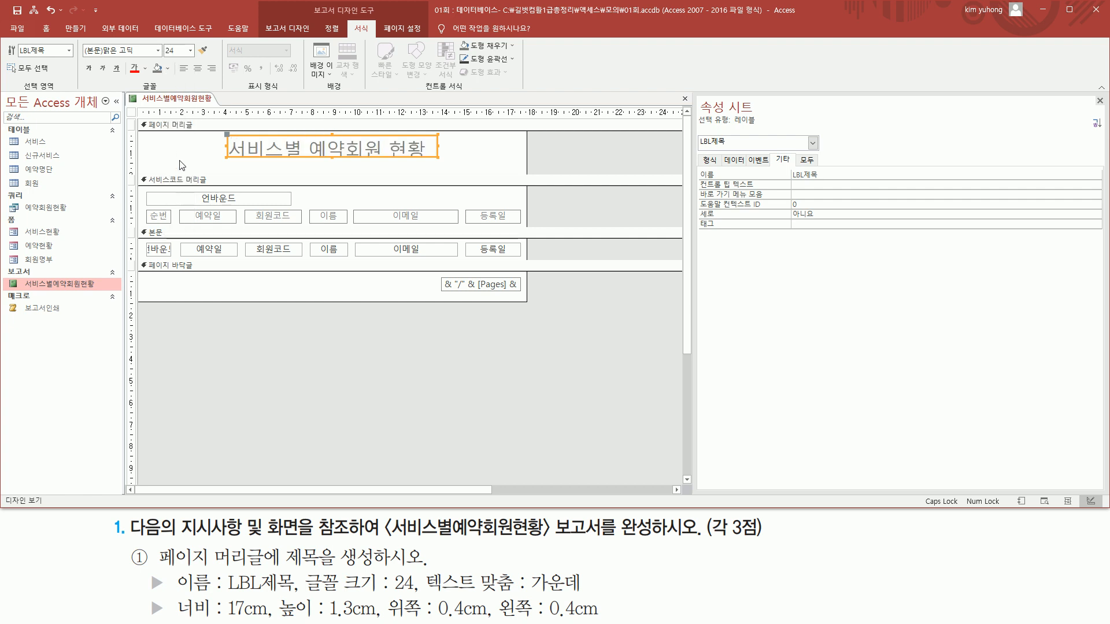
click(198, 69)
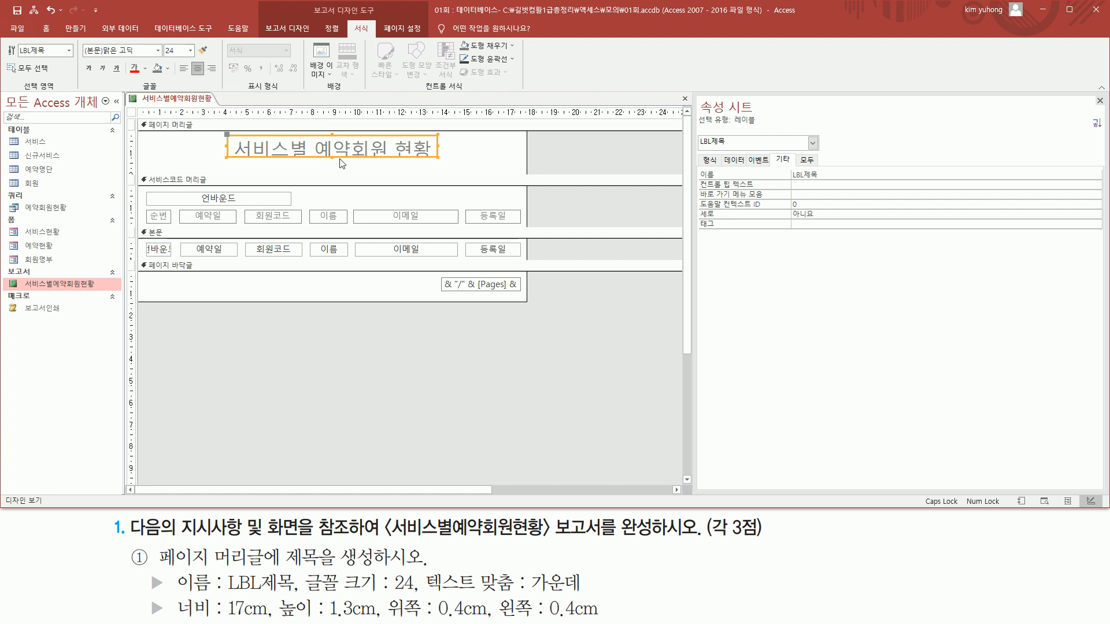
Stretch the title label downward to a height of about 1.3 cm so the enlarged text fits.
drag(332, 157, 333, 165)
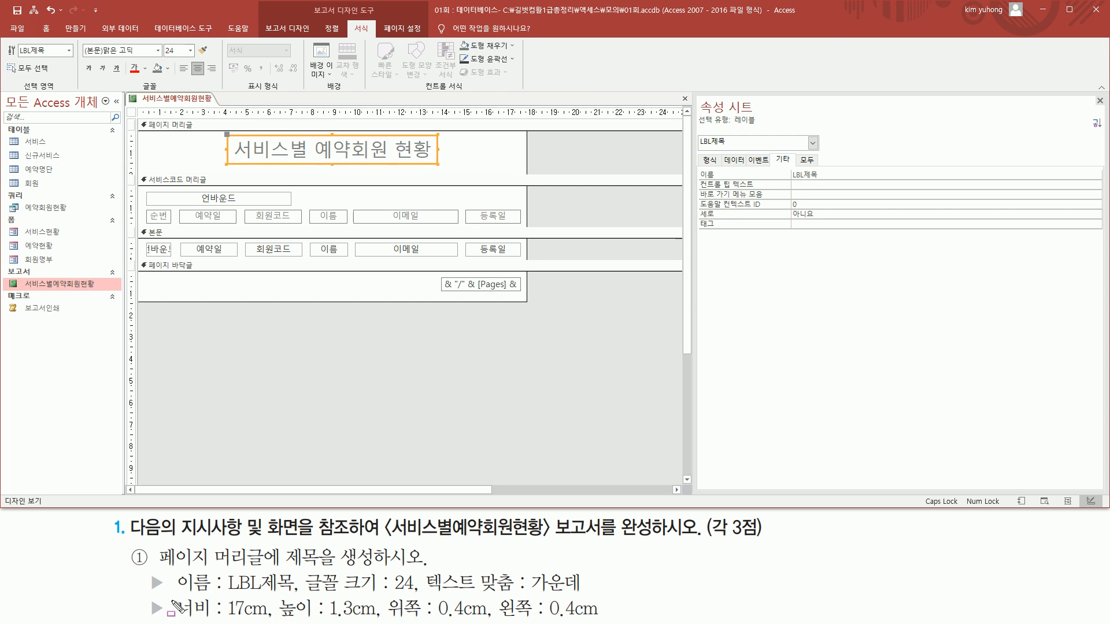
mouse_move(170, 594)
mouse_down()
mouse_move(265, 621)
mouse_move(607, 621)
mouse_up()
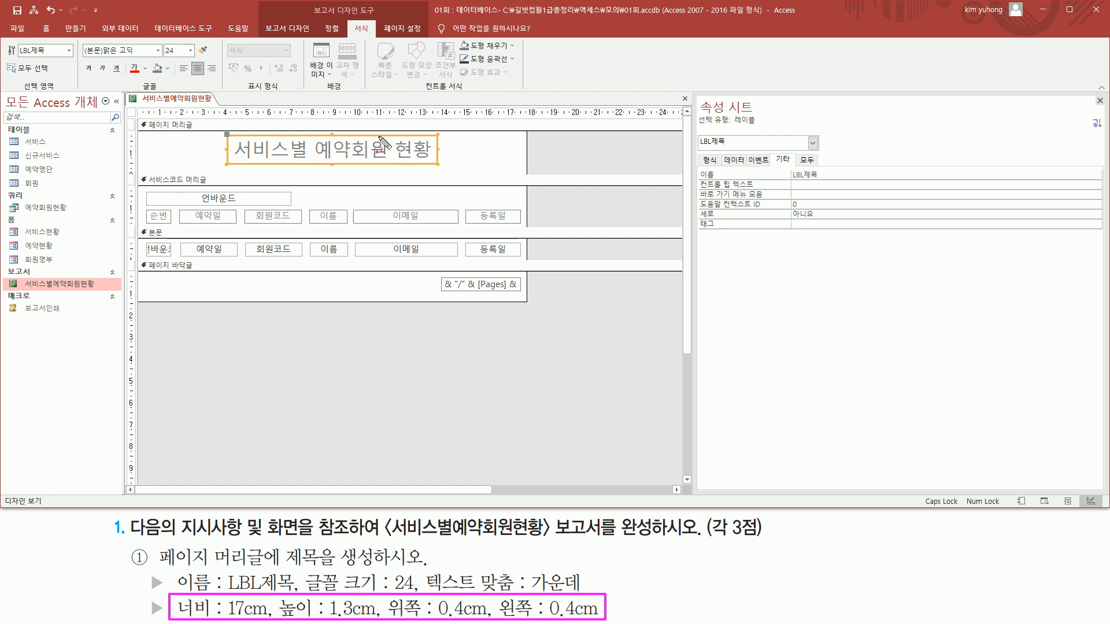
key(Escape)
Set the title label's width to 17 cm and its height to 1.3 cm in the format properties.
click(709, 162)
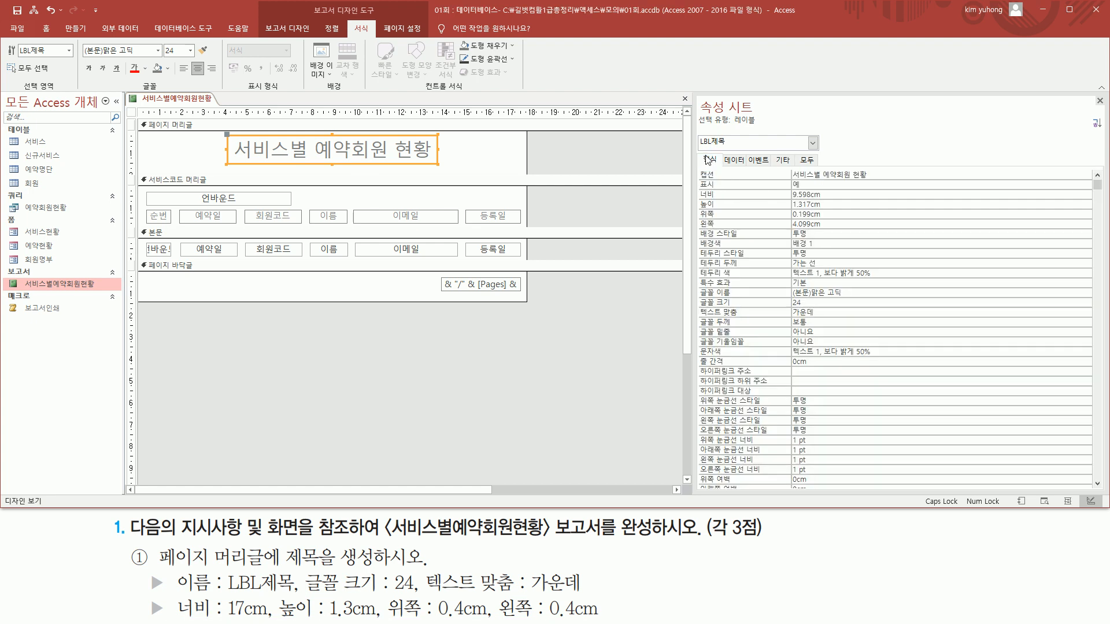
key(ctrl+2)
mouse_move(698, 188)
mouse_down()
mouse_move(741, 236)
mouse_move(840, 230)
mouse_up()
drag(230, 619, 613, 618)
key(Escape)
click(740, 198)
text(1)
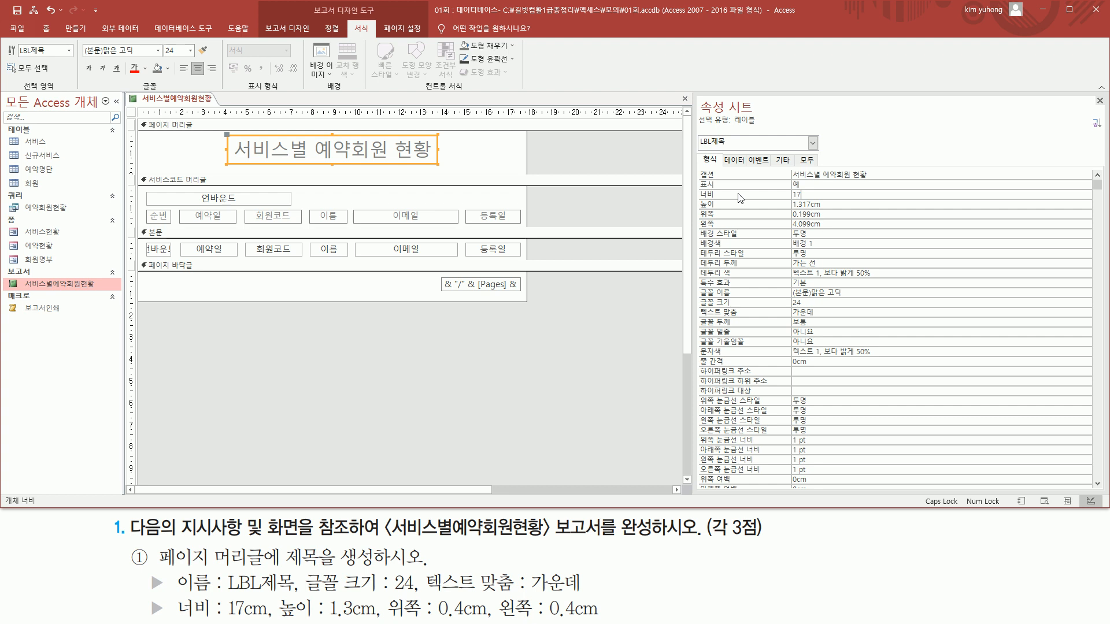
text(7)
key(Return)
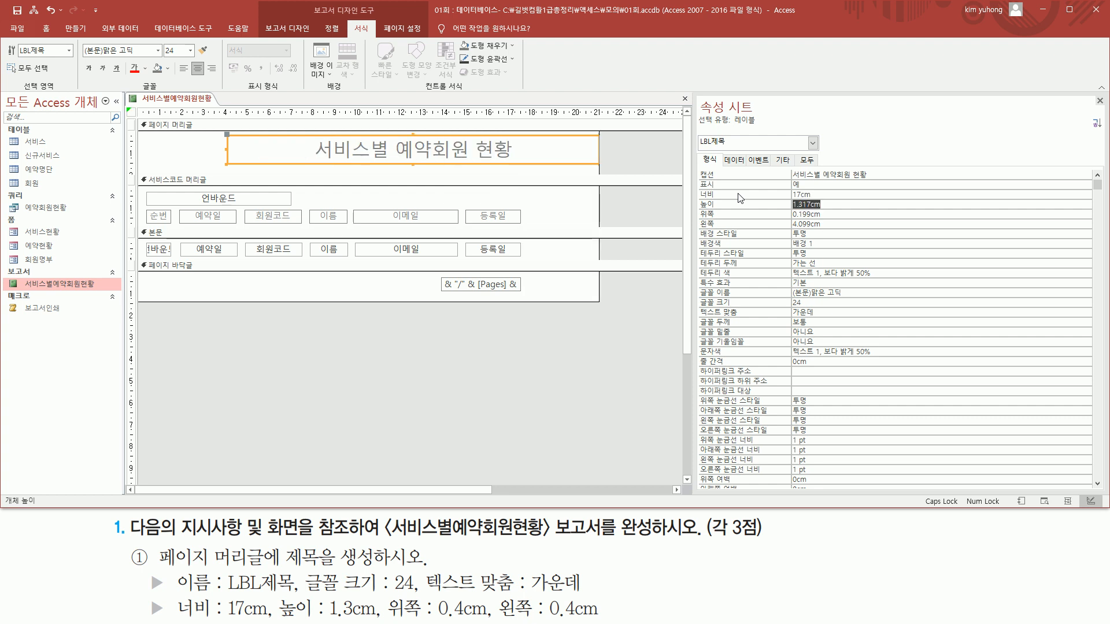
text(1.)
key(Return)
Position the title label 0.4 cm from the top (위쪽) and 0.4 cm from the left (왼쪽).
text(0)
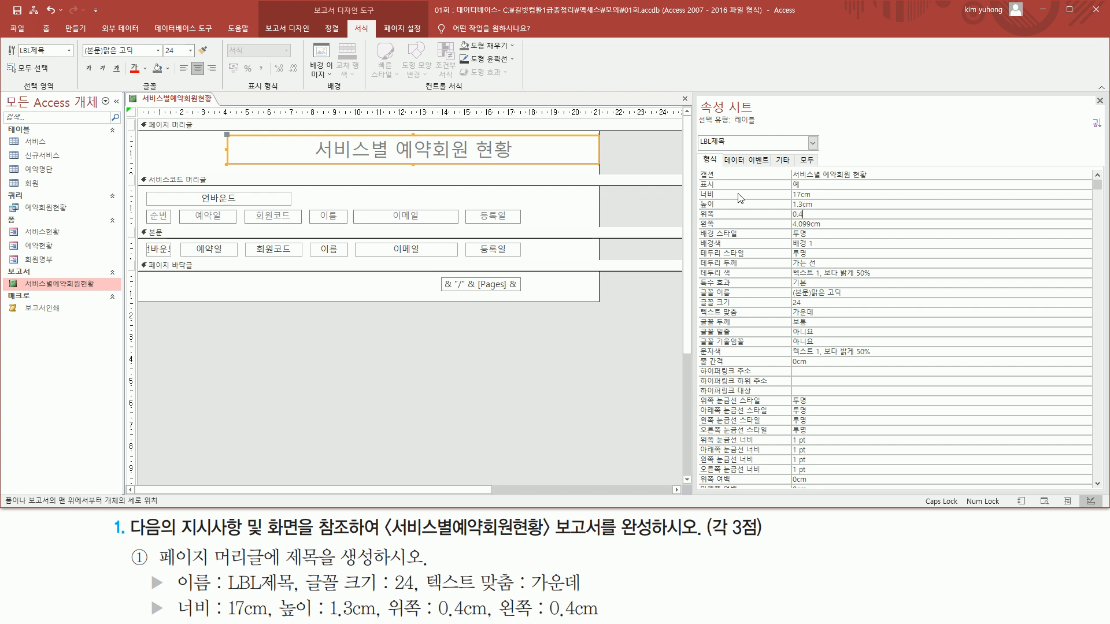
text(.4)
key(Return)
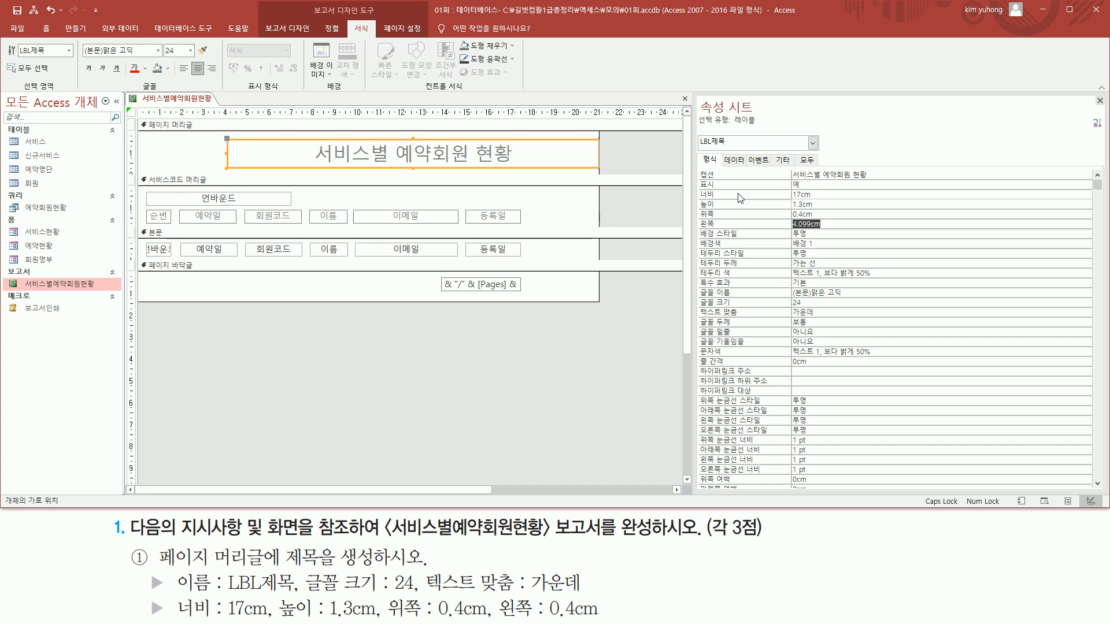
text(0.4)
key(Return)
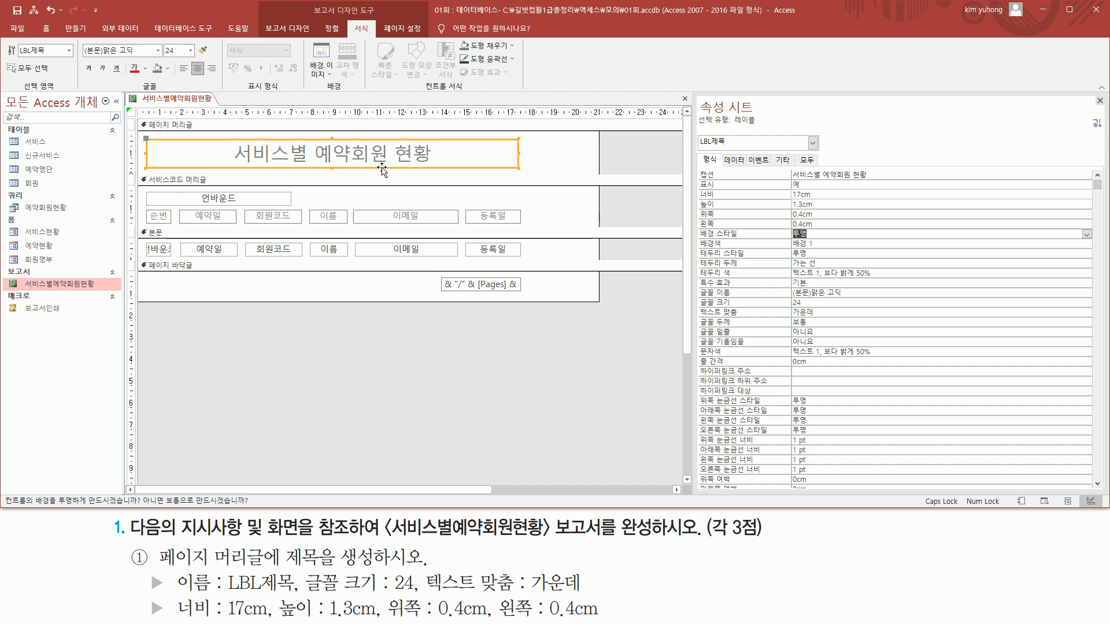
key(ctrl+shift+d)
mouse_move(695, 190)
mouse_down()
mouse_move(727, 224)
mouse_move(834, 233)
mouse_up()
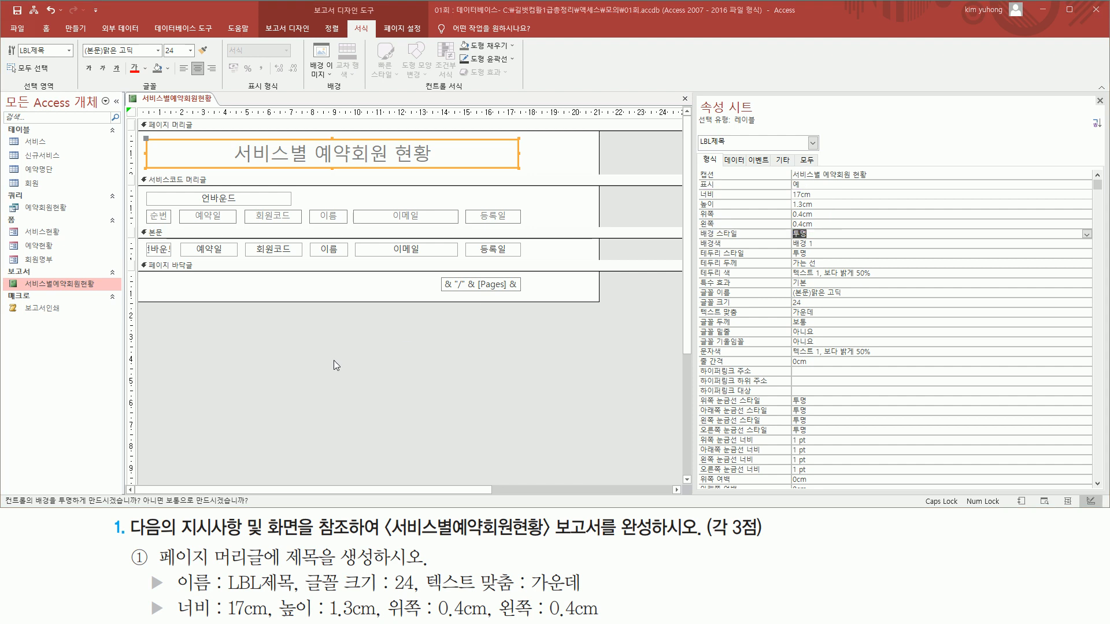
click(151, 395)
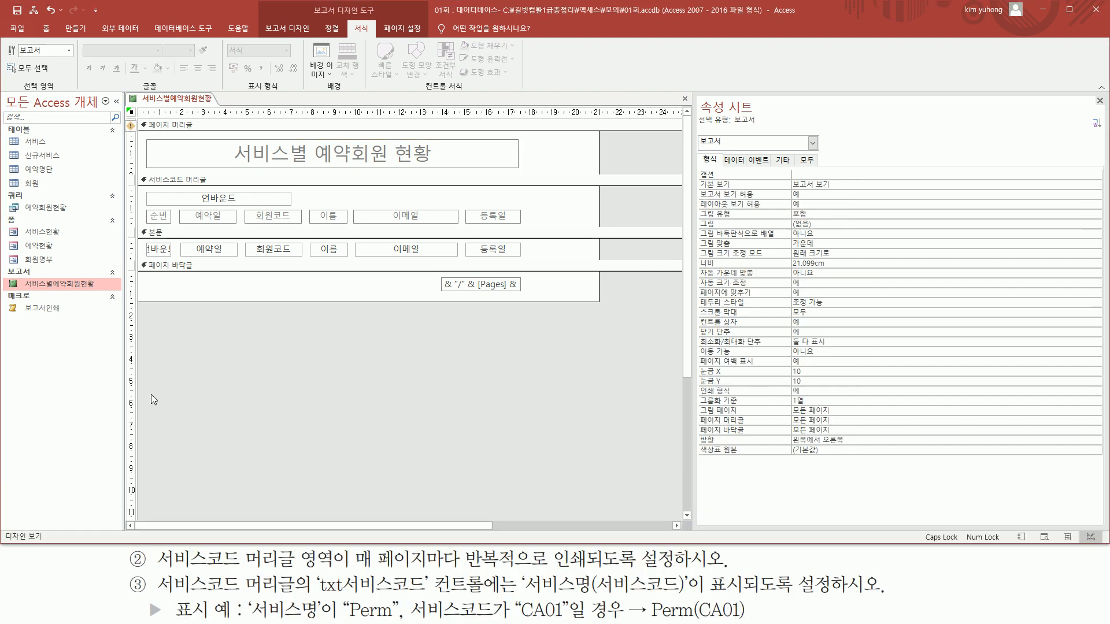
mouse_move(152, 567)
mouse_down()
mouse_move(312, 568)
mouse_move(336, 549)
mouse_up()
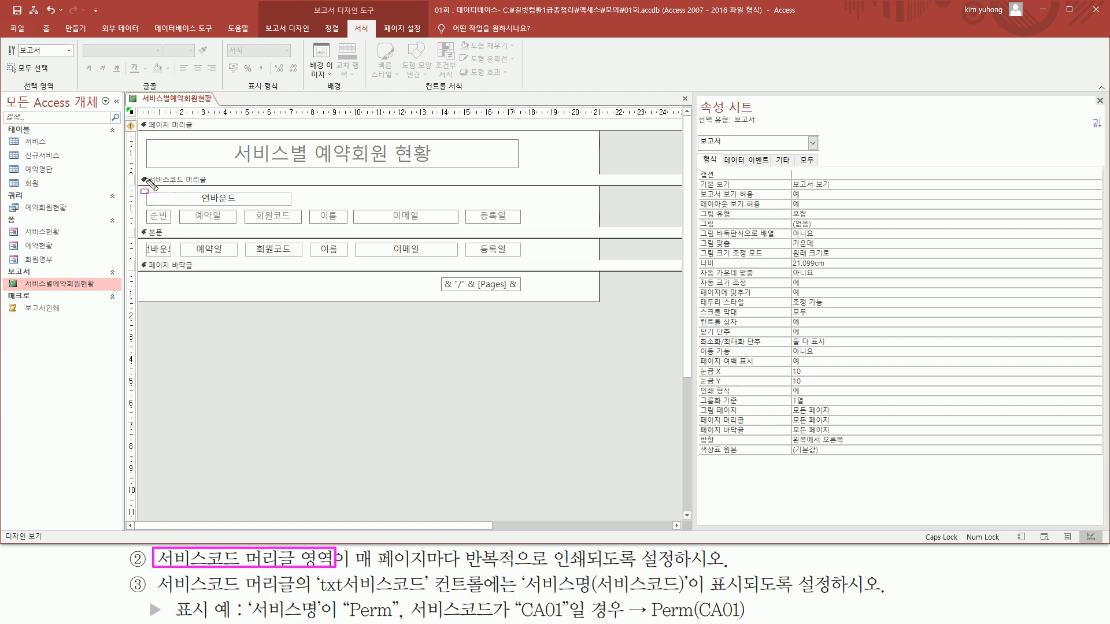
mouse_move(136, 175)
mouse_down()
mouse_move(465, 228)
mouse_move(599, 229)
mouse_up()
drag(349, 564, 697, 572)
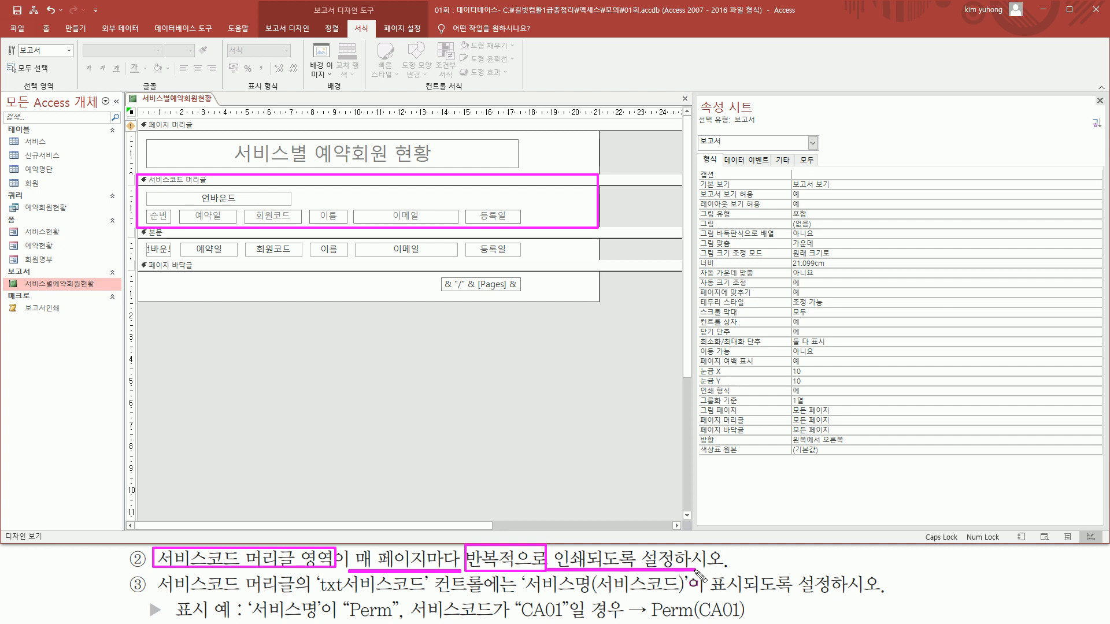
key(Escape)
Set the 서비스코드 머리글 section's 반복 실행 구역 property to 예 so it prints on every page.
click(187, 180)
drag(132, 170, 586, 192)
key(Escape)
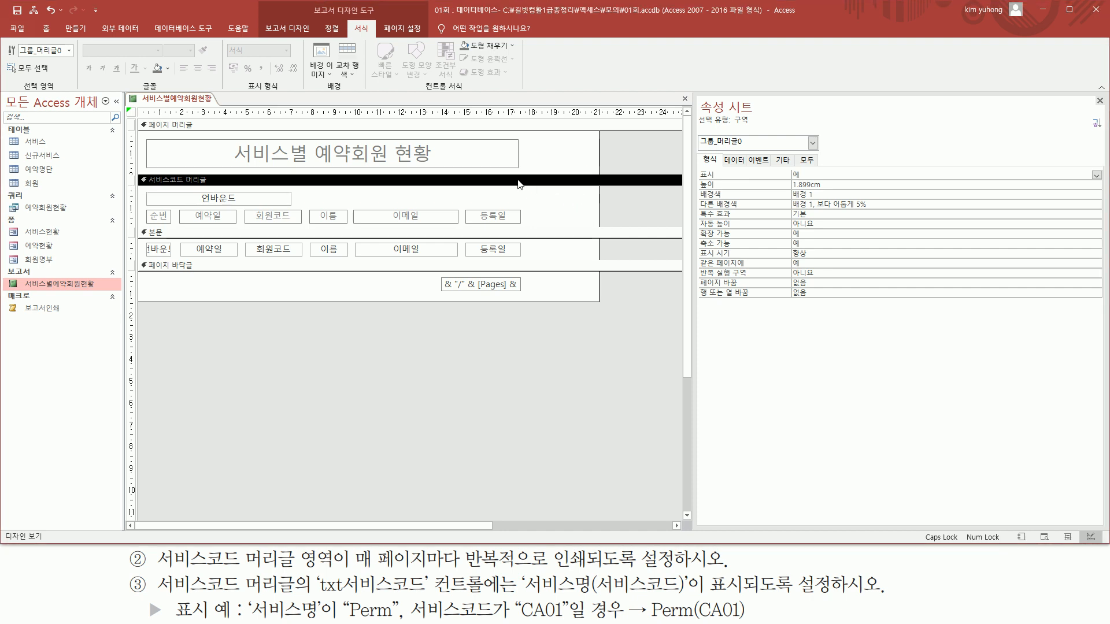
key(ctrl+2)
drag(704, 154, 757, 151)
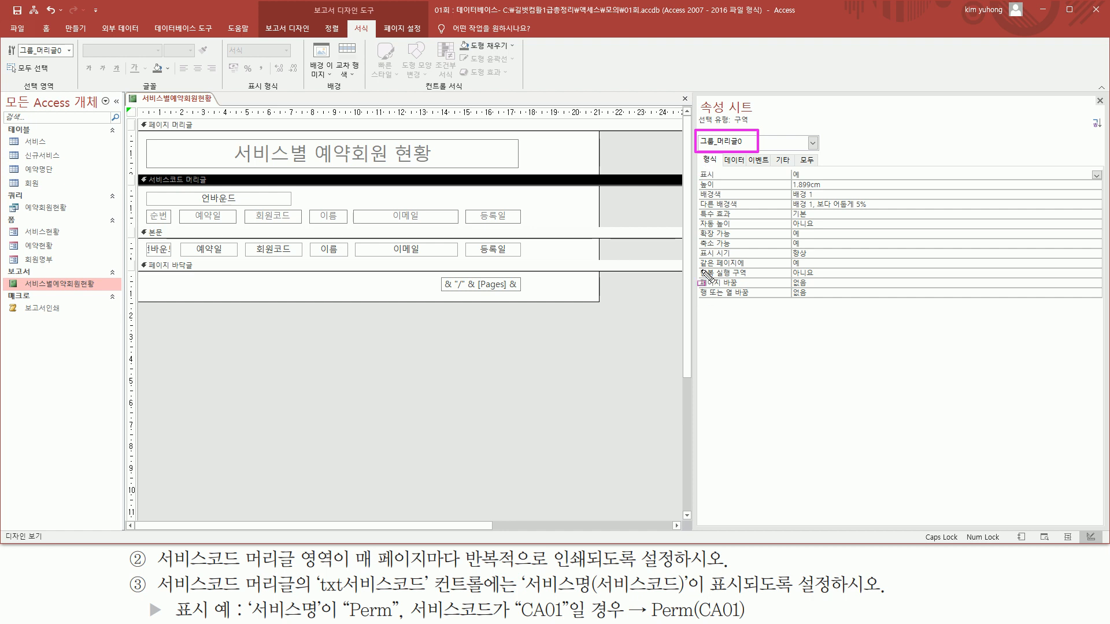
mouse_move(697, 265)
mouse_down()
mouse_move(751, 281)
mouse_move(832, 278)
mouse_up()
key(Escape)
click(1085, 274)
click(1096, 274)
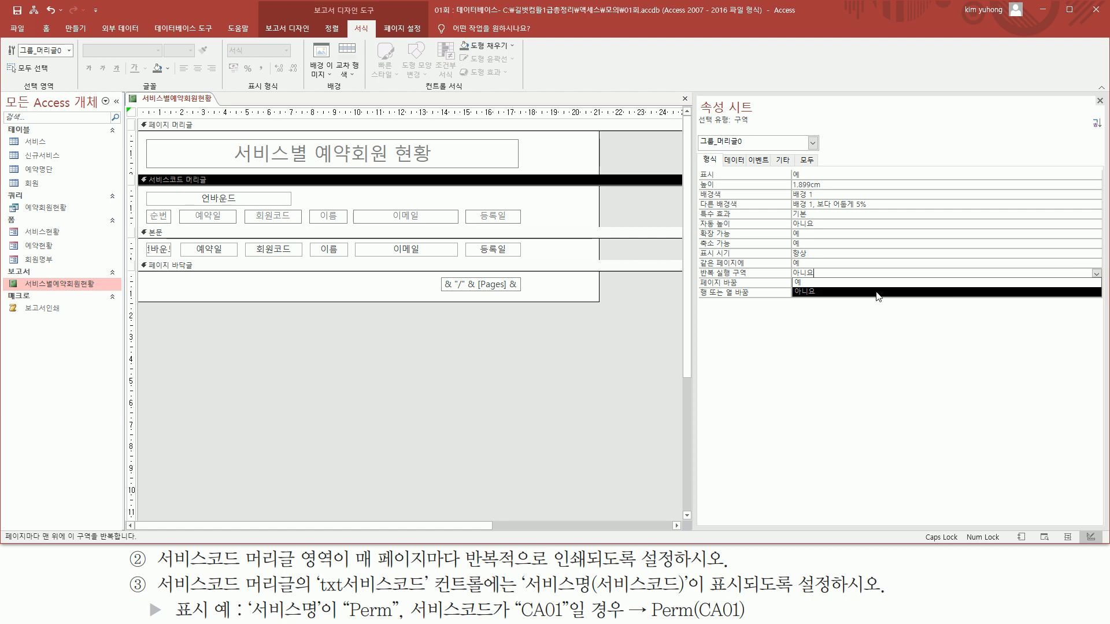
click(814, 284)
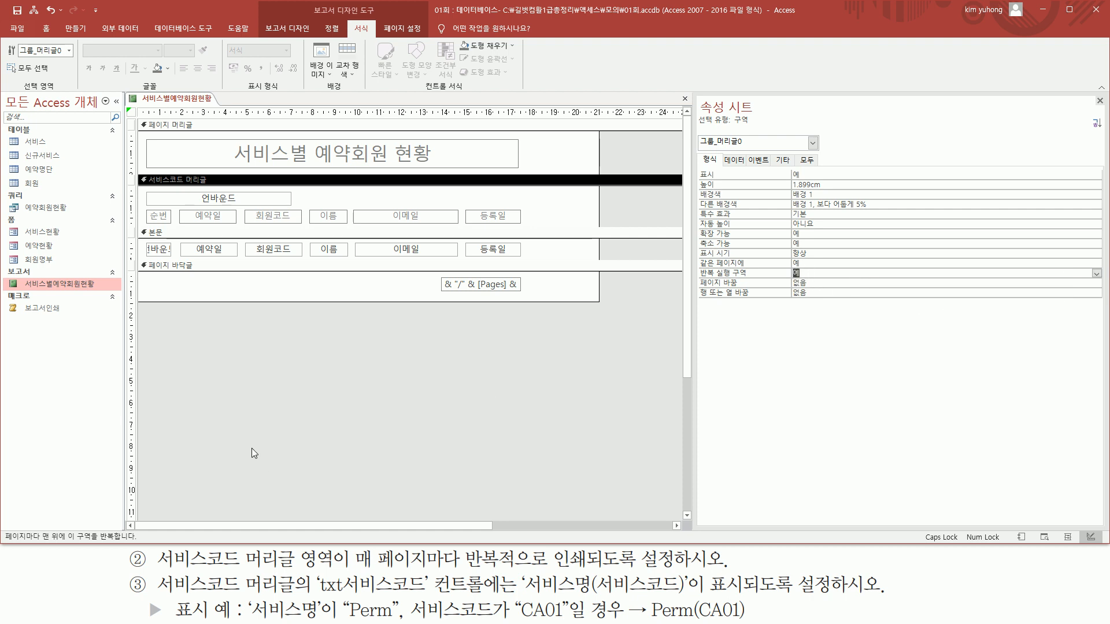
drag(156, 593, 677, 594)
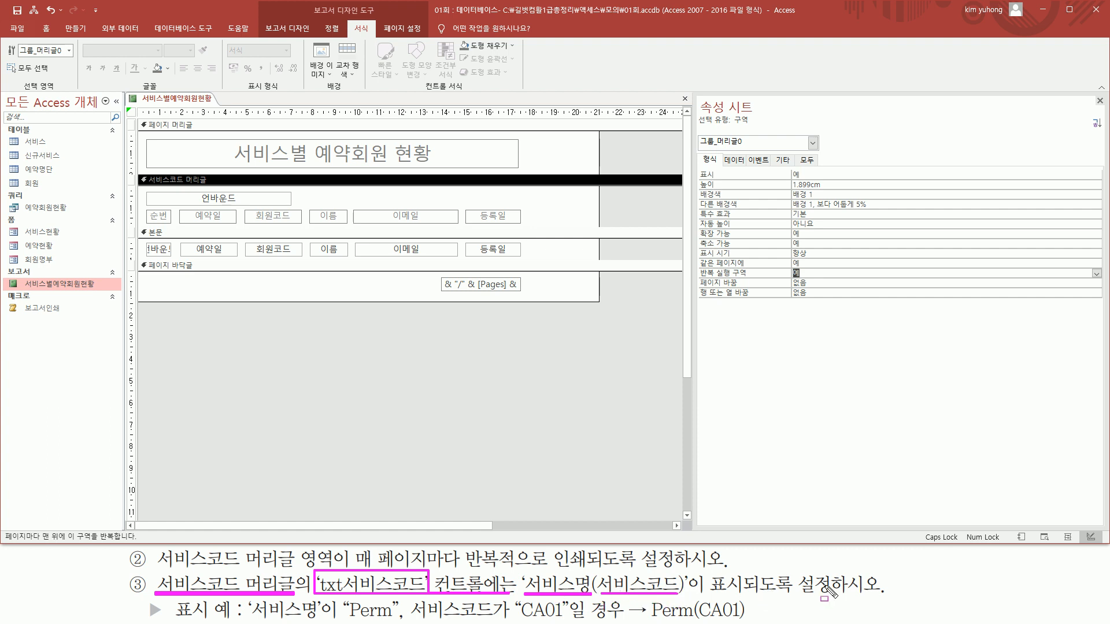
mouse_move(249, 622)
mouse_down()
mouse_move(750, 620)
mouse_move(643, 619)
mouse_up()
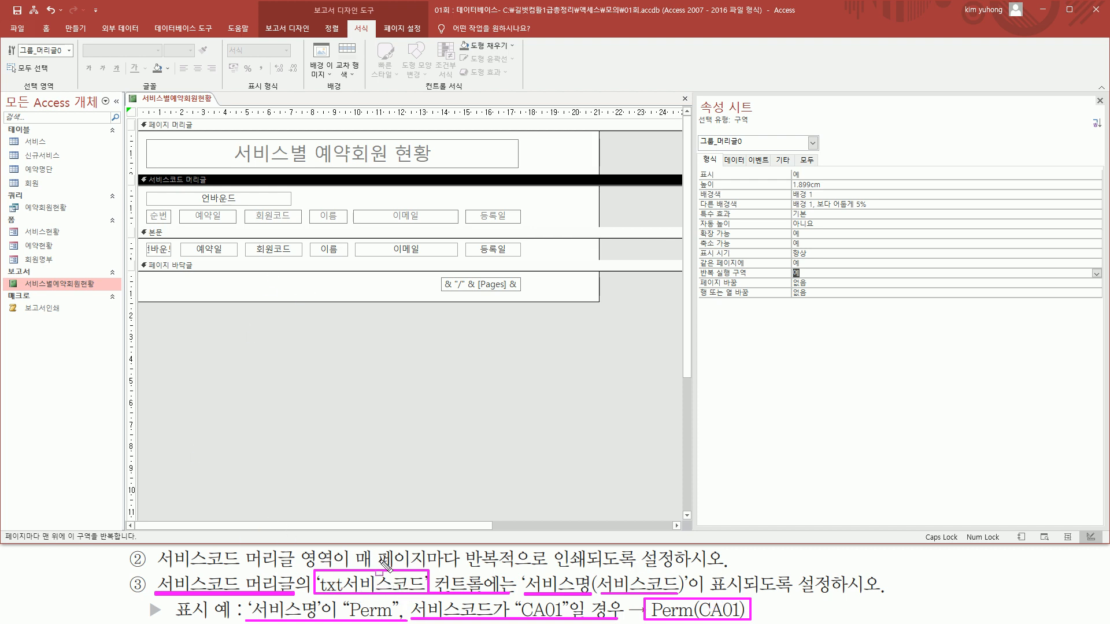
key(Escape)
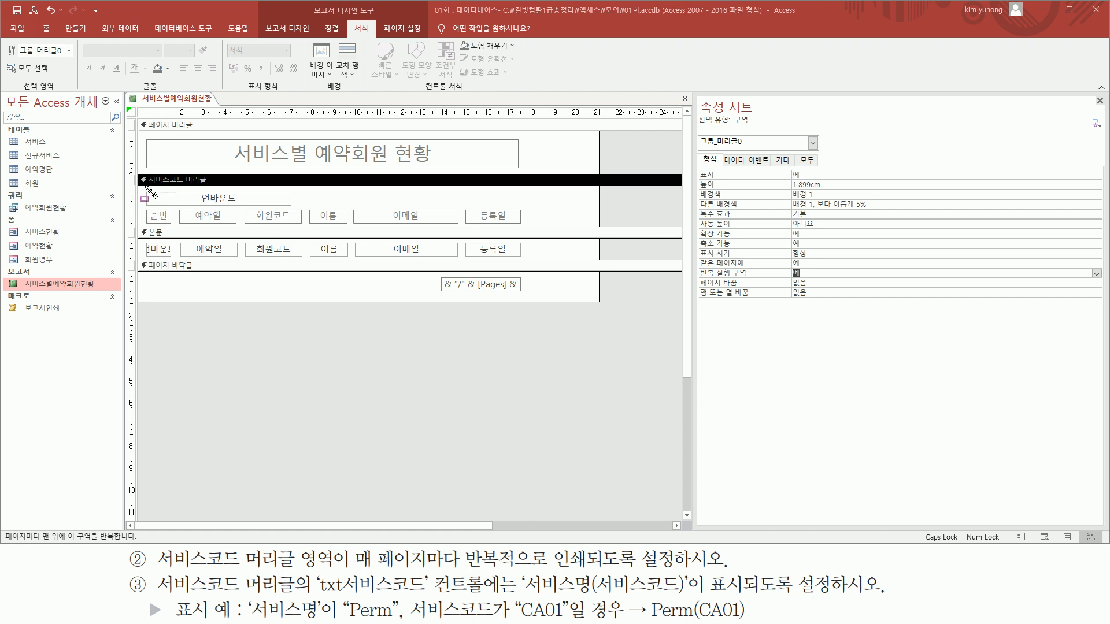
mouse_move(141, 186)
mouse_down()
mouse_move(152, 202)
mouse_move(591, 230)
mouse_up()
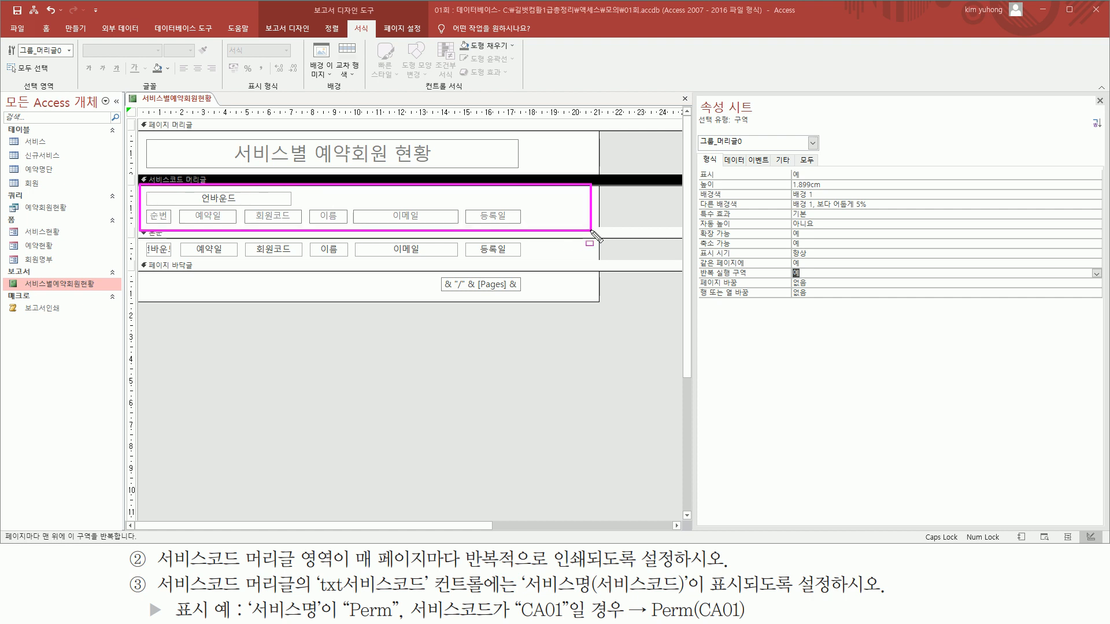
mouse_move(149, 189)
mouse_down()
mouse_move(200, 210)
mouse_move(290, 210)
mouse_up()
key(Escape)
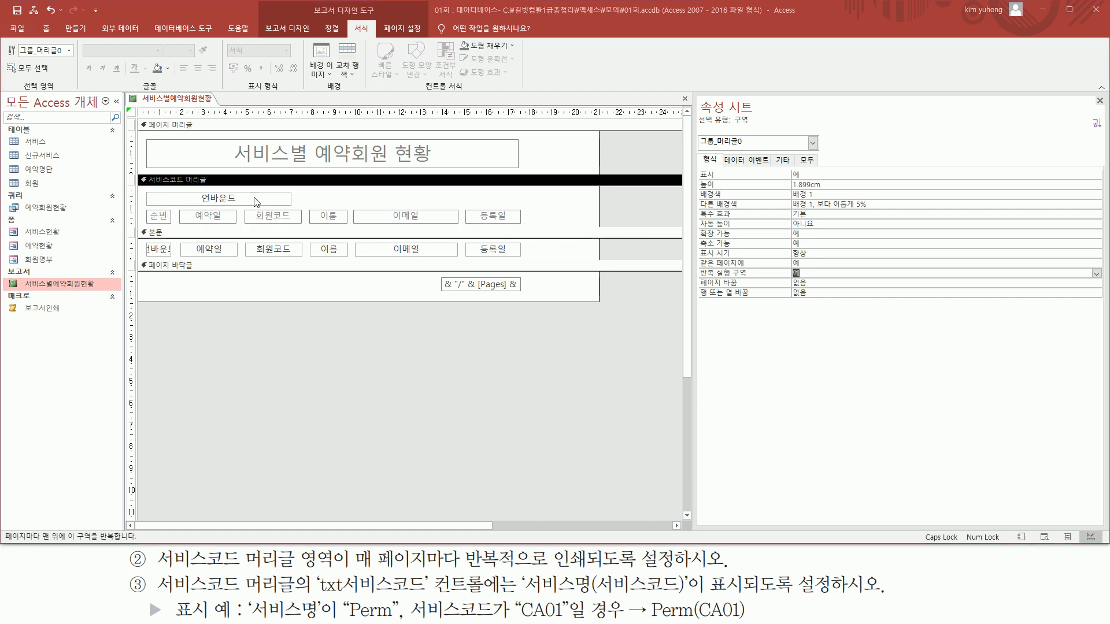
Set the control source (컨트롤 원본) of txt서비스코드 in the 서비스코드 header to =[서비스명] & "(" & [서비스코드] & ")".
click(237, 198)
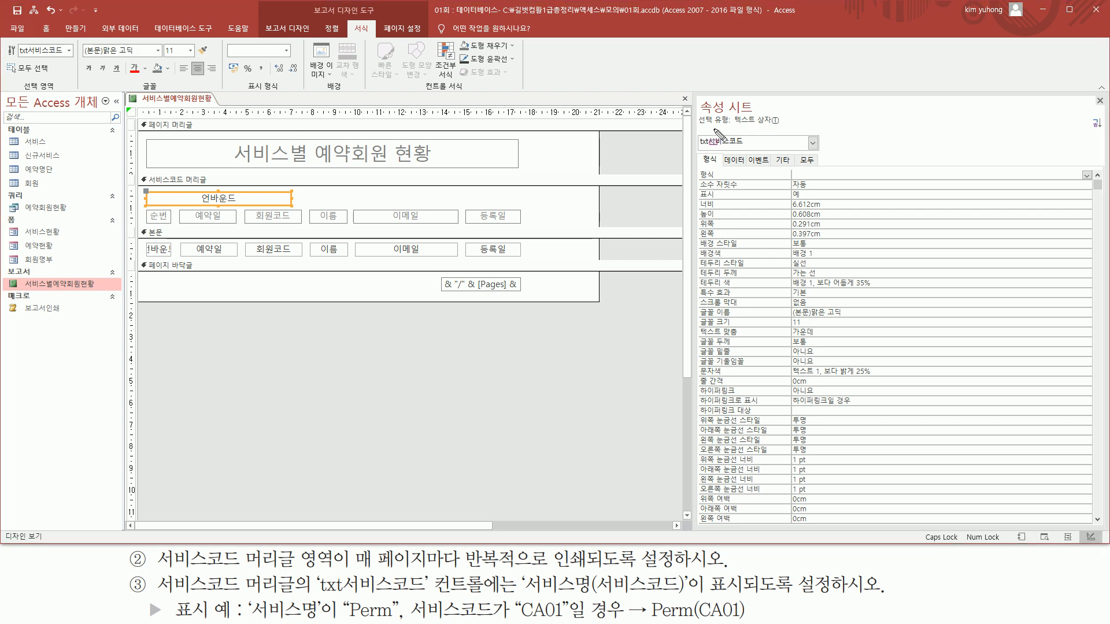
drag(696, 131, 751, 151)
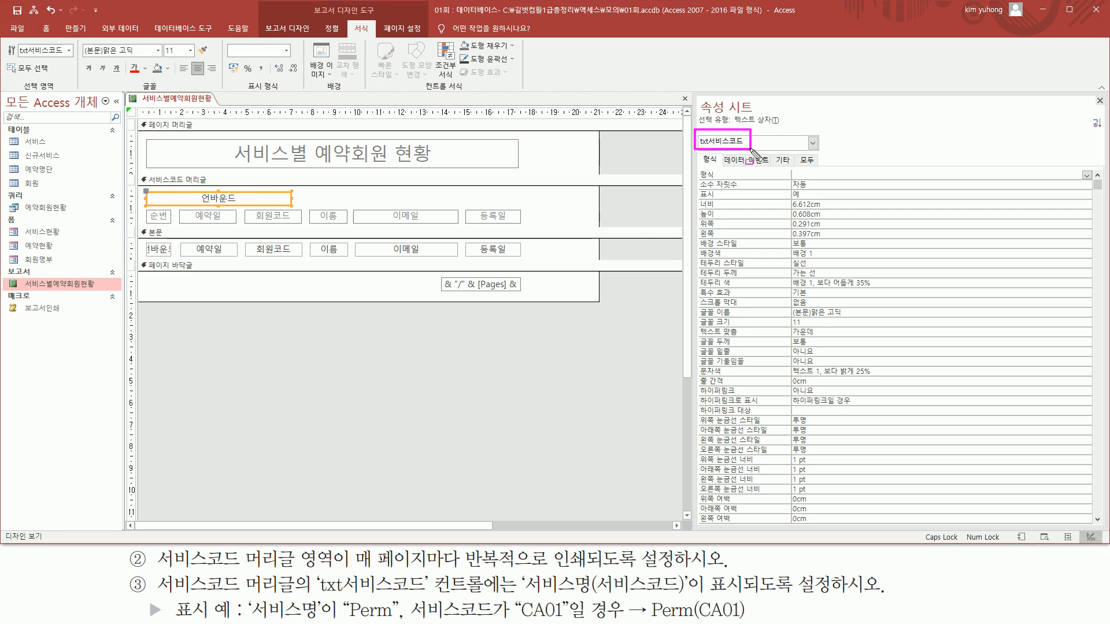
key(Escape)
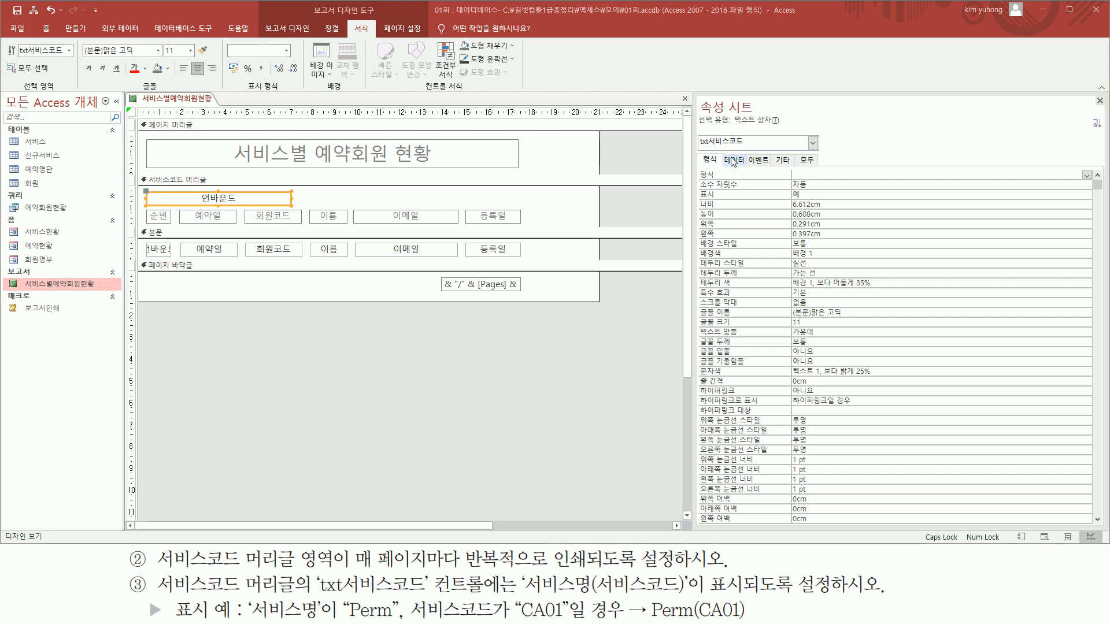
click(735, 160)
drag(724, 152, 912, 181)
mouse_move(792, 167)
mouse_down()
mouse_move(815, 179)
mouse_move(897, 179)
mouse_up()
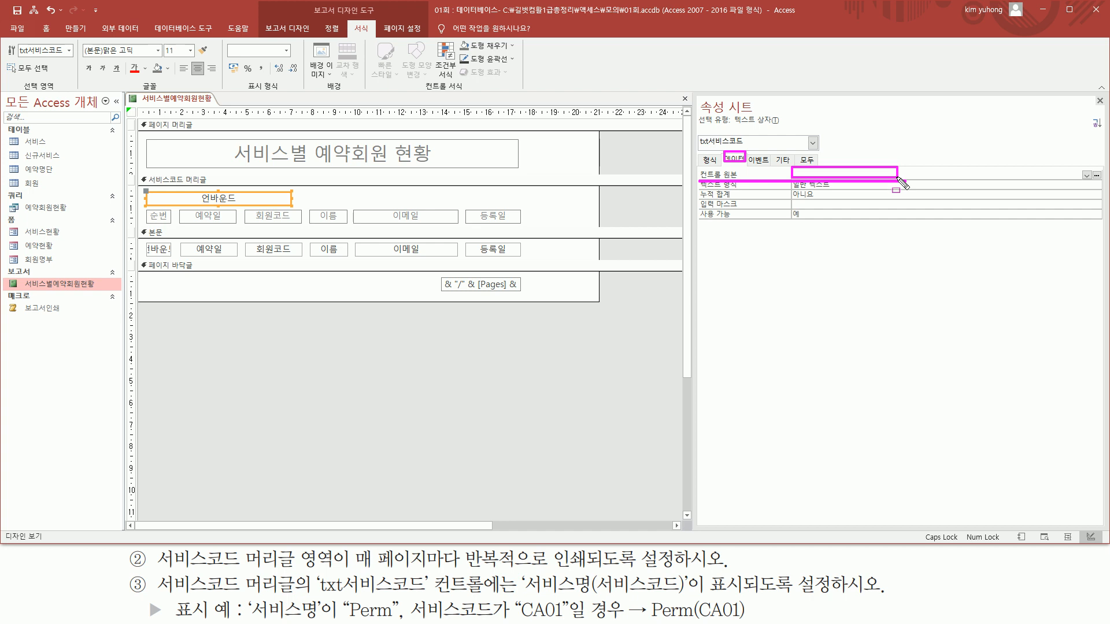
key(Escape)
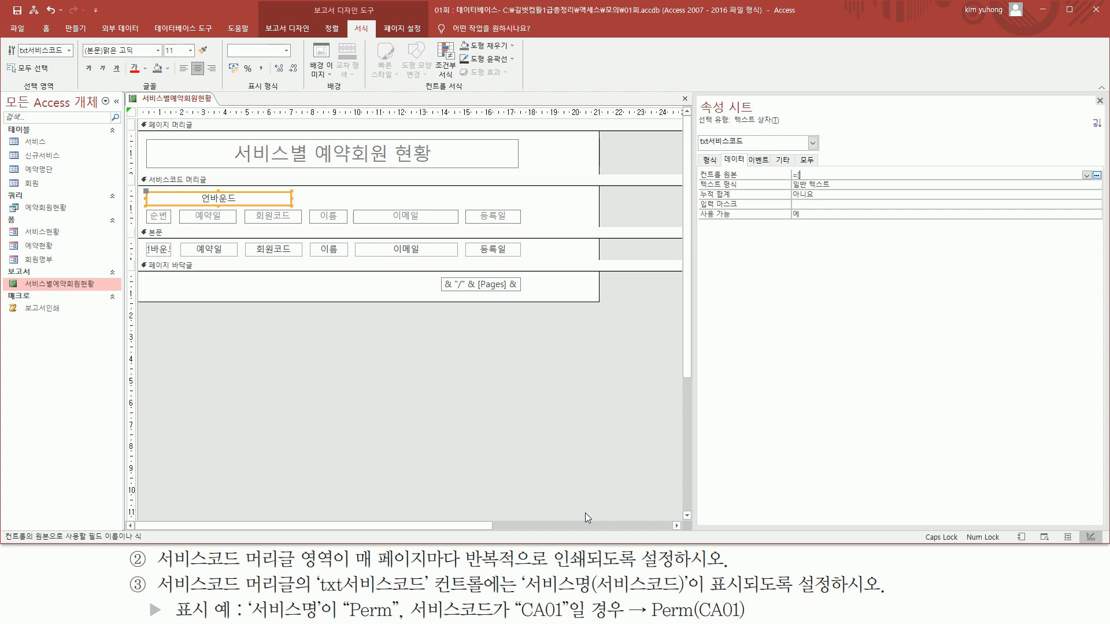
text(ㅁ)
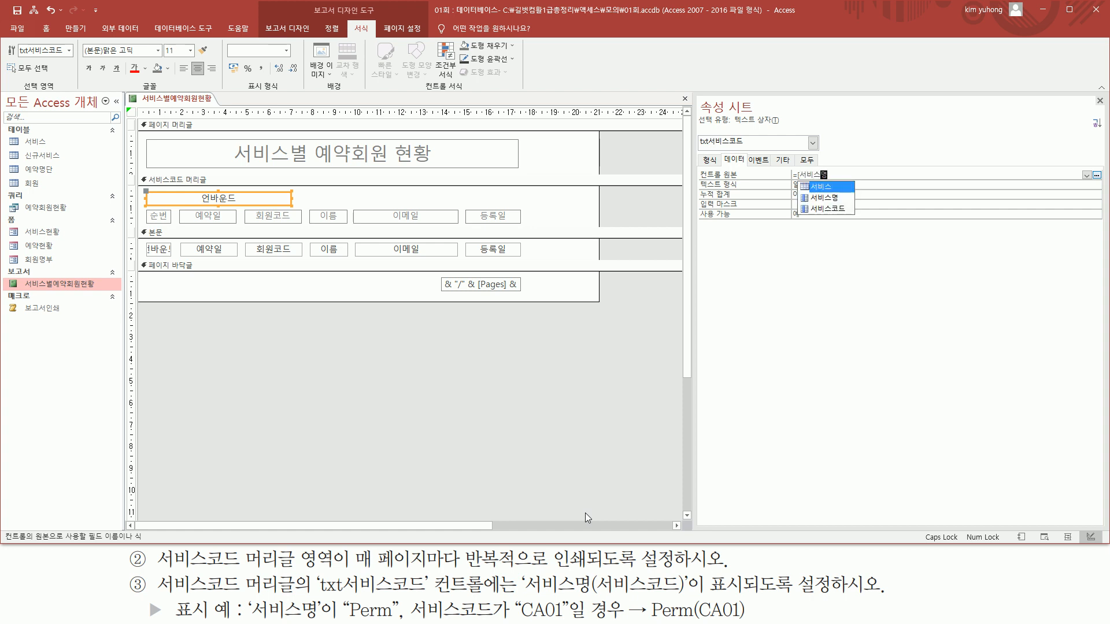
text(] & "()
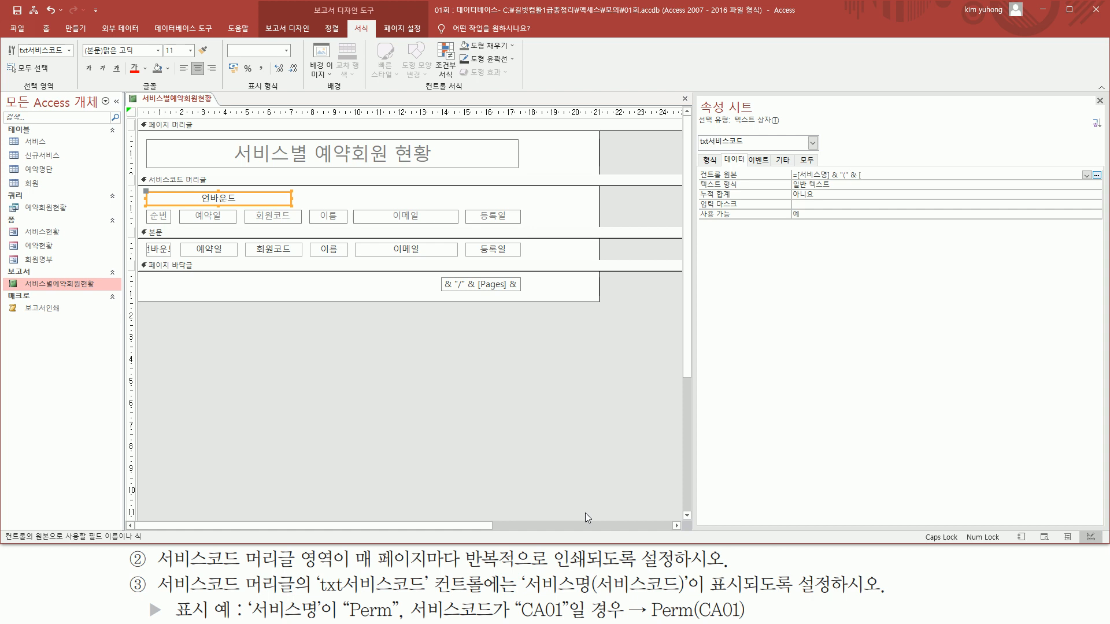
text(& [서비스)
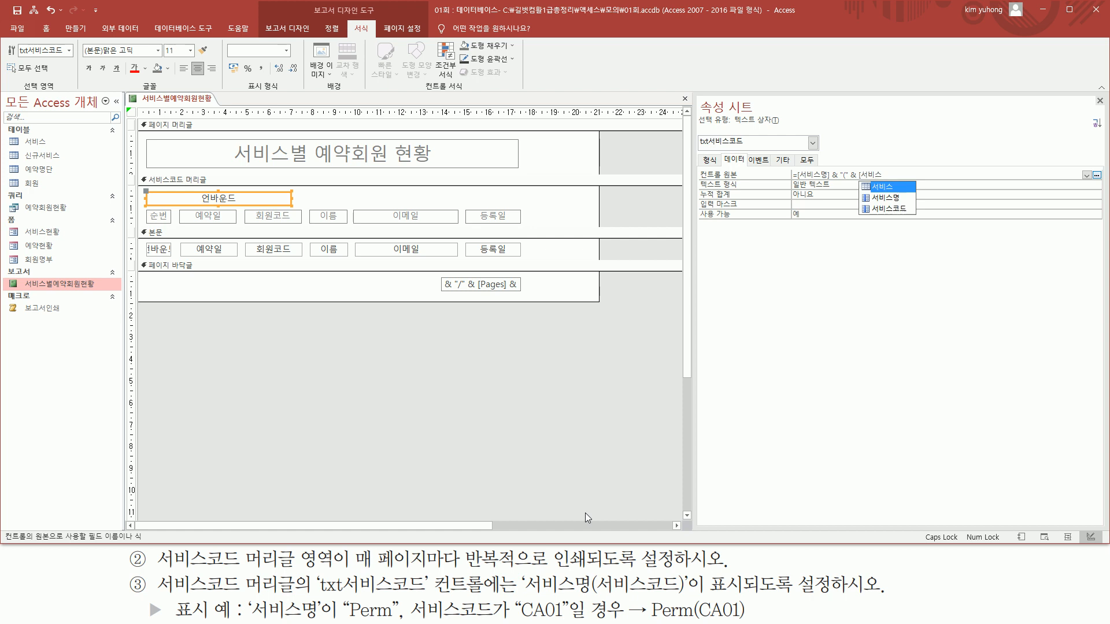
text(코드] & ")
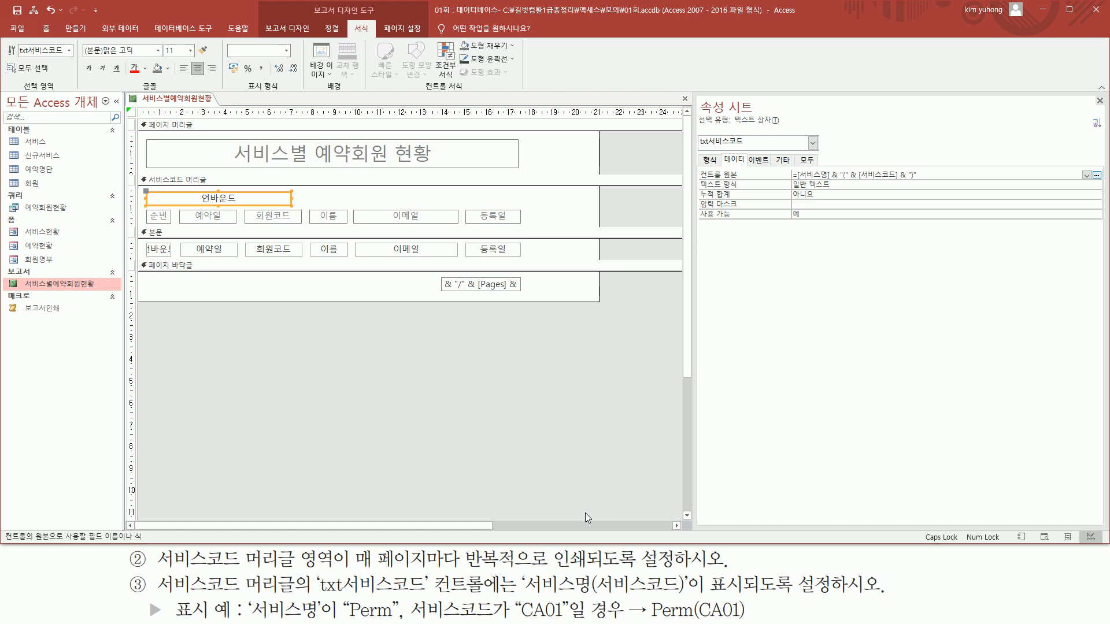
key(Return)
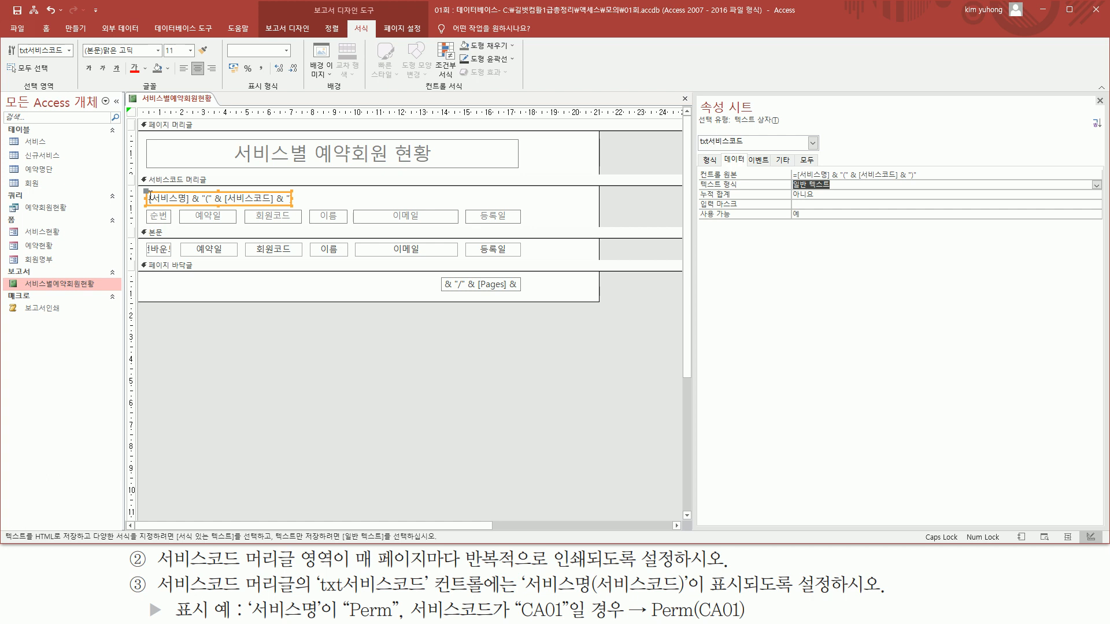
Check the service name and code in each group header in report view, and return to design view.
right_click(180, 103)
click(271, 20)
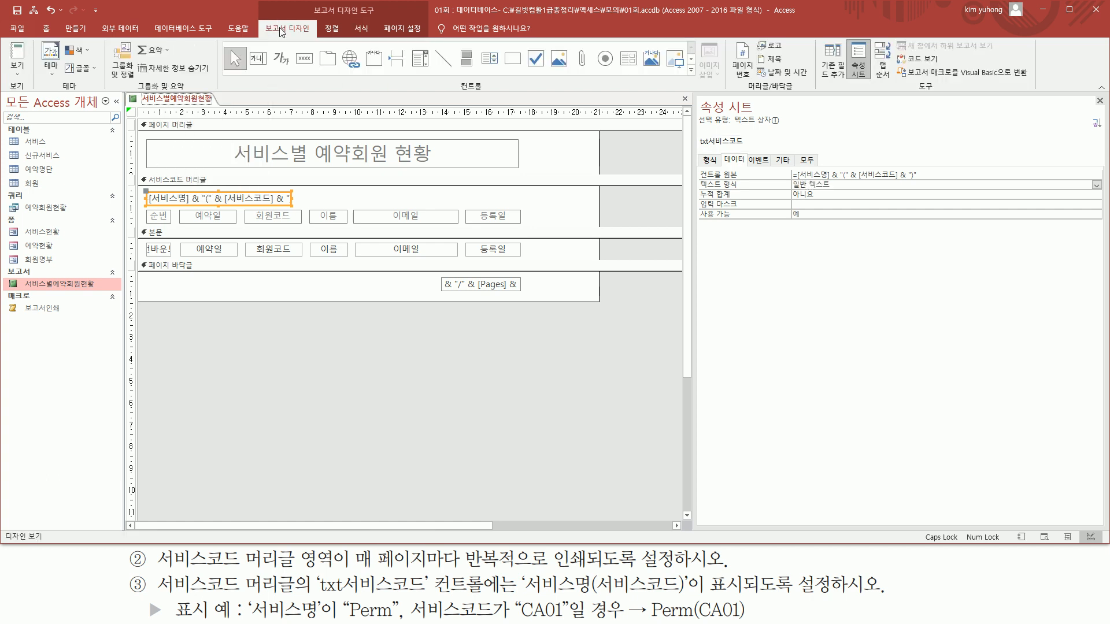
click(17, 55)
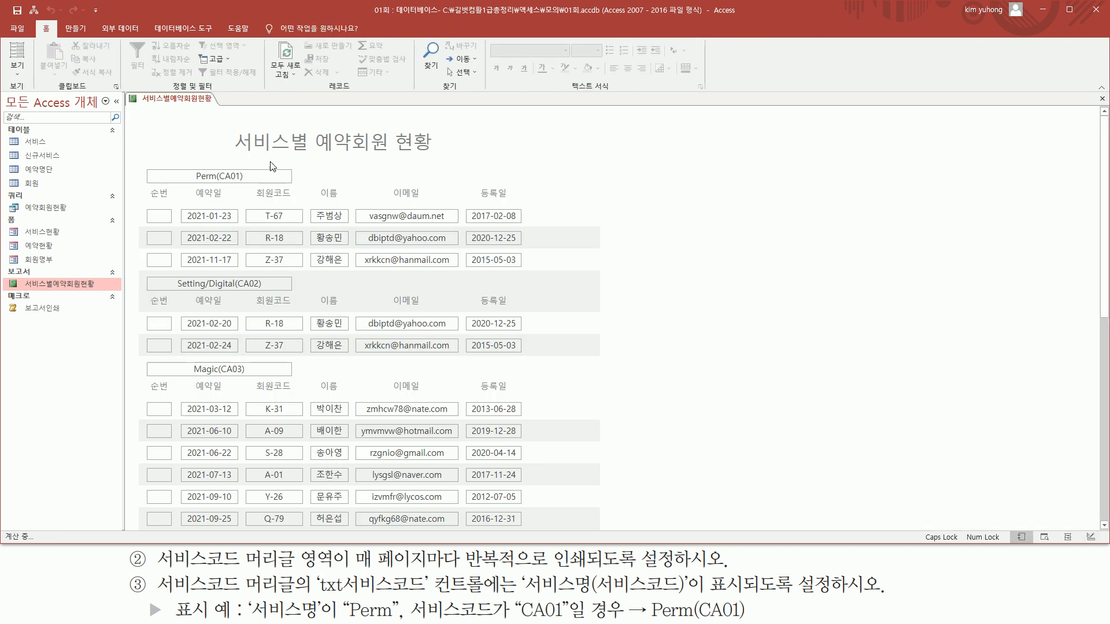
drag(188, 164, 262, 183)
drag(169, 272, 278, 295)
drag(184, 362, 271, 379)
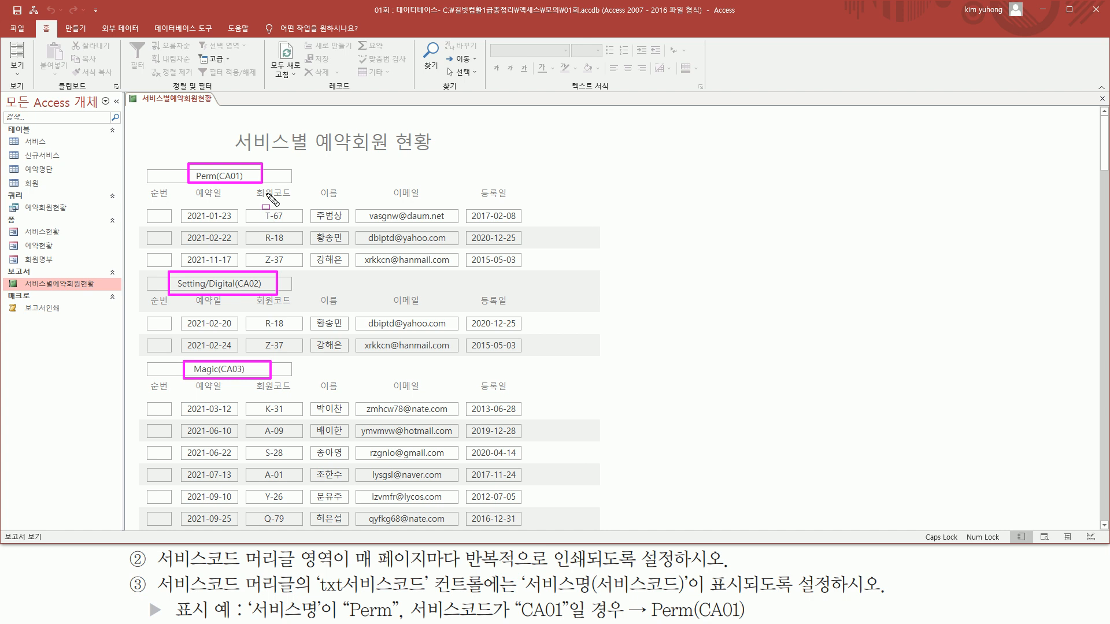
key(Escape)
right_click(155, 103)
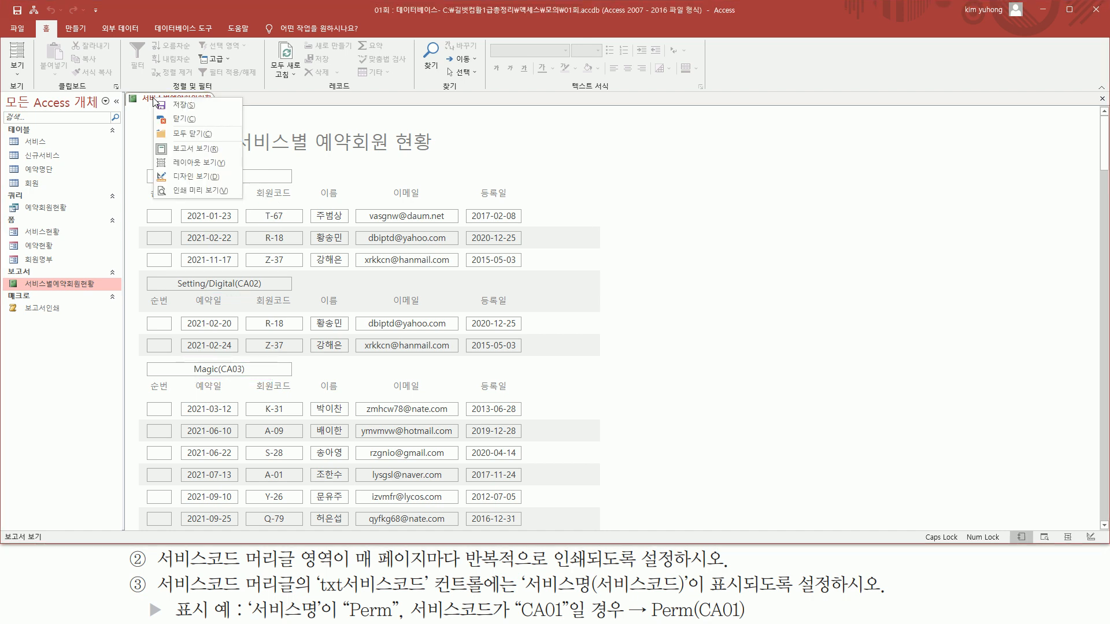
click(191, 176)
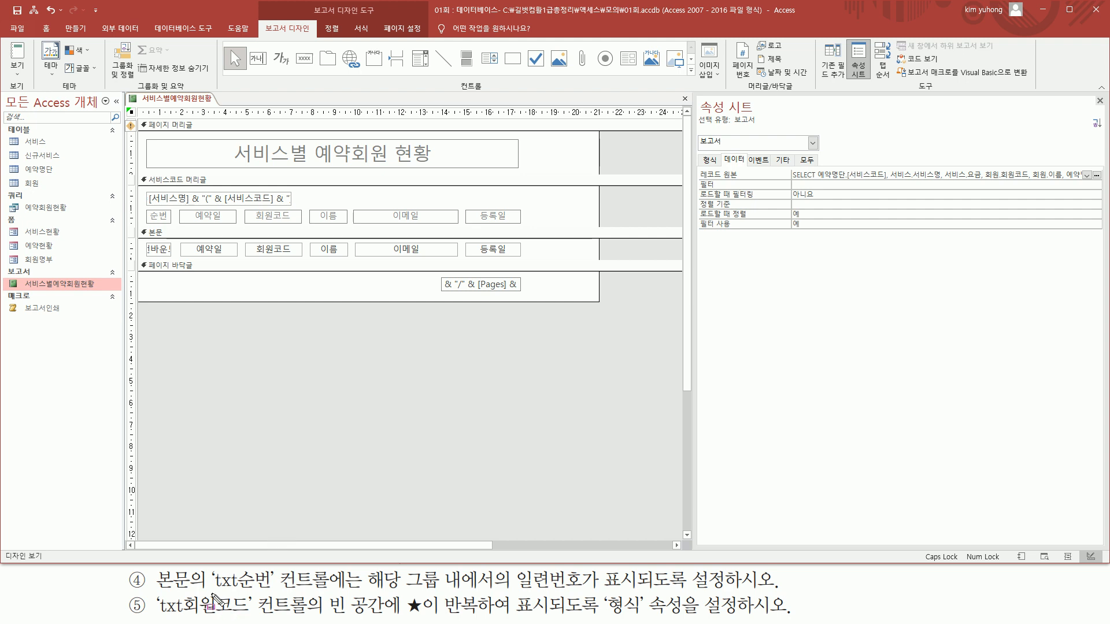
Set the control source (컨트롤 원본) of the txt순번 text box in the detail section to =1.
drag(155, 590, 749, 590)
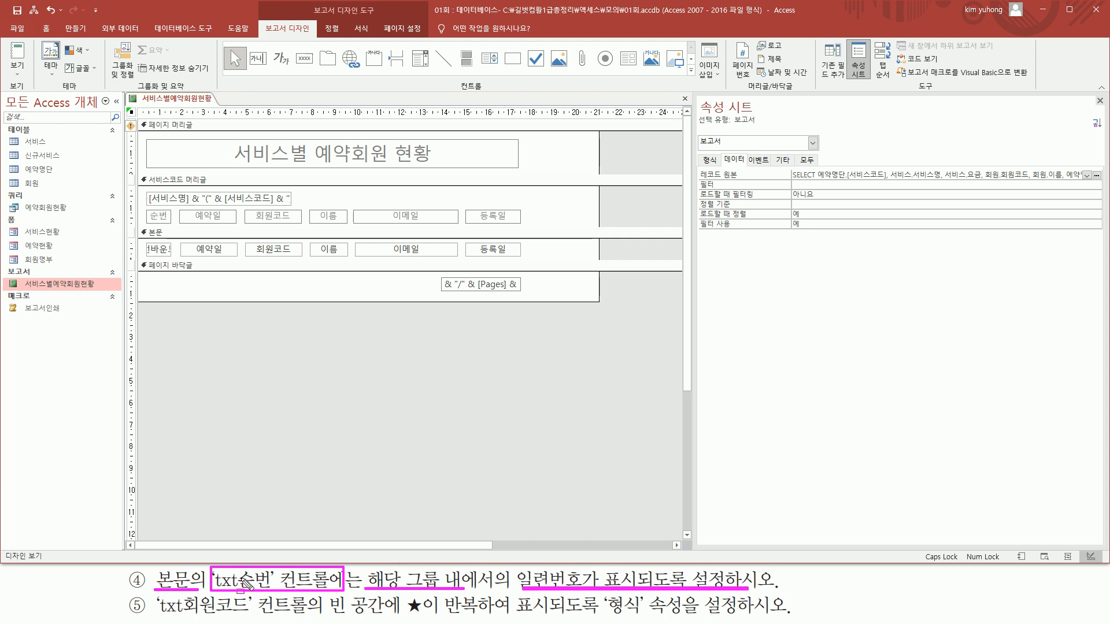
drag(144, 209, 173, 225)
click(158, 250)
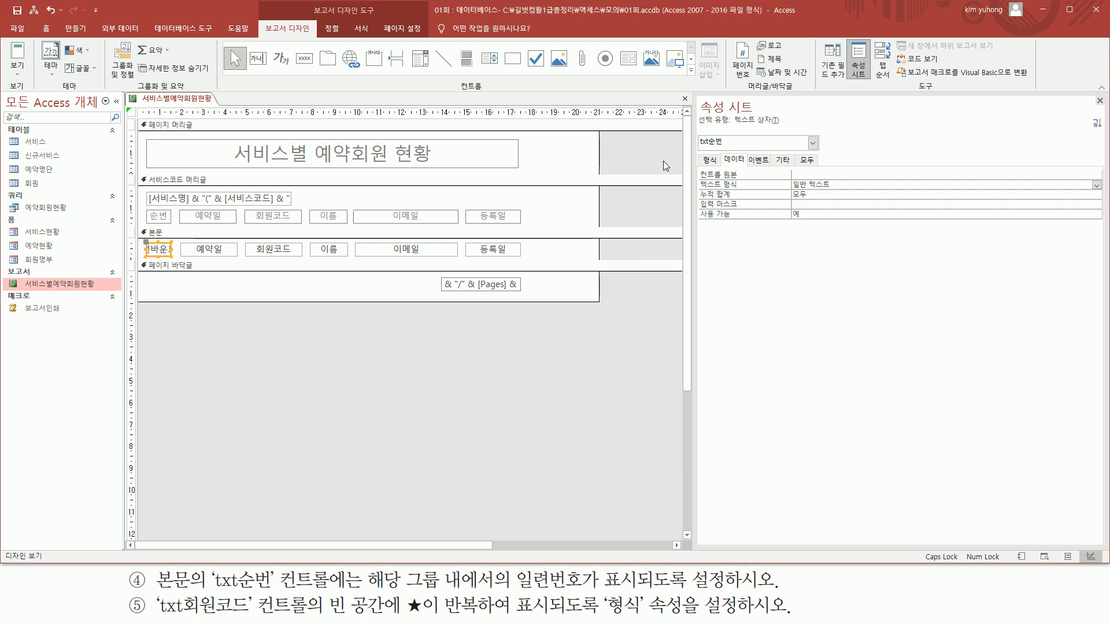
drag(698, 132, 733, 149)
key(Escape)
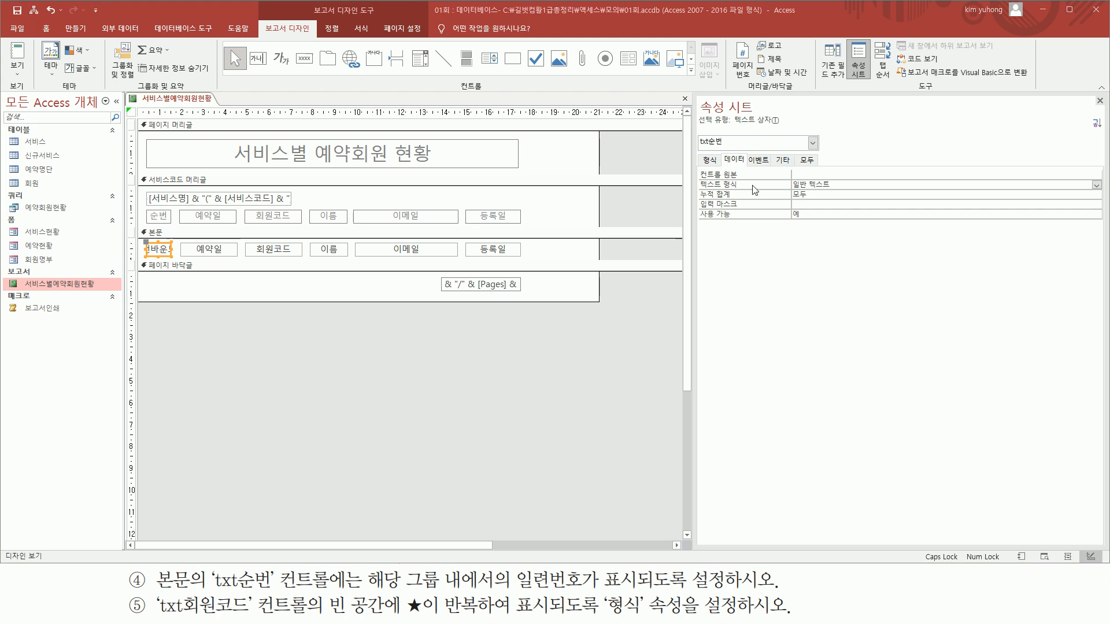
click(824, 174)
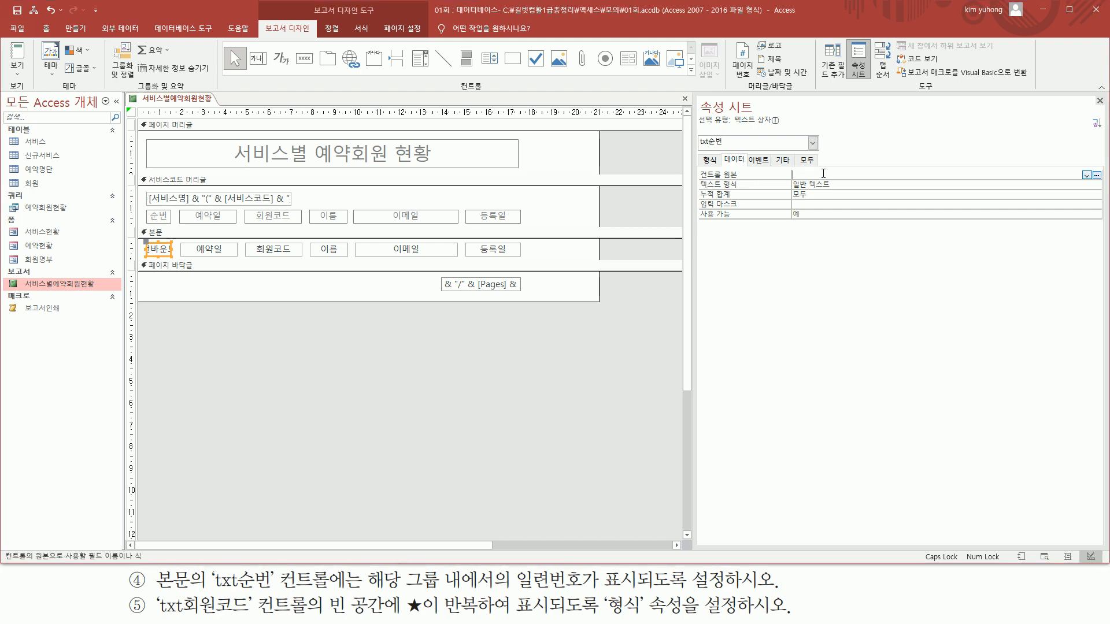
text(=1)
Set the 누적 합계 (running sum) property of txt순번 to 그룹 for numbering within each group.
mouse_move(403, 566)
mouse_down()
mouse_move(471, 590)
mouse_move(631, 590)
mouse_up()
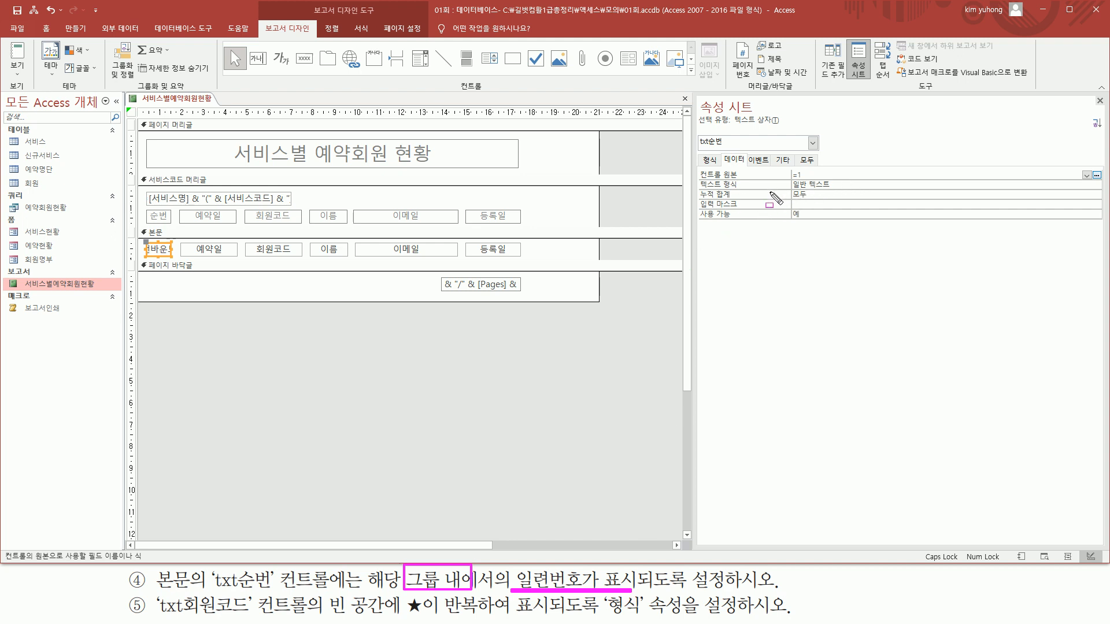
drag(701, 200, 743, 199)
key(Escape)
click(945, 195)
click(1097, 196)
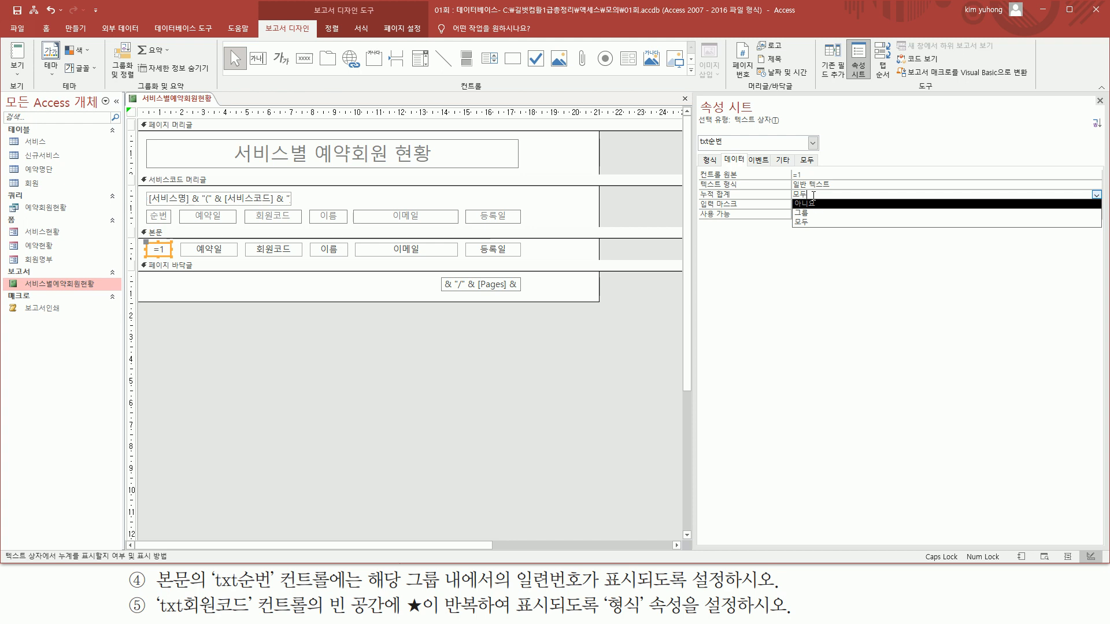
click(815, 213)
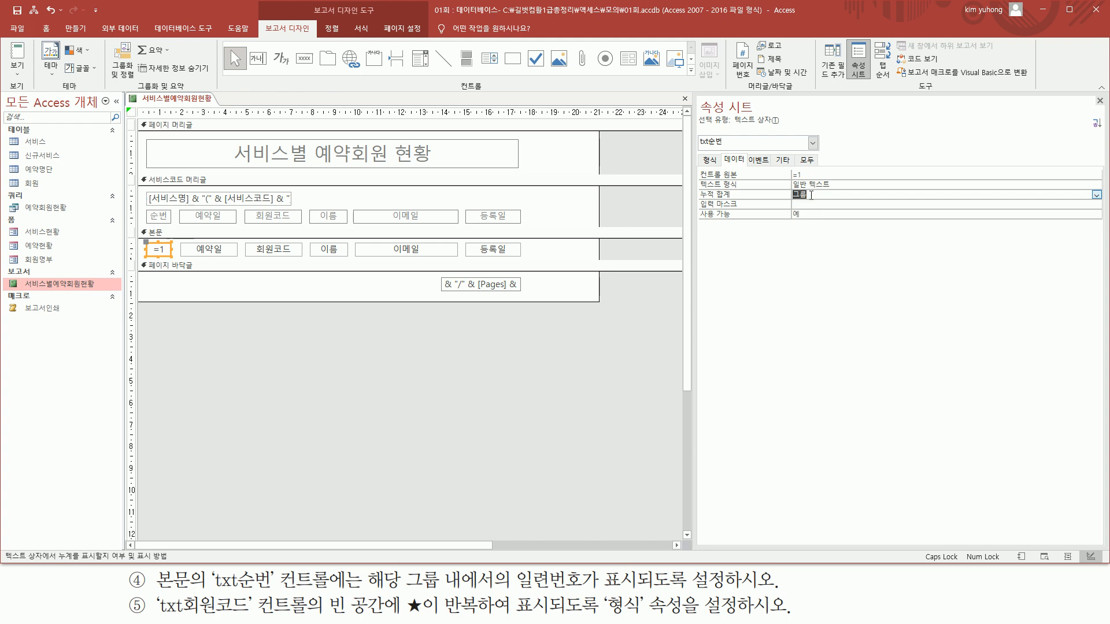
Check the serial numbering of each service group in report view, and return to design view.
click(18, 52)
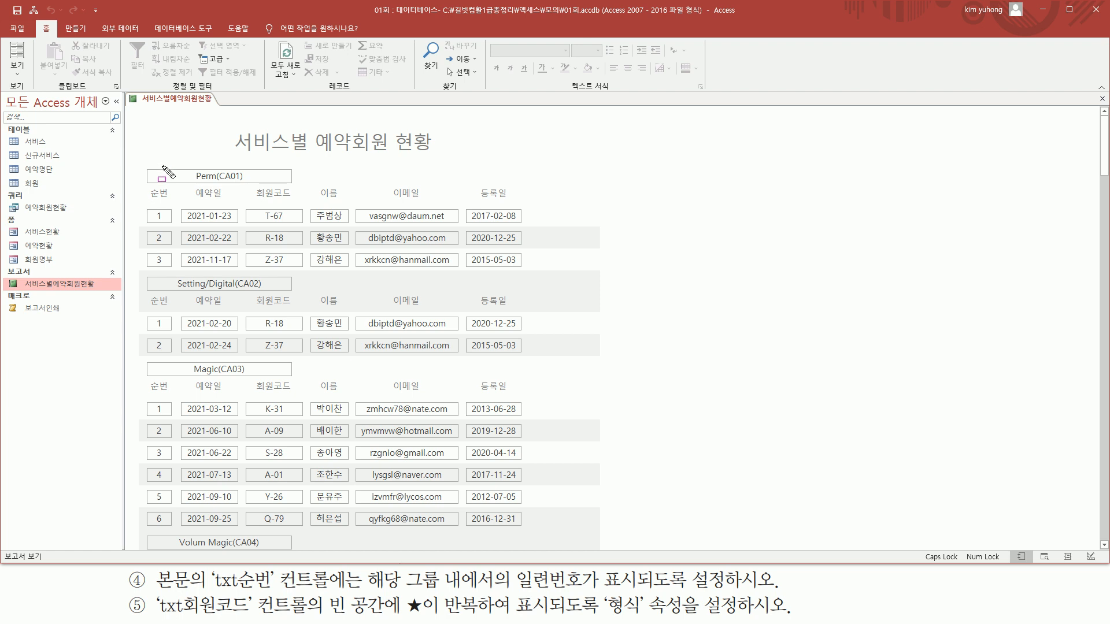
drag(137, 165, 552, 275)
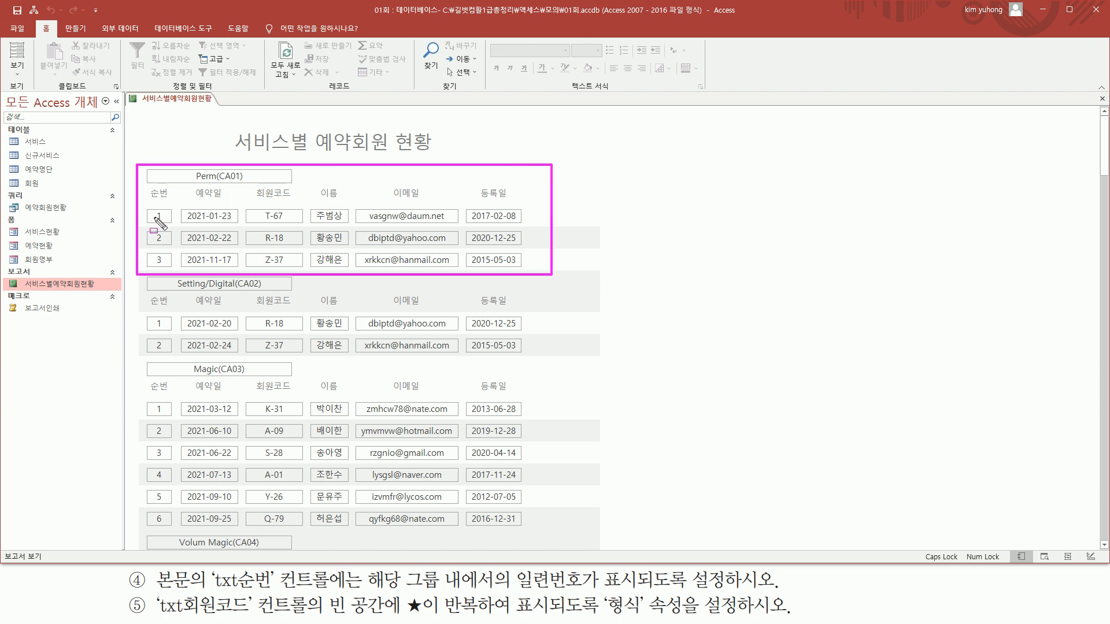
drag(136, 273, 541, 357)
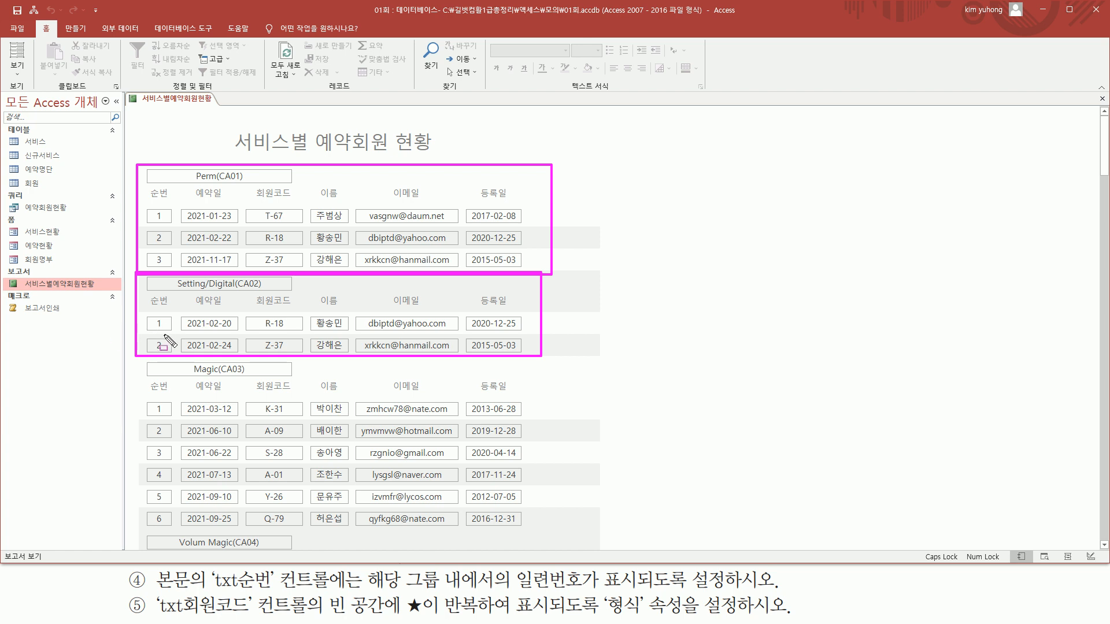
mouse_move(134, 360)
mouse_down()
mouse_move(215, 466)
mouse_move(521, 536)
mouse_move(563, 532)
mouse_up()
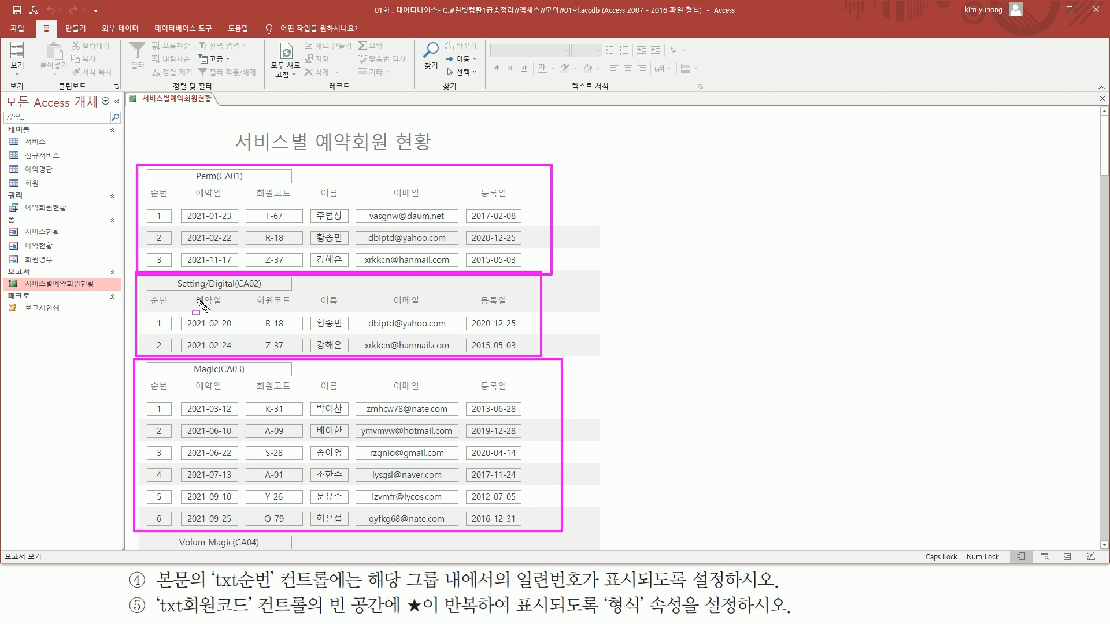
key(Escape)
right_click(175, 104)
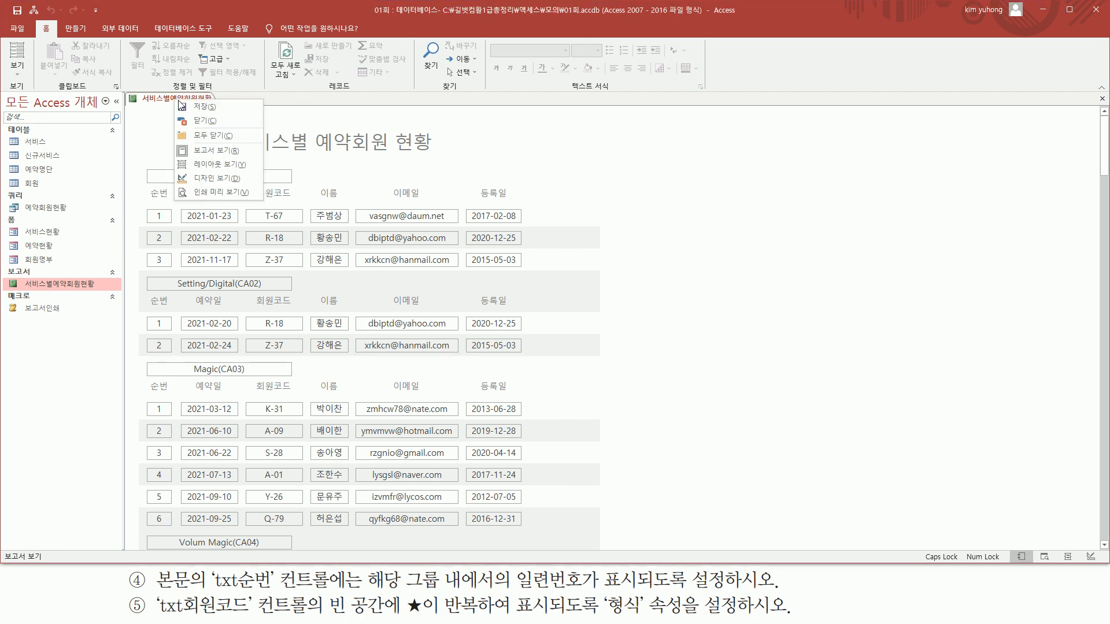
click(197, 183)
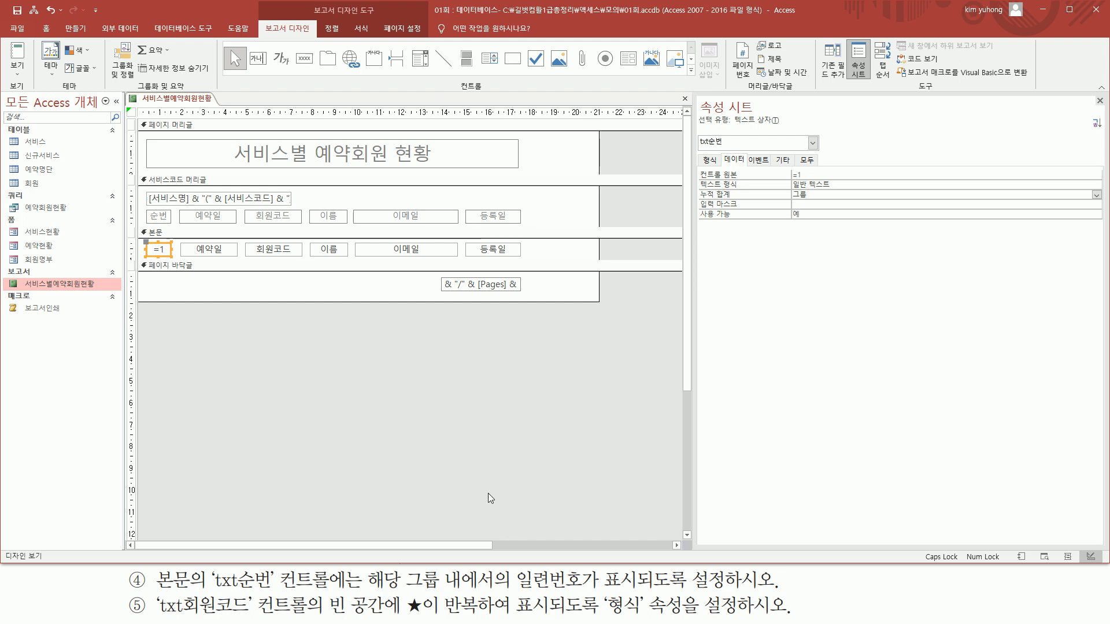
Select the txt회원코드 text box in the 본문 (detail) section.
key(ctrl+2)
mouse_move(152, 594)
mouse_down()
mouse_move(155, 613)
mouse_move(251, 617)
mouse_up()
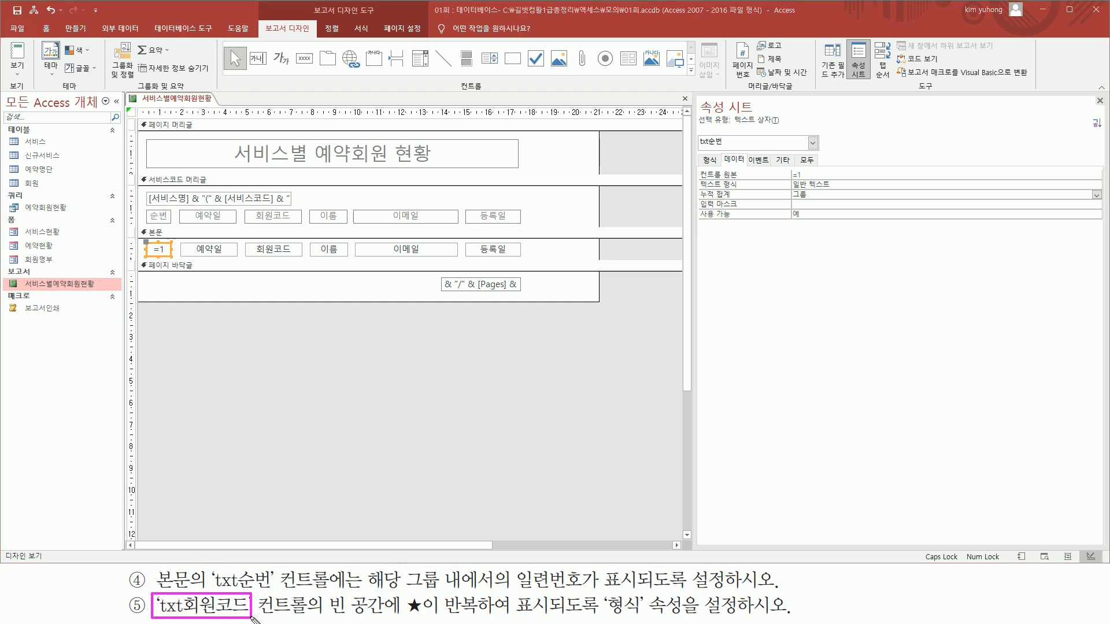
mouse_move(247, 239)
mouse_down()
mouse_move(265, 254)
mouse_move(301, 257)
mouse_up()
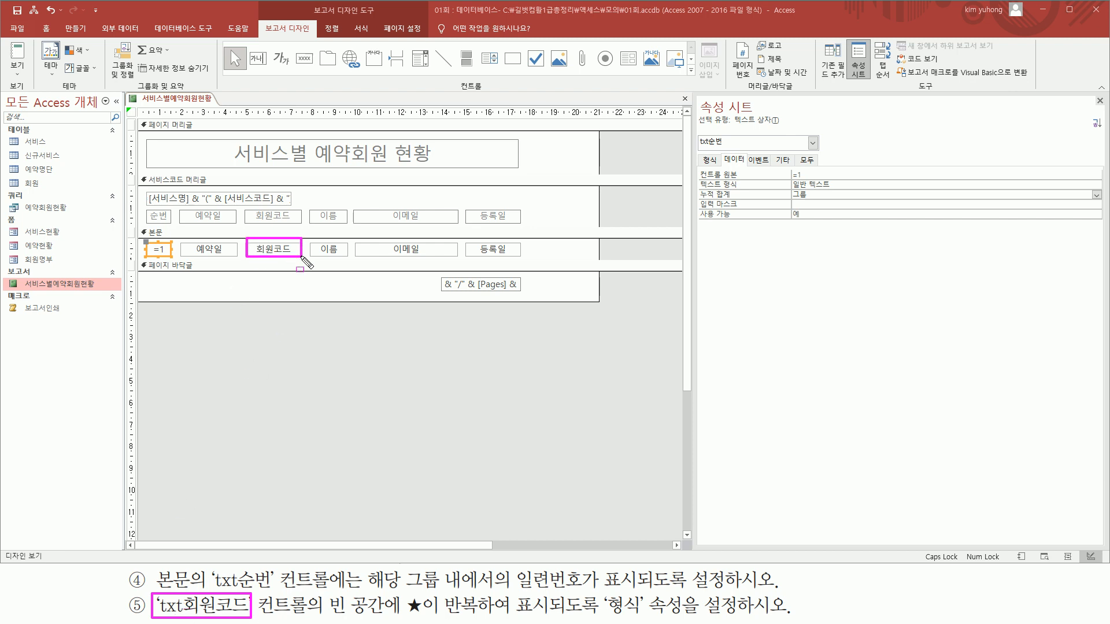
click(289, 255)
drag(698, 131, 756, 150)
drag(331, 617, 643, 618)
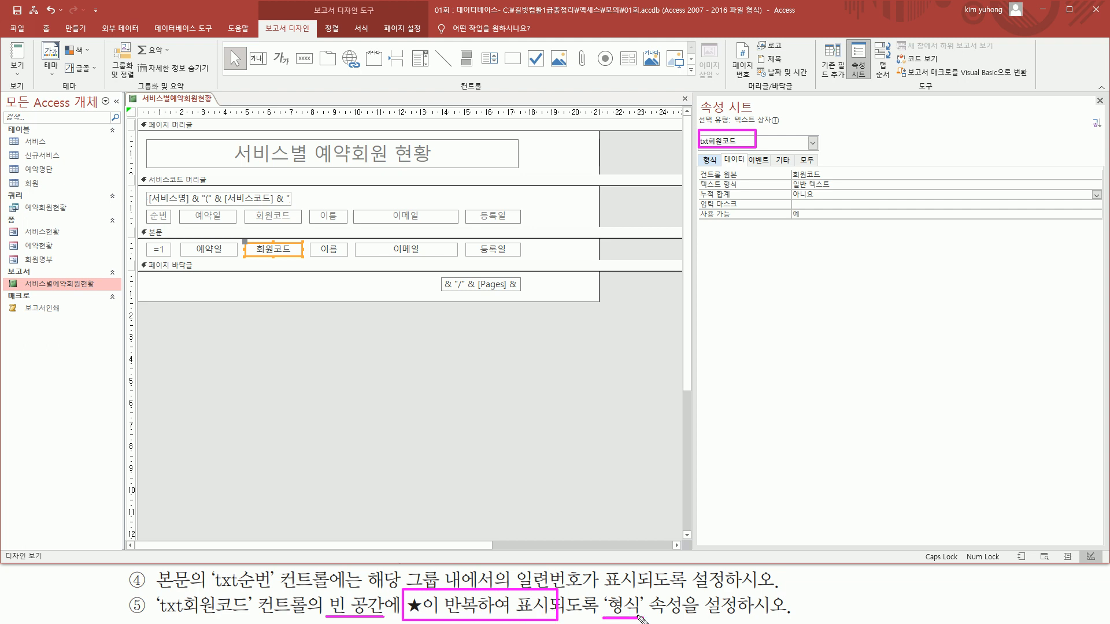
key(Escape)
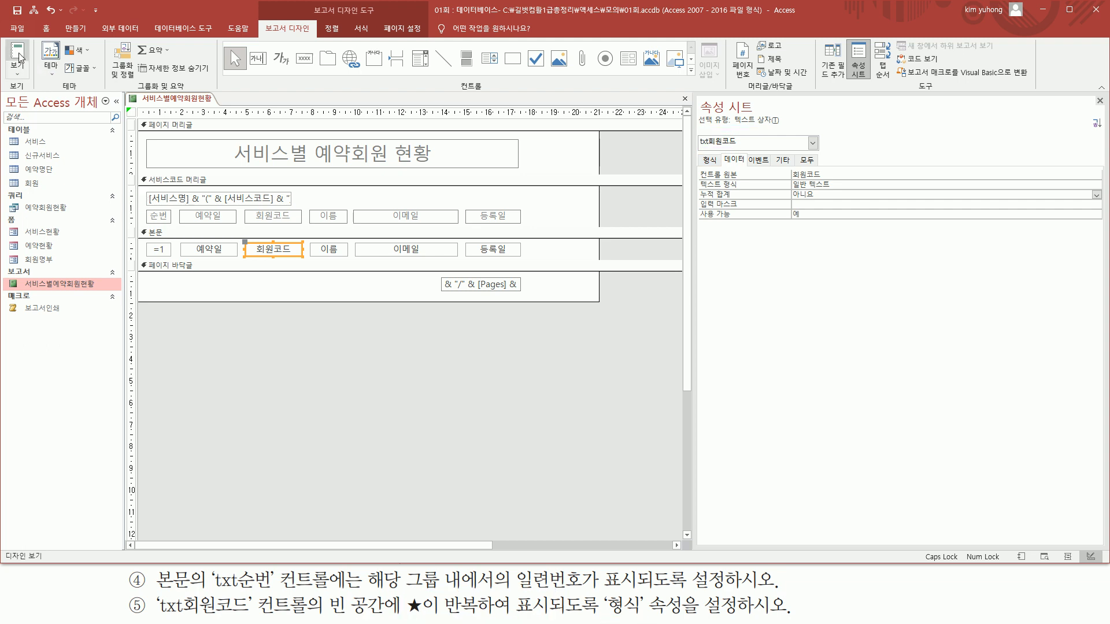
Check how the 회원코드 values are displayed in report view, and return to design view.
click(18, 58)
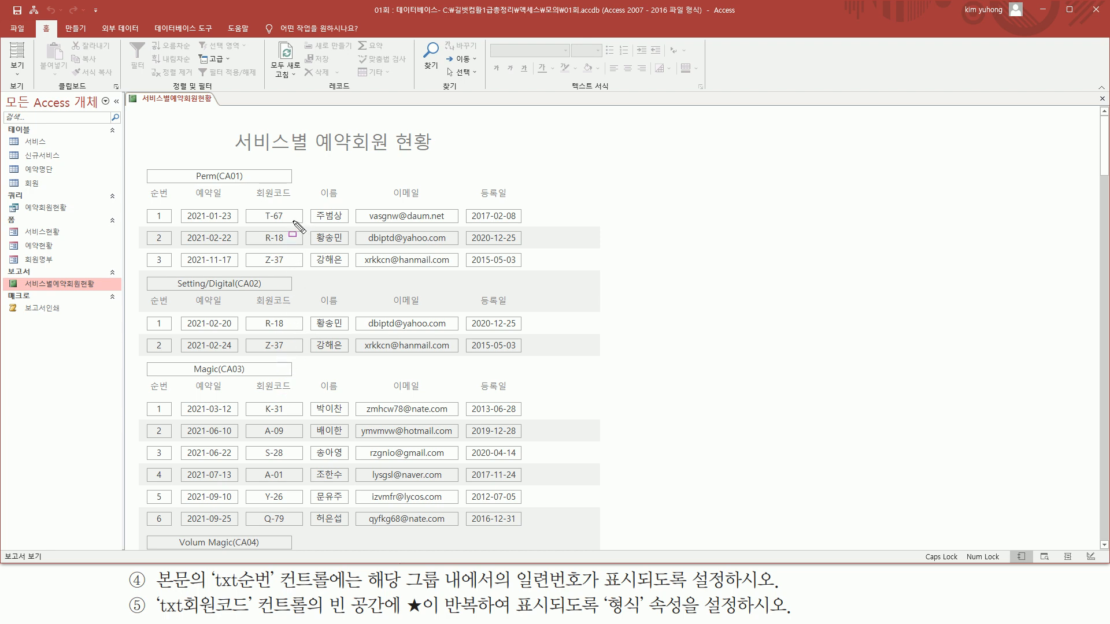
drag(262, 206, 285, 225)
key(Escape)
click(14, 74)
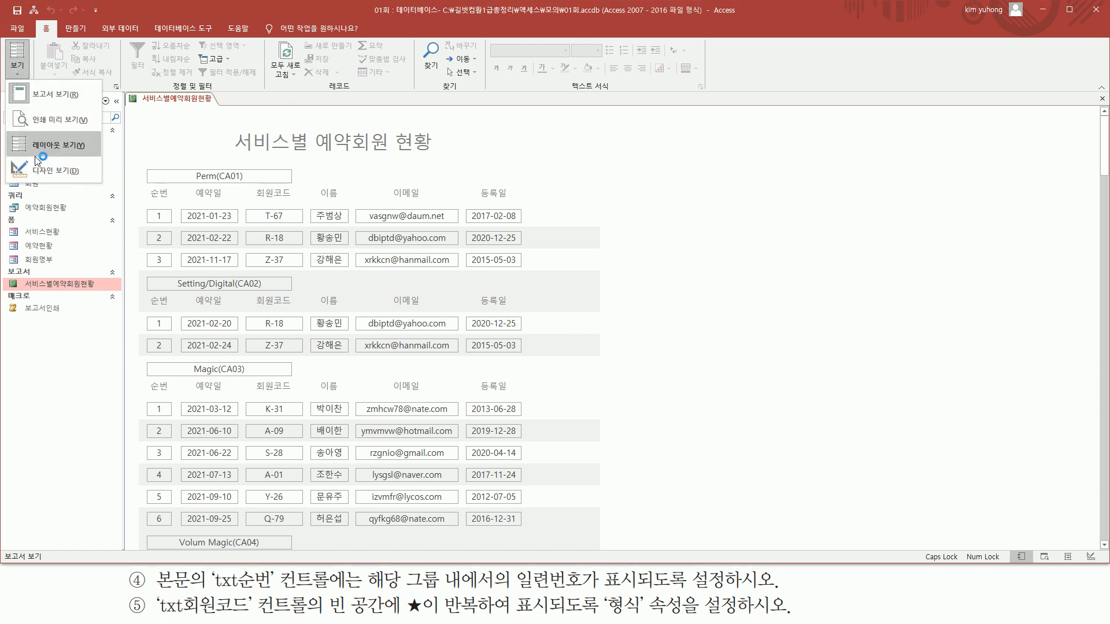
click(35, 169)
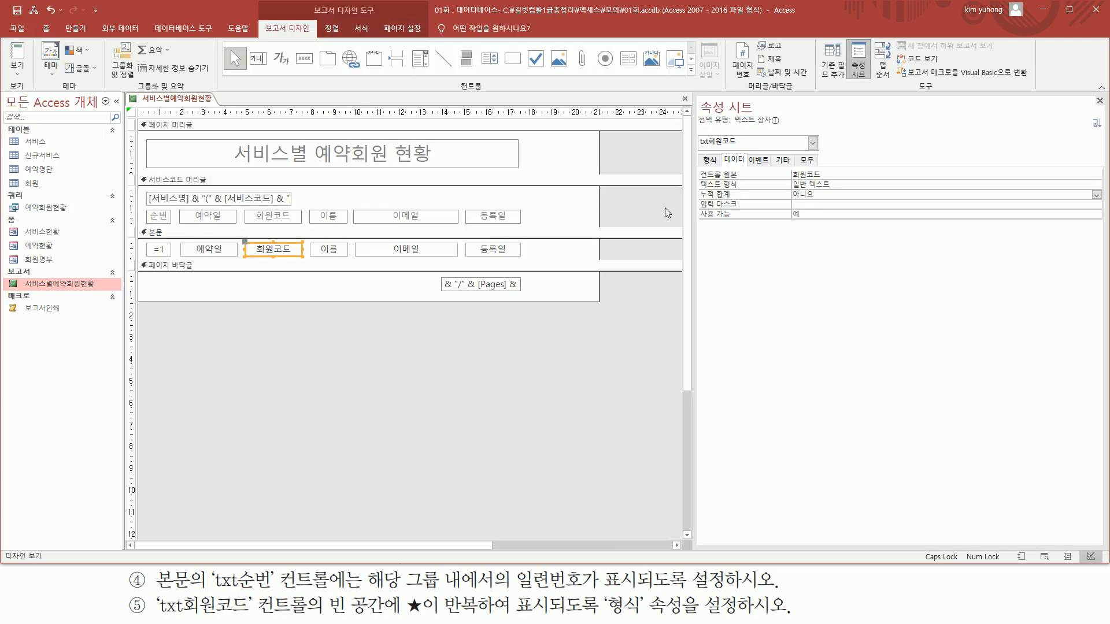
Set the 형식 (format) property of txt회원코드 to @*★ so stars fill its empty space.
click(709, 161)
click(812, 173)
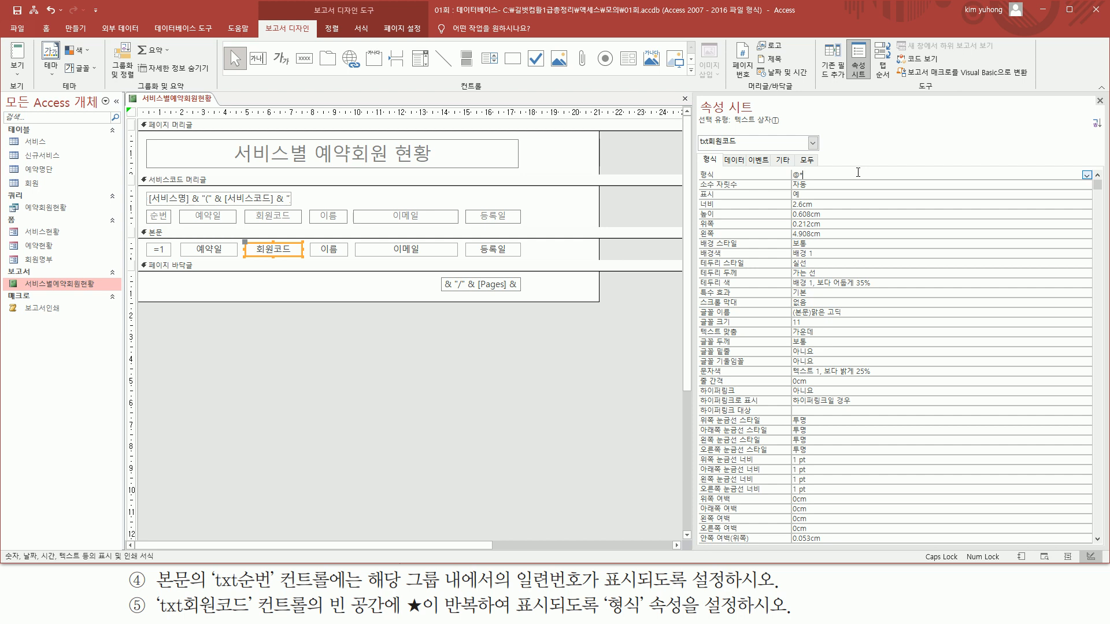
text(ㅁ)
key(Hangul_Hanja)
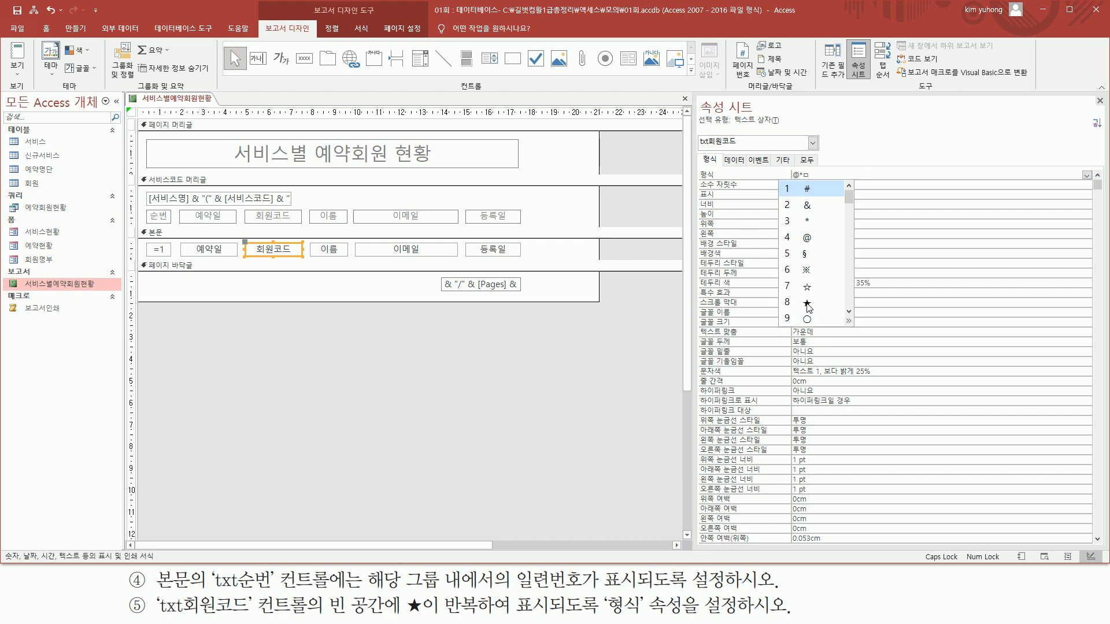
click(808, 304)
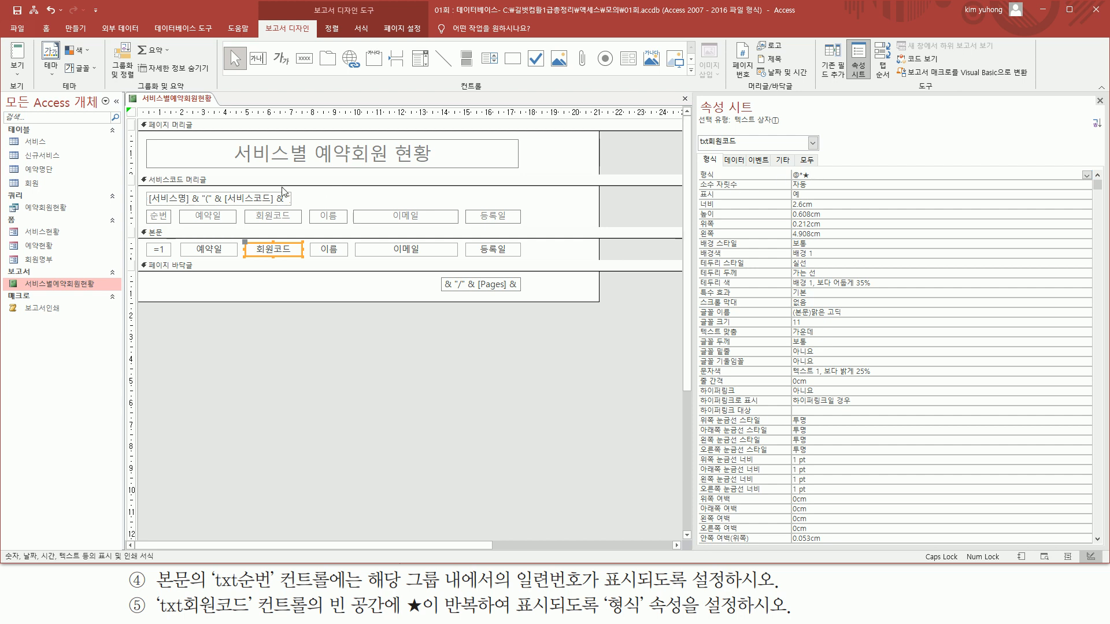
Examine the star-filled 회원코드 column in report view.
click(18, 58)
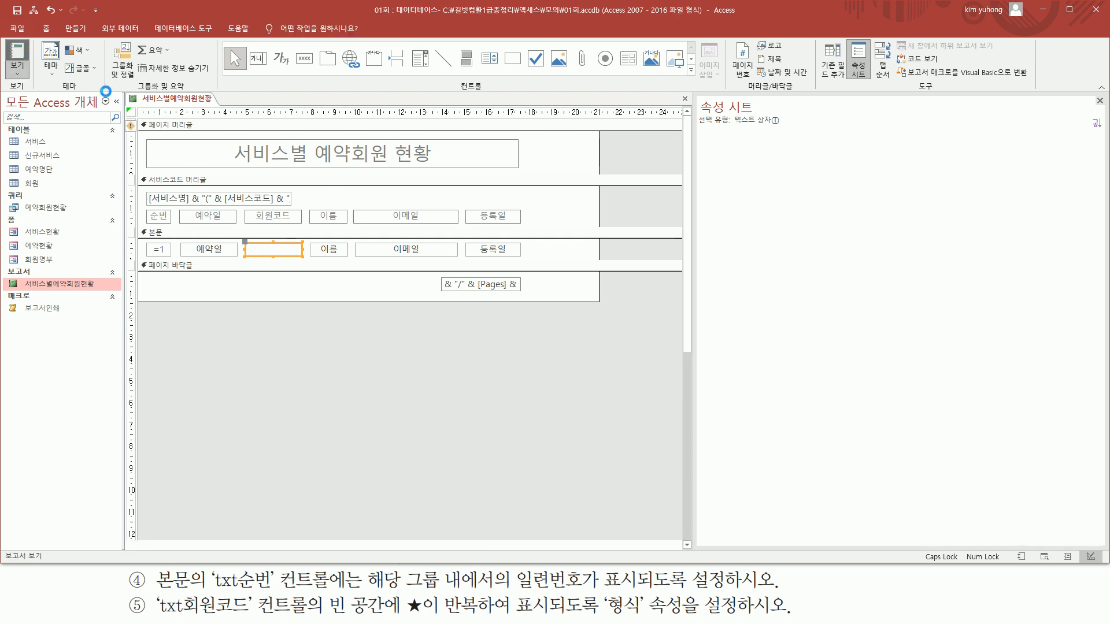
mouse_move(247, 205)
mouse_down()
mouse_move(265, 270)
mouse_move(261, 541)
mouse_move(267, 532)
mouse_up()
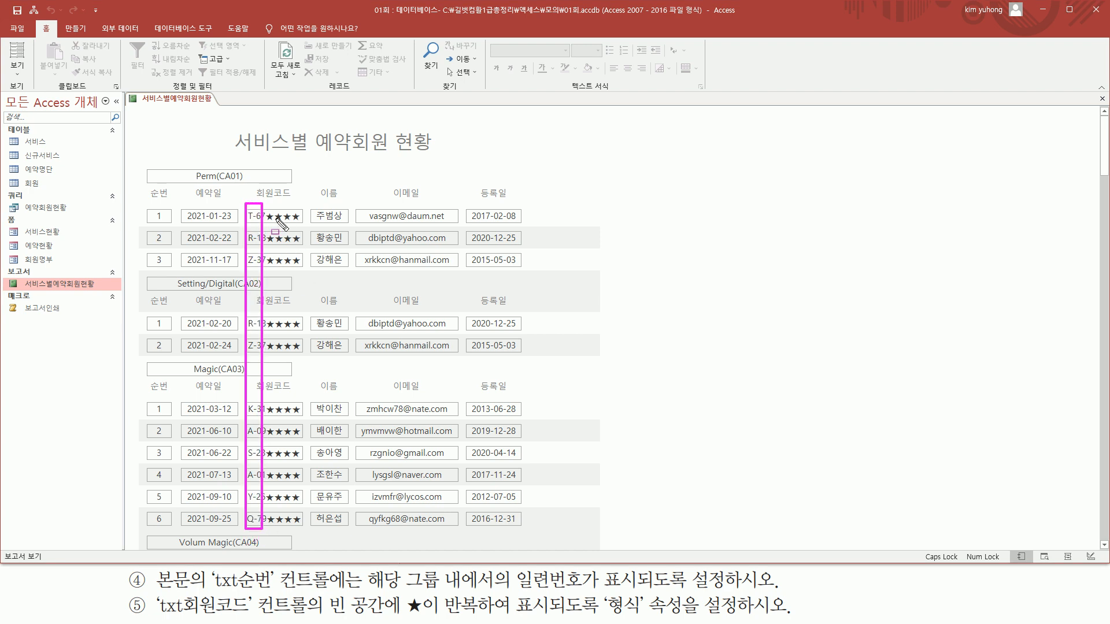
drag(266, 204, 304, 531)
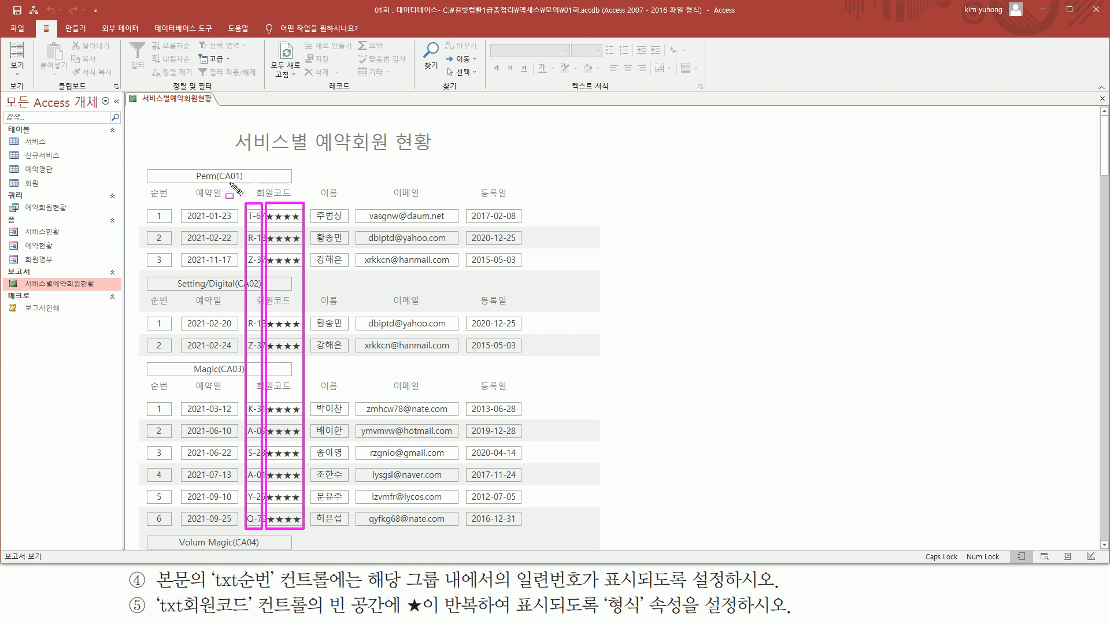
key(Escape)
Close the 서비스별예약회원현황 report and save its design changes.
right_click(172, 99)
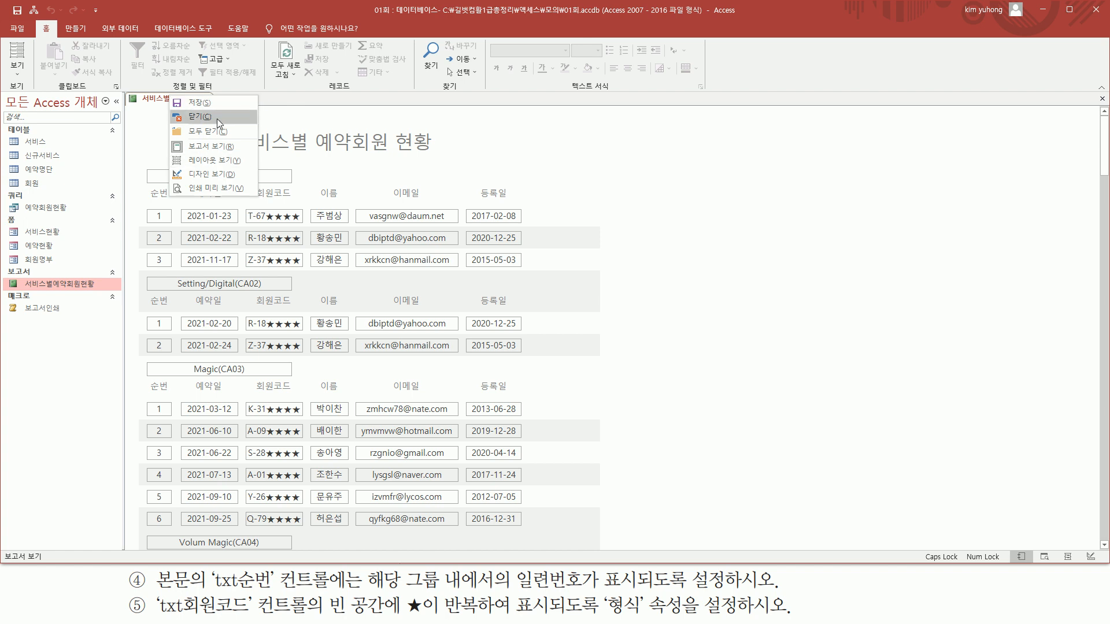
click(217, 119)
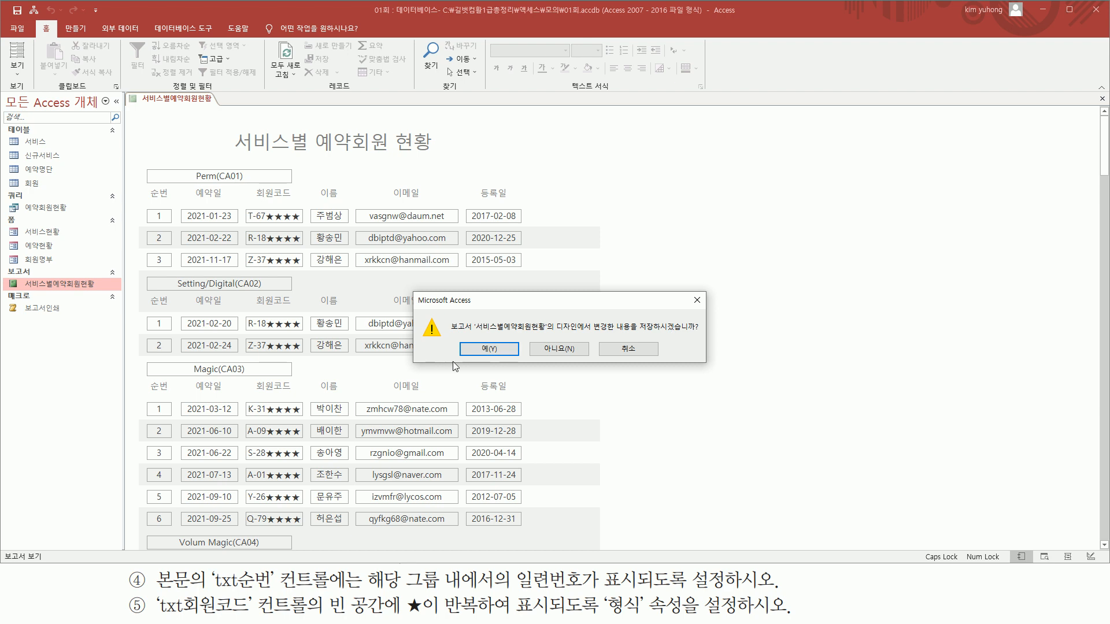
click(470, 347)
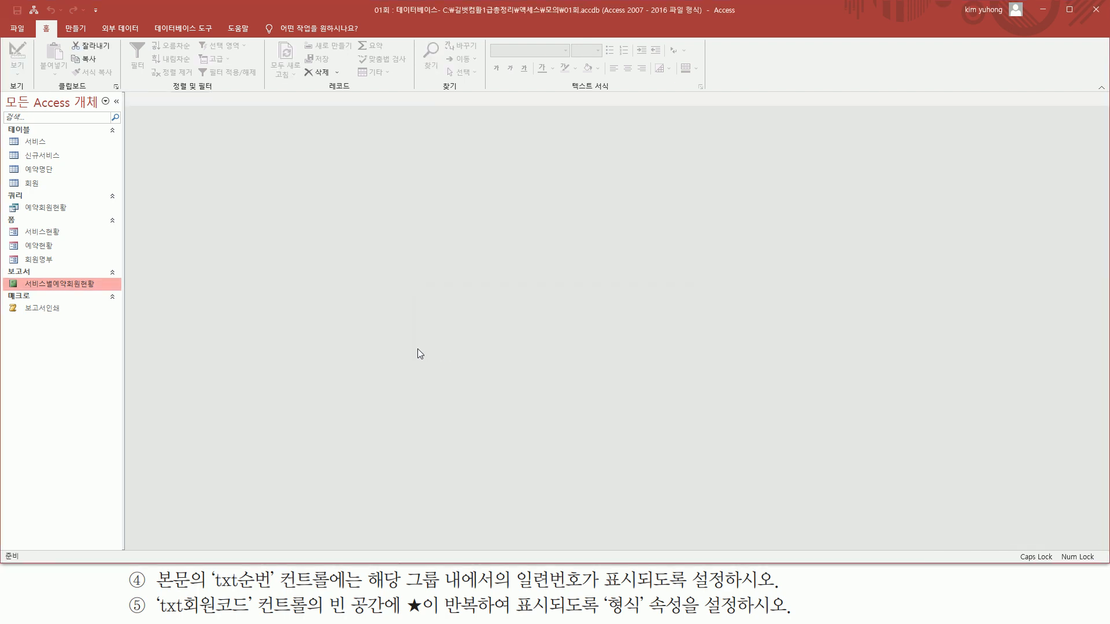
Reopen the saved 서비스별예약회원현황 report, check its first group header, and close it.
drag(19, 277, 107, 293)
key(Escape)
double_click(82, 284)
drag(185, 159, 260, 190)
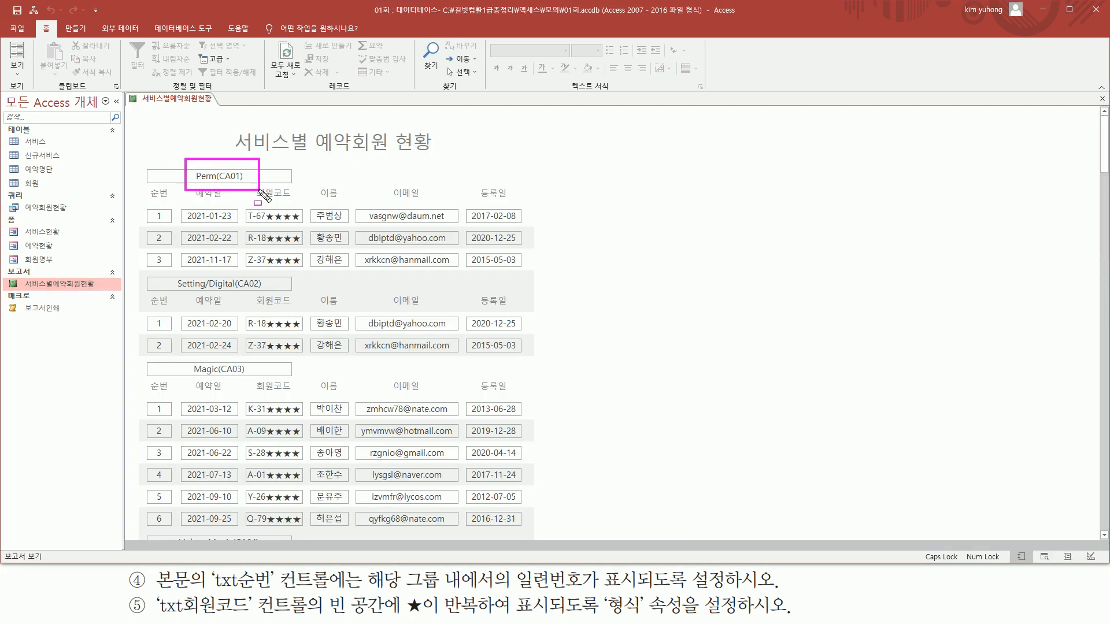
key(Escape)
right_click(148, 99)
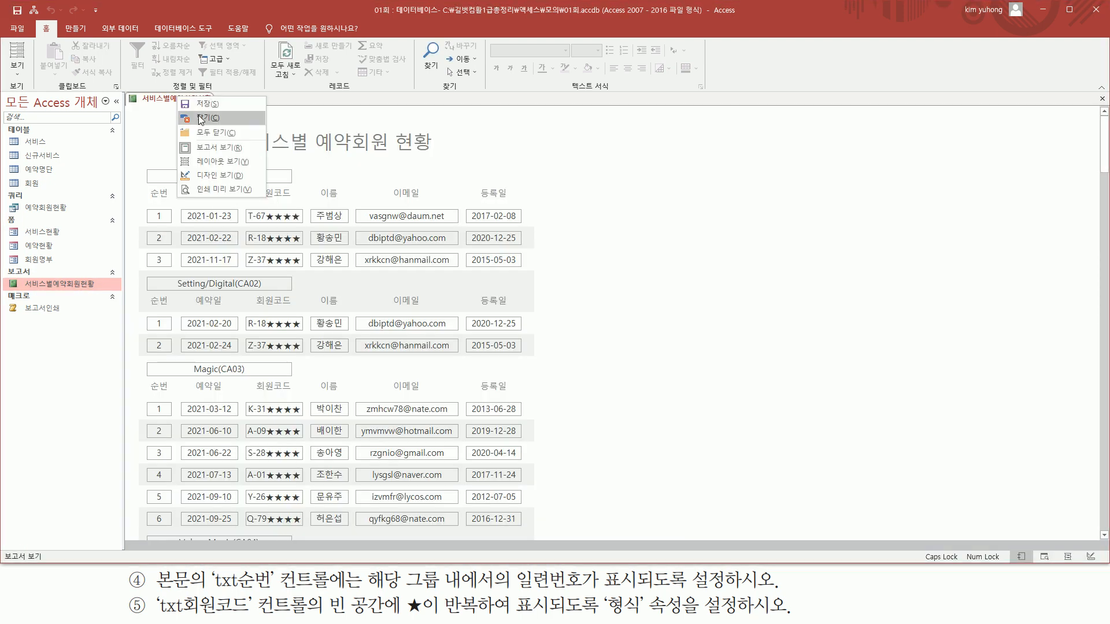
click(173, 119)
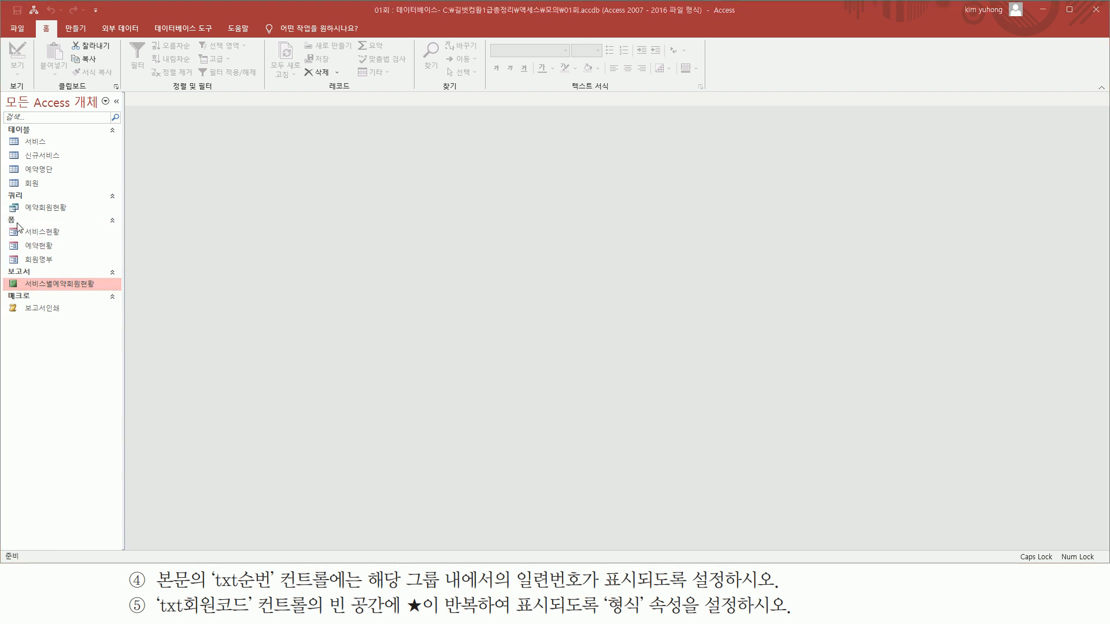
Open the 서비스현황 form and locate its report command and the current service name.
drag(15, 222, 74, 256)
key(Escape)
double_click(45, 234)
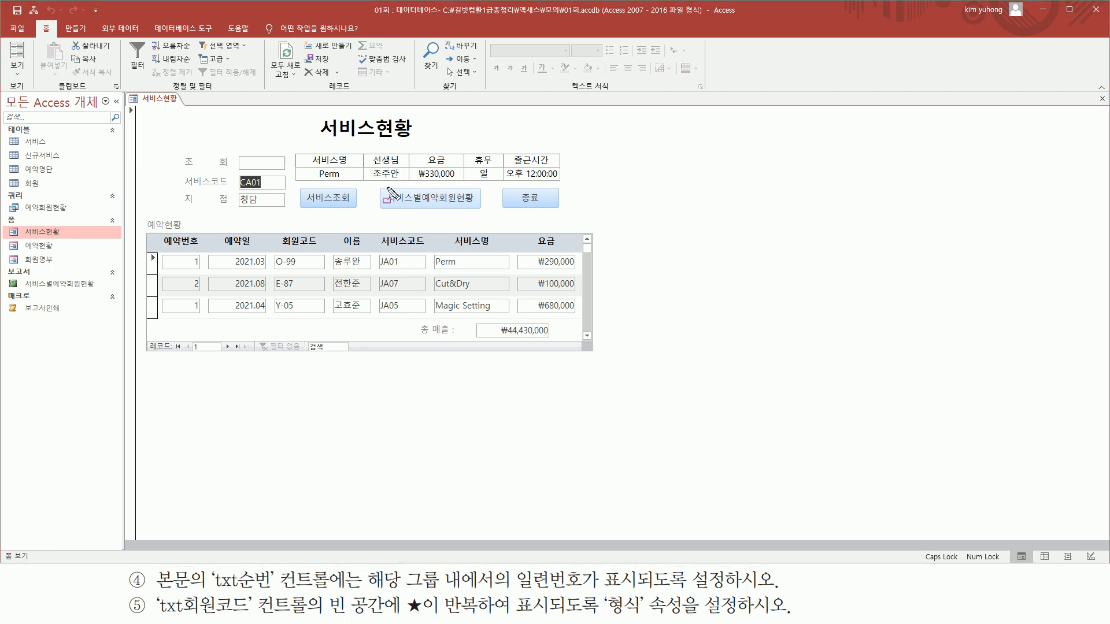
drag(379, 187, 487, 216)
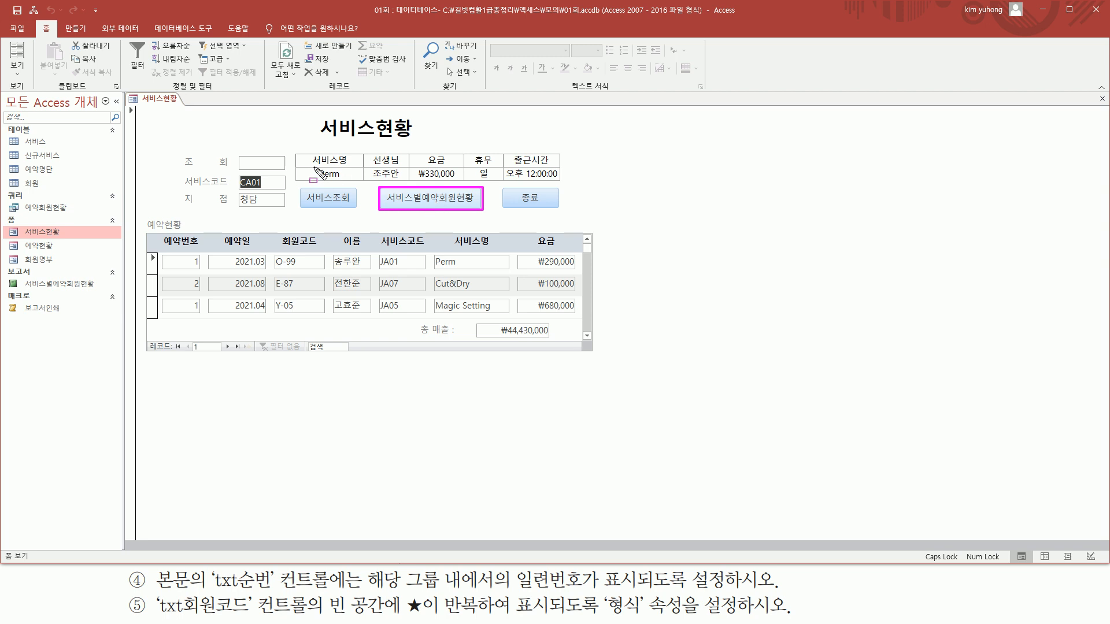
drag(315, 167, 351, 183)
key(Escape)
Open the unfiltered 서비스별예약회원현황 report to view all its service groups, and close it.
click(58, 284)
double_click(58, 284)
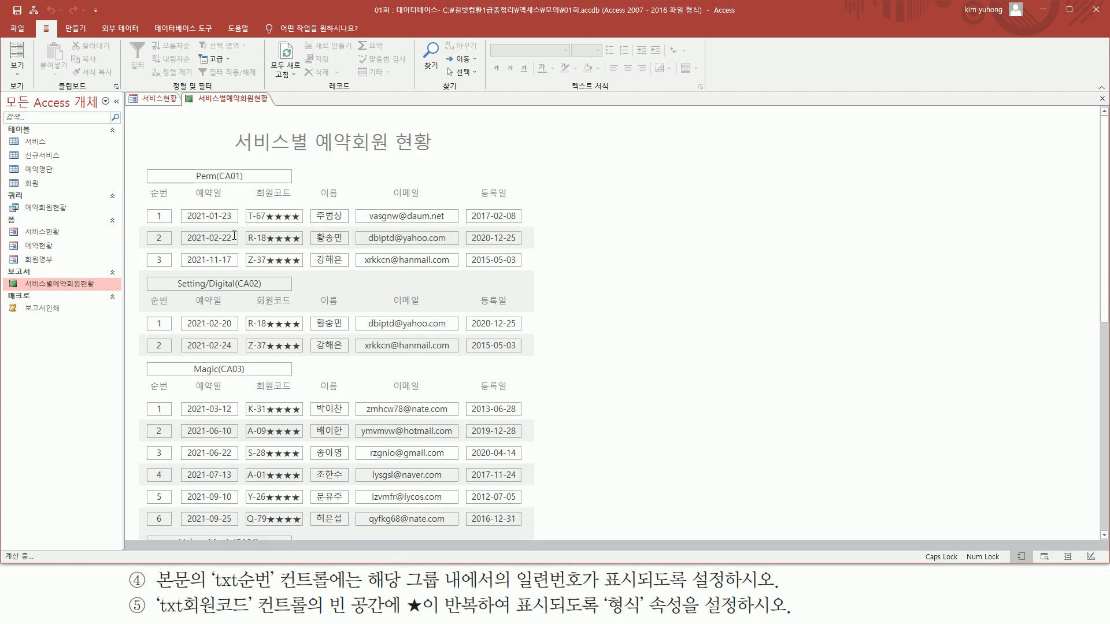
key(ctrl+alt+d)
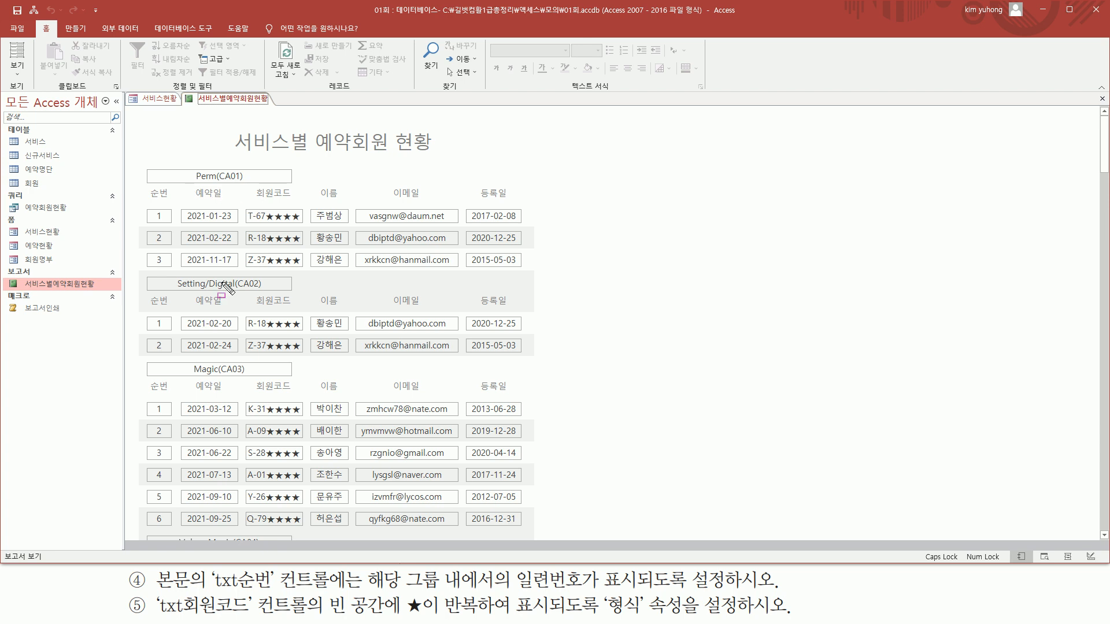
key(Escape)
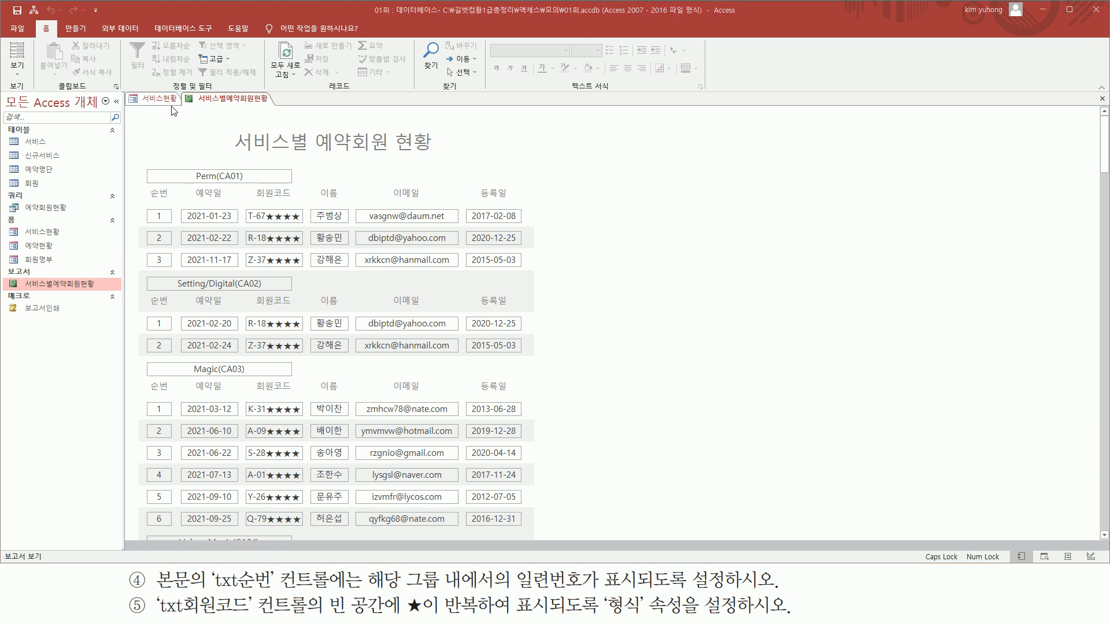
right_click(219, 98)
click(233, 106)
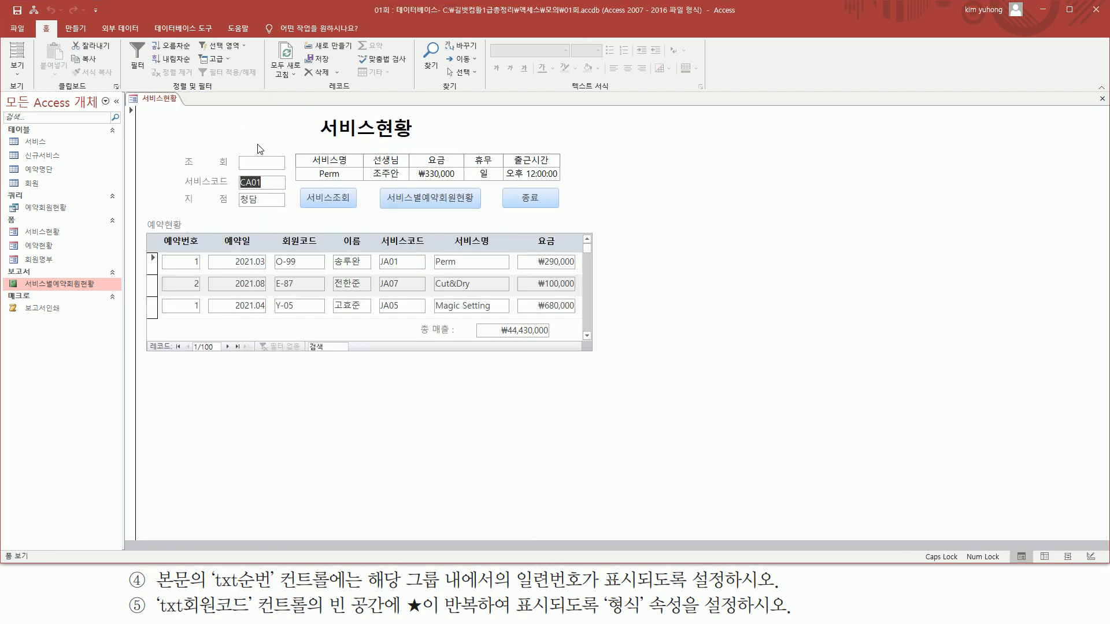
Run the 서비스별예약회원현황 command on the 서비스현황 form and accept the 보고서 확인 message.
key(ctrl+alt+d)
mouse_move(304, 147)
mouse_down()
mouse_move(411, 207)
mouse_move(492, 224)
mouse_up()
key(Escape)
click(438, 202)
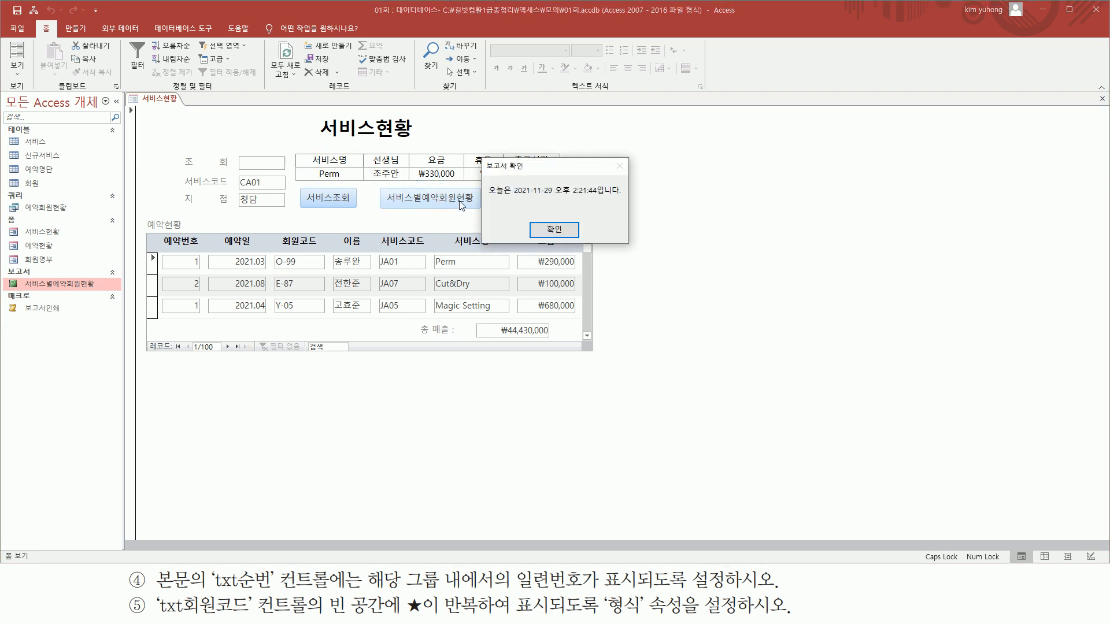
key(ctrl+alt+d)
mouse_move(479, 155)
mouse_down()
mouse_move(612, 241)
mouse_move(634, 241)
mouse_up()
key(Escape)
click(556, 231)
Enlarge the print preview of the 서비스별예약회원현황 report and examine which service group headers it contains.
key(ctrl+alt+d)
mouse_move(196, 91)
mouse_down()
mouse_move(199, 107)
mouse_move(280, 108)
mouse_up()
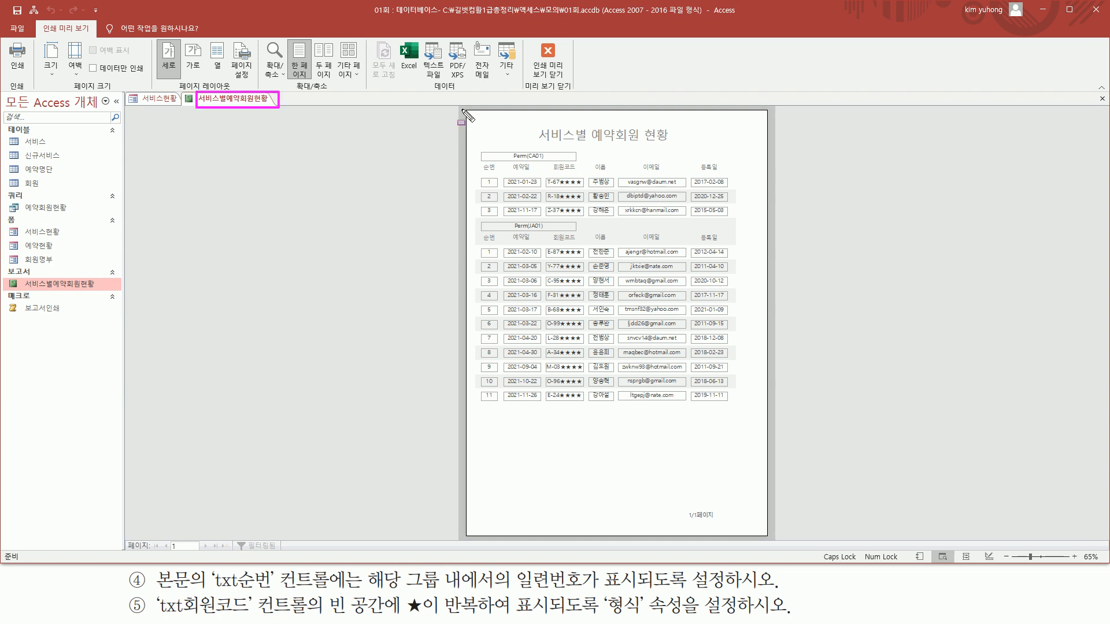
mouse_move(467, 109)
mouse_down()
mouse_move(675, 372)
mouse_move(766, 438)
mouse_up()
key(Escape)
click(533, 170)
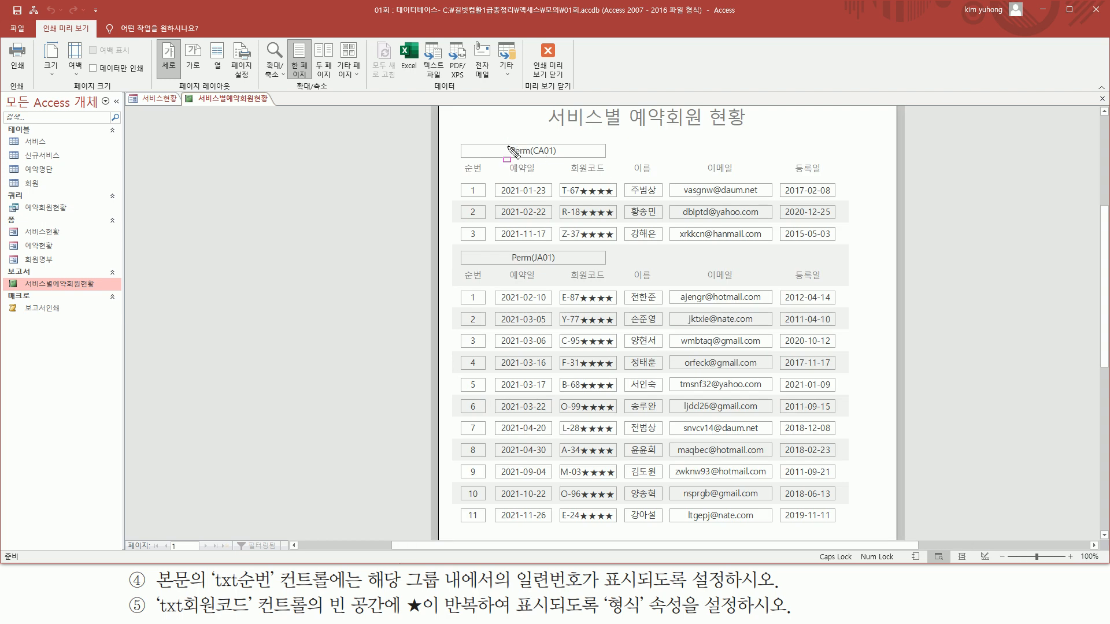
drag(499, 137, 571, 160)
drag(508, 243, 566, 265)
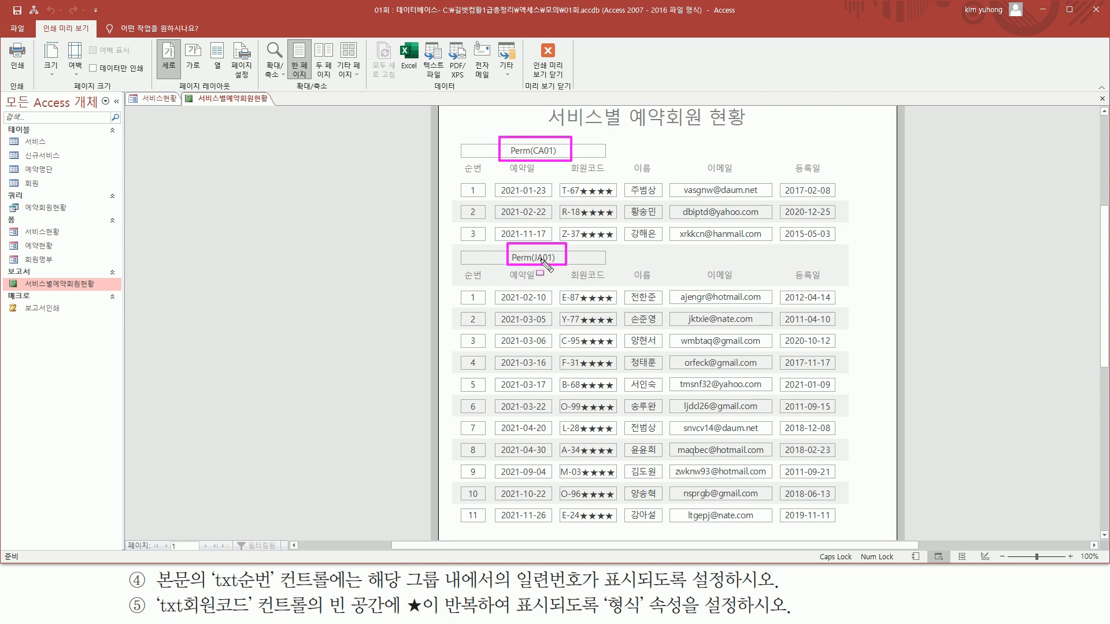
Check the remaining rows of the 서비스별예약회원현황 preview, and close both the preview and the 서비스현황 form.
key(Escape)
scroll(586, 309, down, 4)
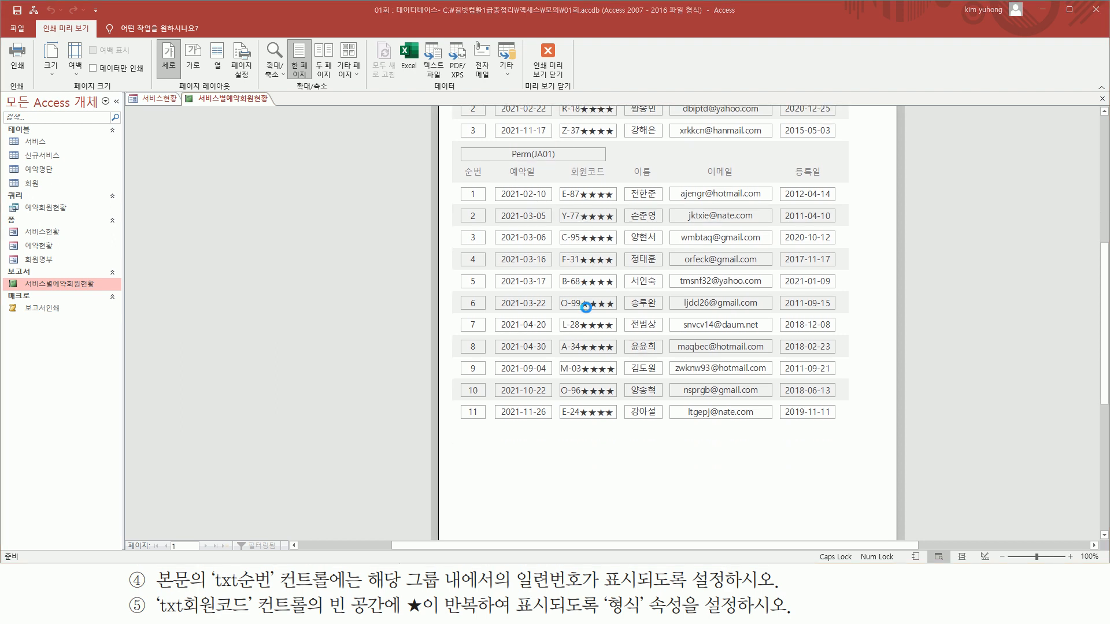
scroll(586, 304, up, 8)
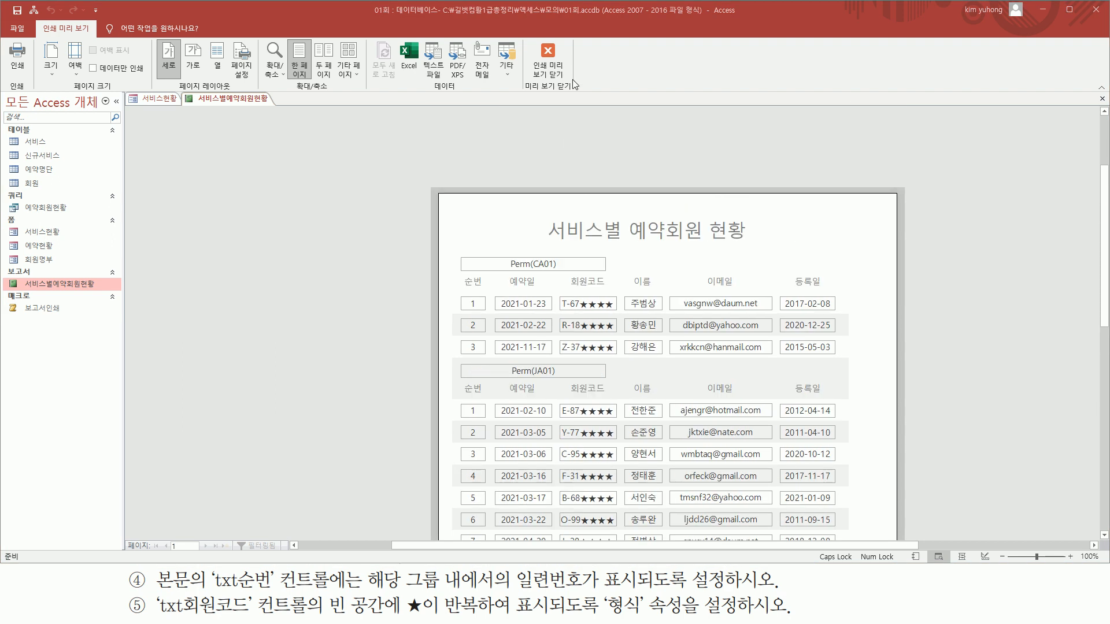
click(562, 72)
right_click(165, 100)
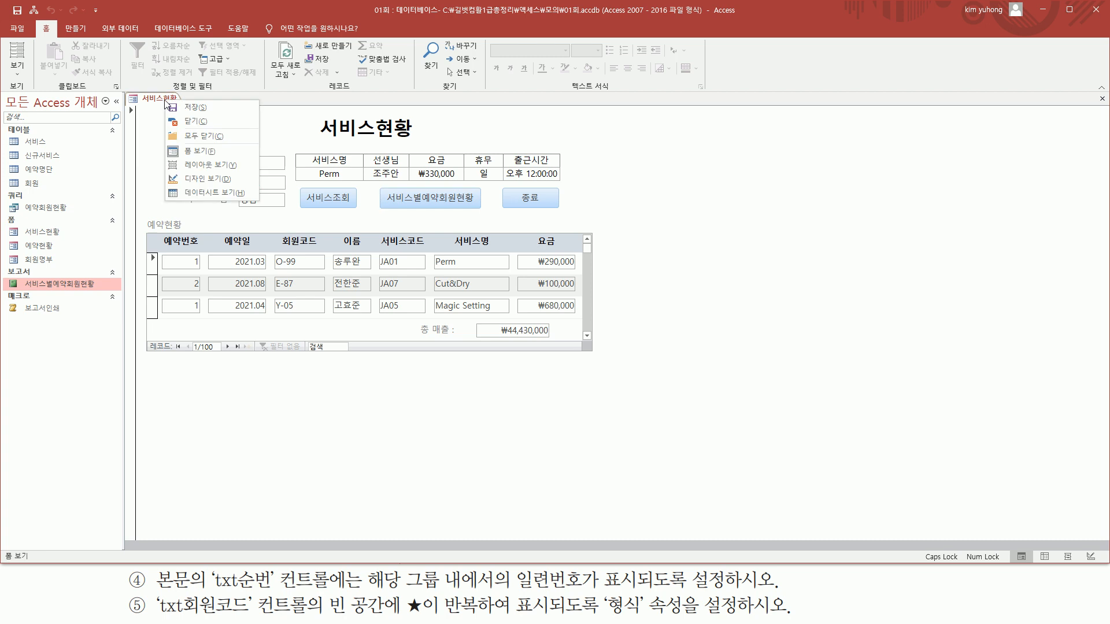
click(191, 123)
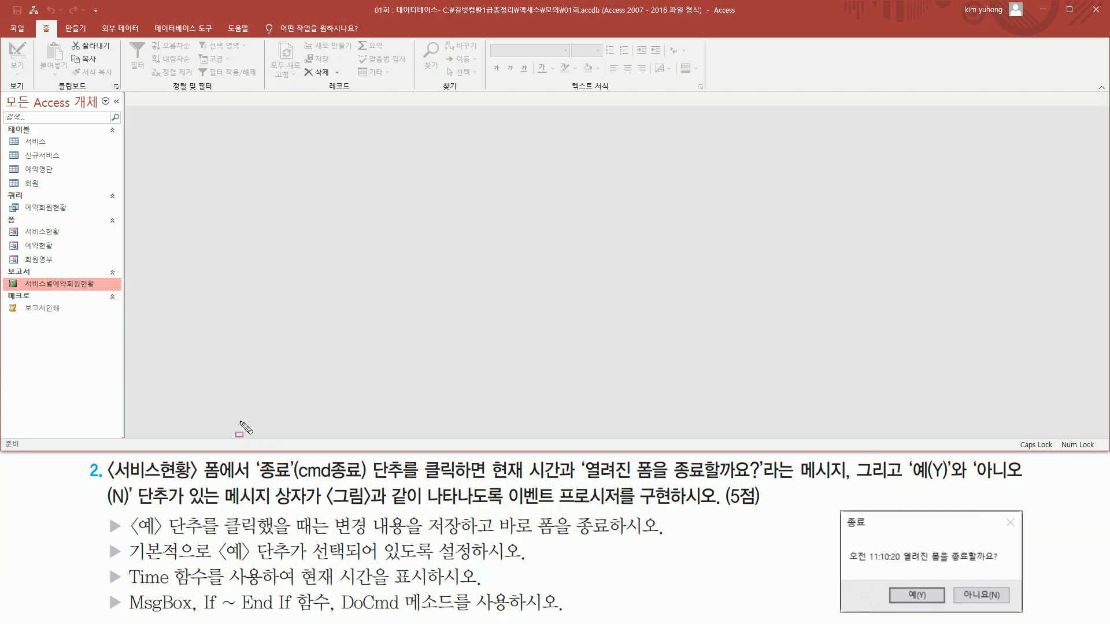
Open the 서비스현황 form in form view and try its 종료 command.
mouse_move(103, 493)
mouse_down()
mouse_move(236, 482)
mouse_move(232, 460)
mouse_up()
drag(15, 226, 71, 240)
key(Escape)
double_click(50, 233)
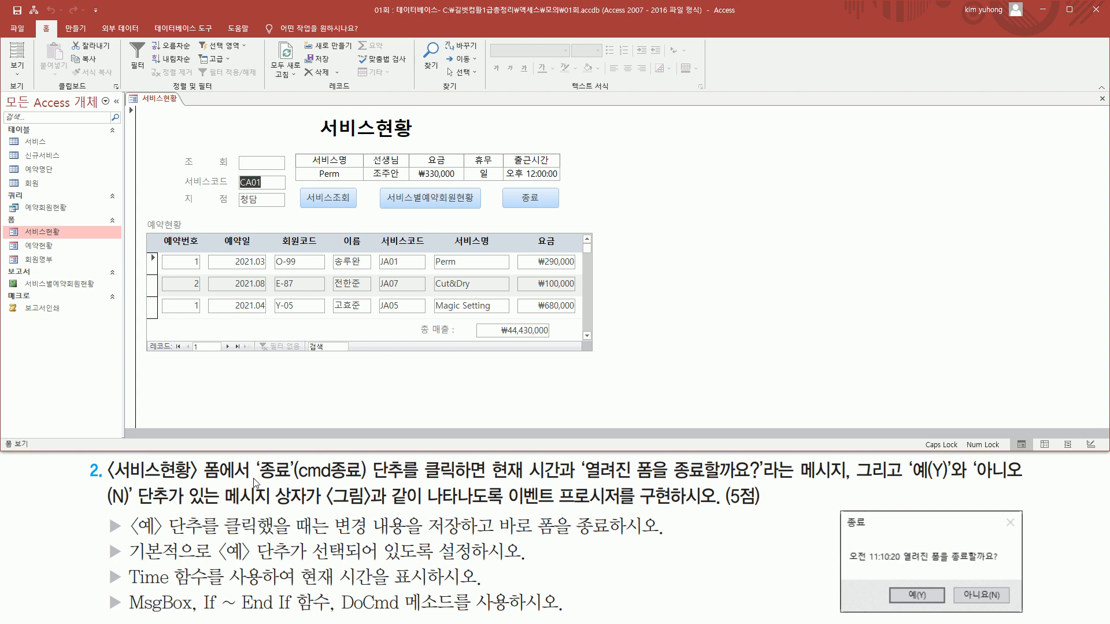
drag(254, 483, 486, 458)
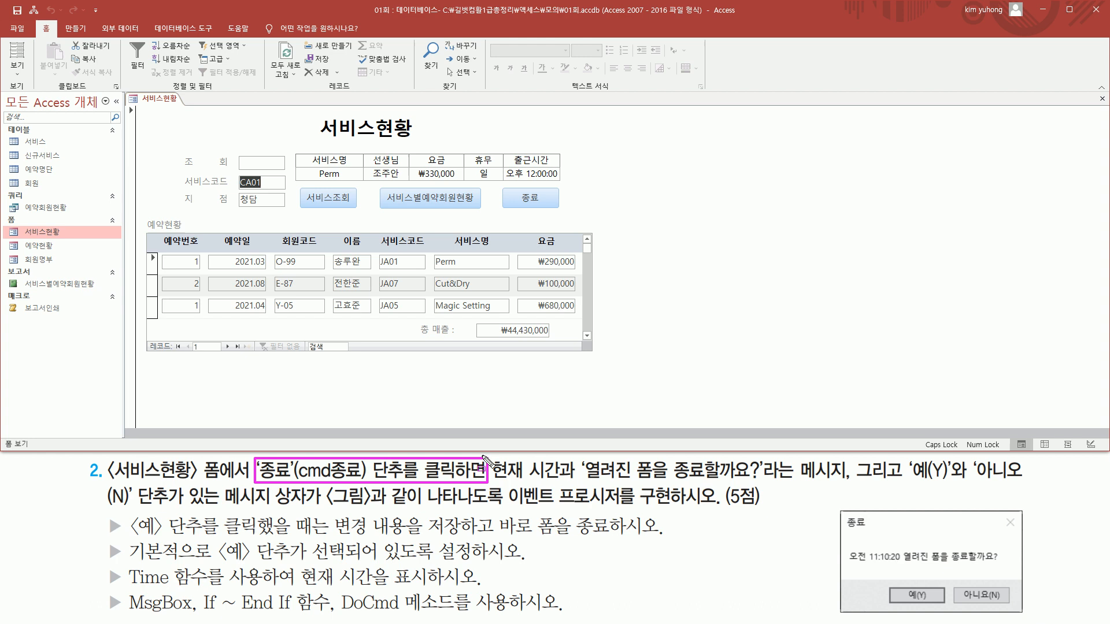
drag(499, 184, 565, 212)
key(Escape)
click(533, 201)
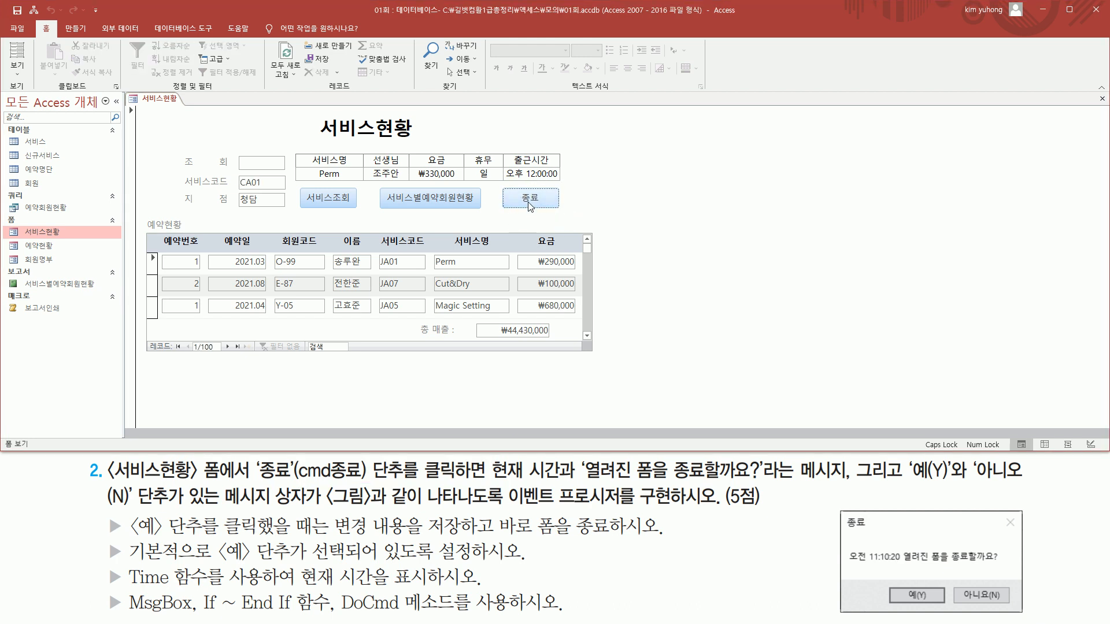
Examine the task's requirements for the 종료 message box: prompt text, Yes/No buttons, default button, saving on close, and required functions.
drag(258, 478, 1016, 481)
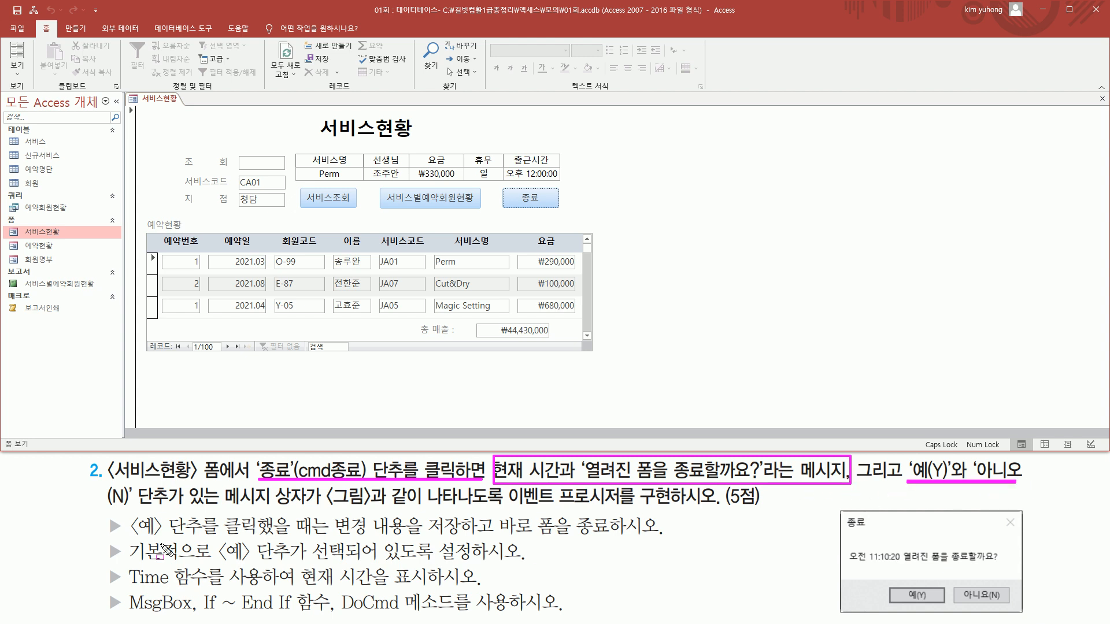
drag(92, 510, 725, 510)
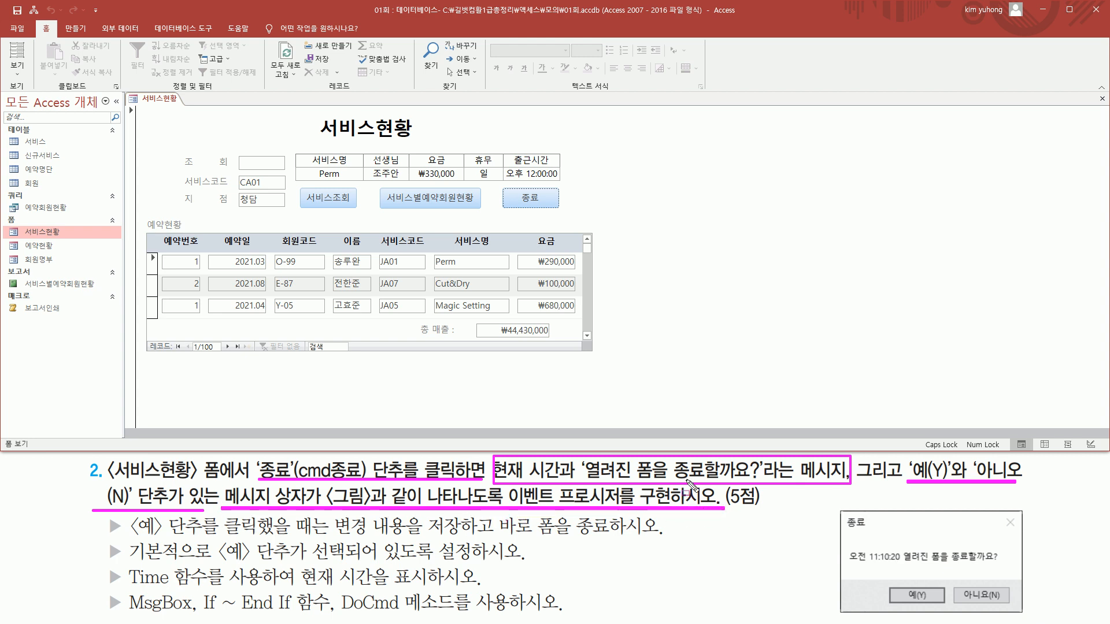
drag(504, 187, 563, 210)
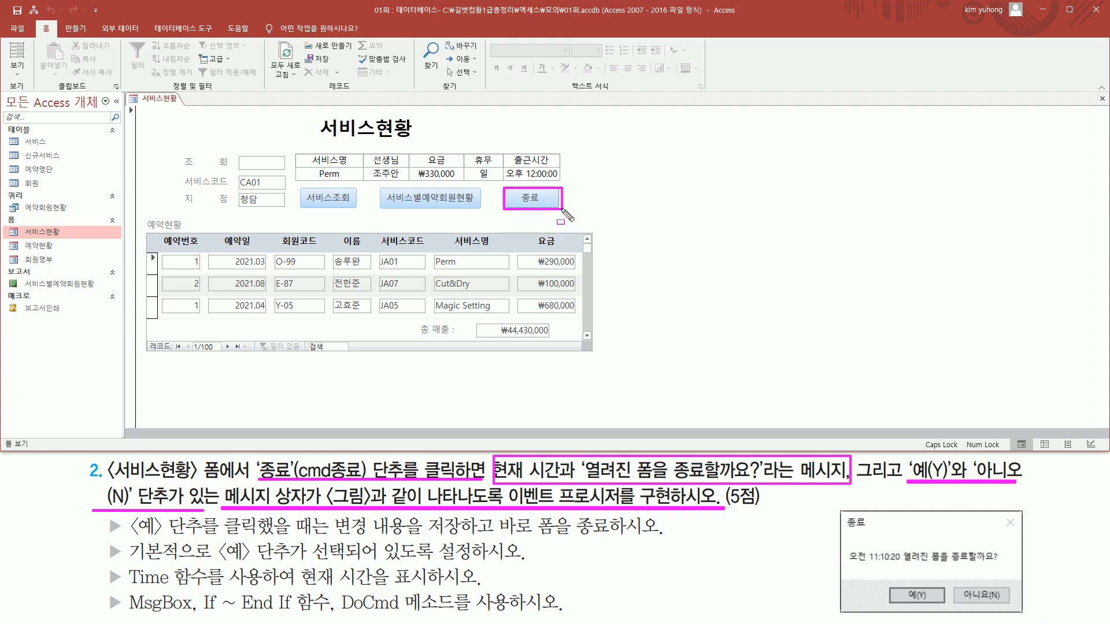
drag(840, 507, 1027, 616)
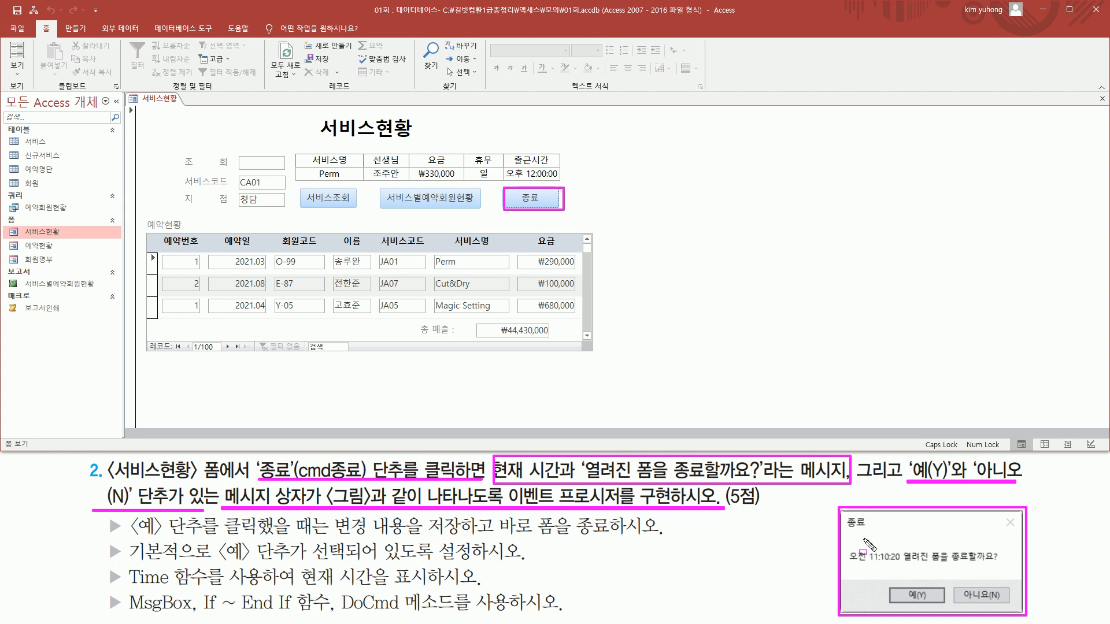
mouse_move(842, 528)
mouse_down()
mouse_move(870, 528)
mouse_move(857, 563)
mouse_move(902, 567)
mouse_up()
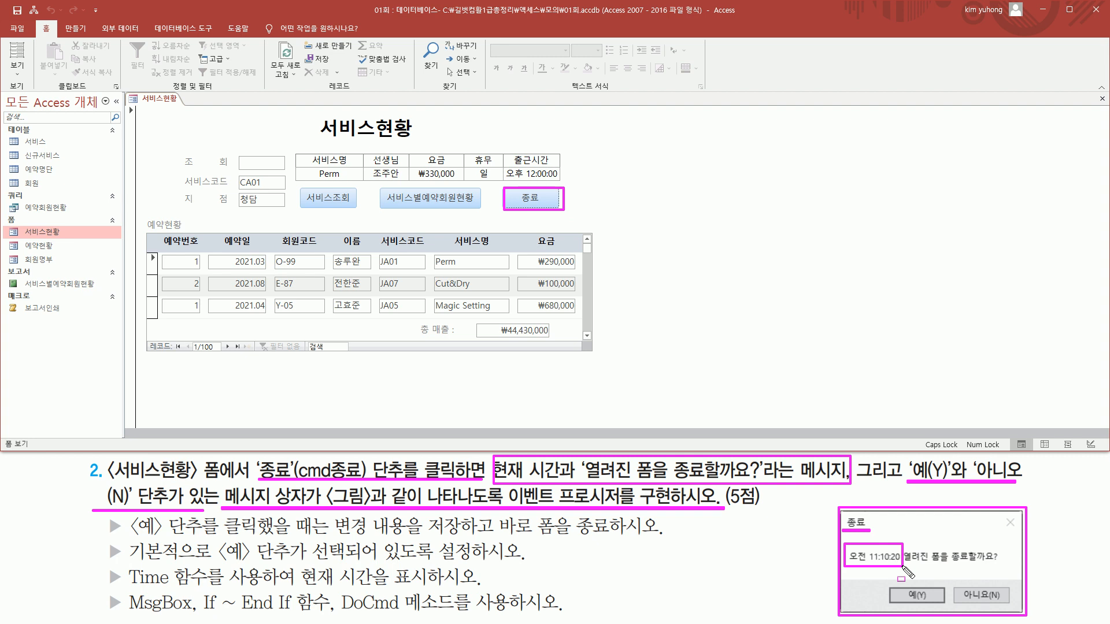
drag(903, 565, 1009, 565)
mouse_move(883, 581)
mouse_down()
mouse_move(897, 596)
mouse_move(1016, 610)
mouse_up()
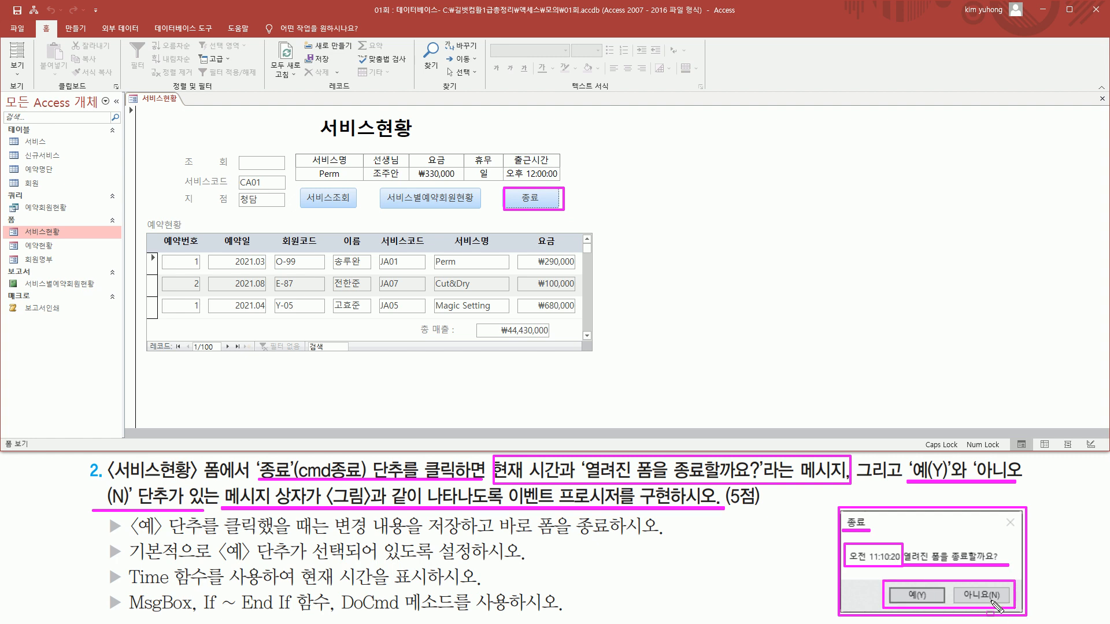
drag(126, 537, 255, 537)
drag(334, 535, 659, 536)
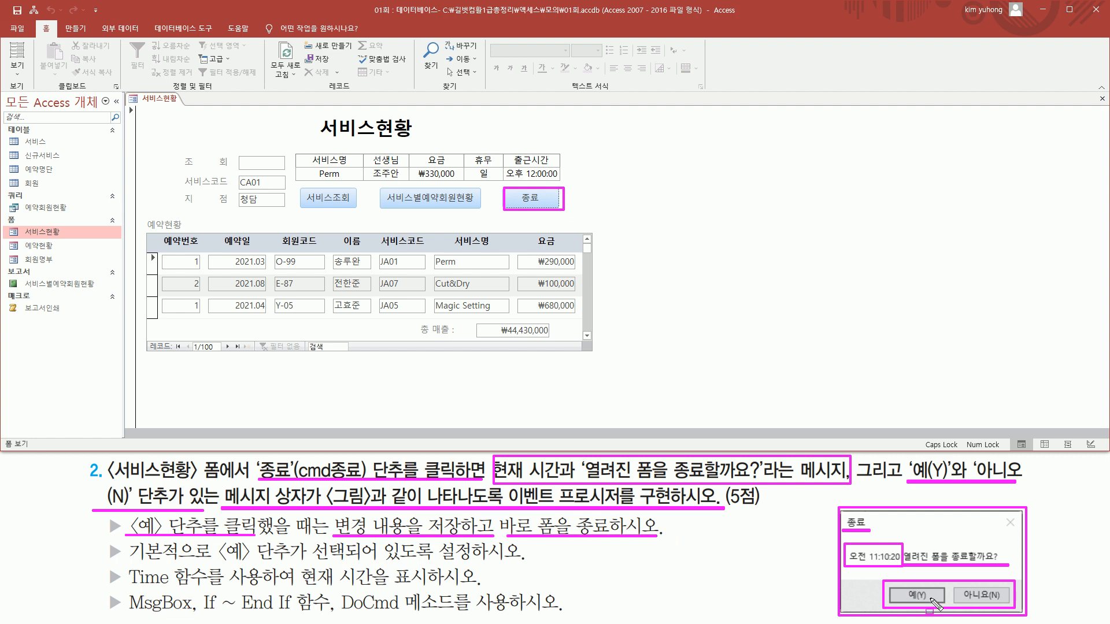
drag(127, 561, 517, 561)
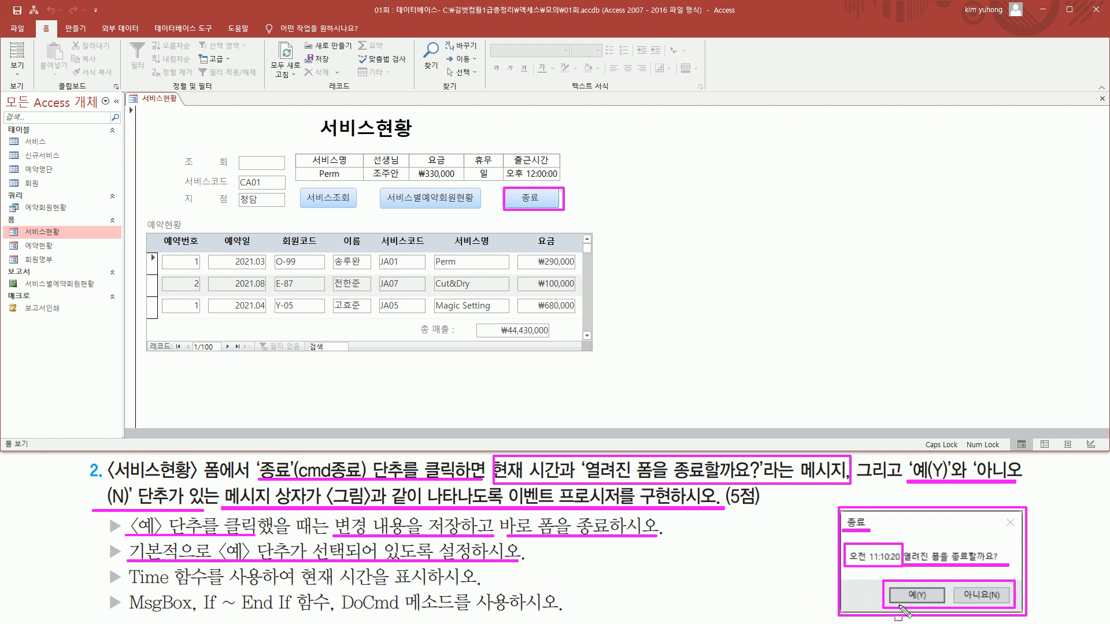
drag(129, 585, 476, 587)
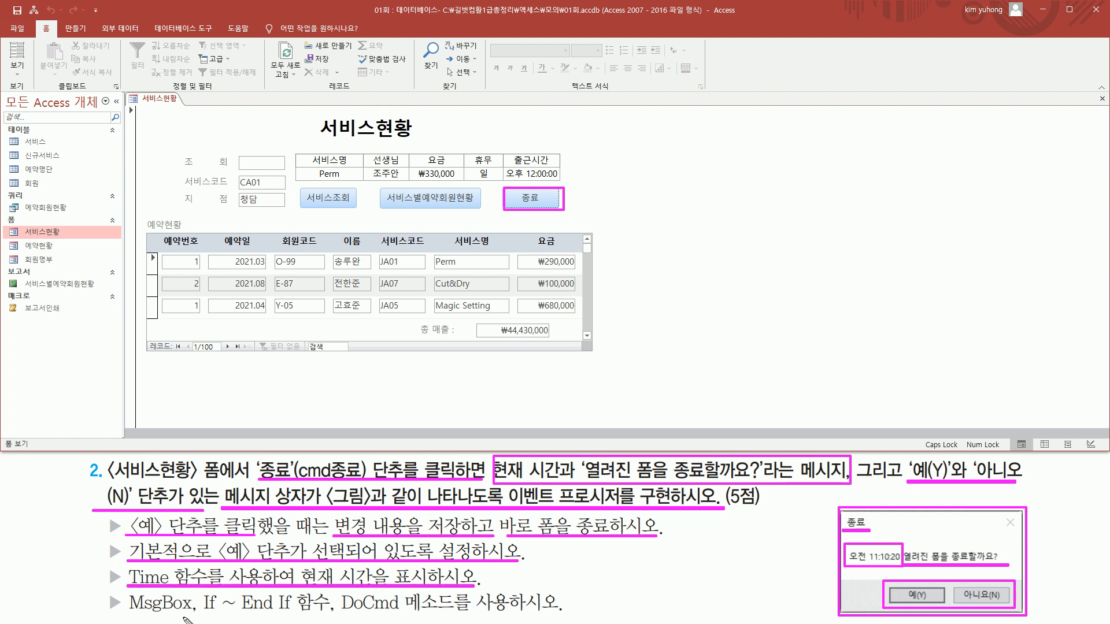
drag(122, 615, 587, 617)
key(Escape)
Switch the 서비스현황 form to design view and select the cmd종료 command button.
right_click(159, 105)
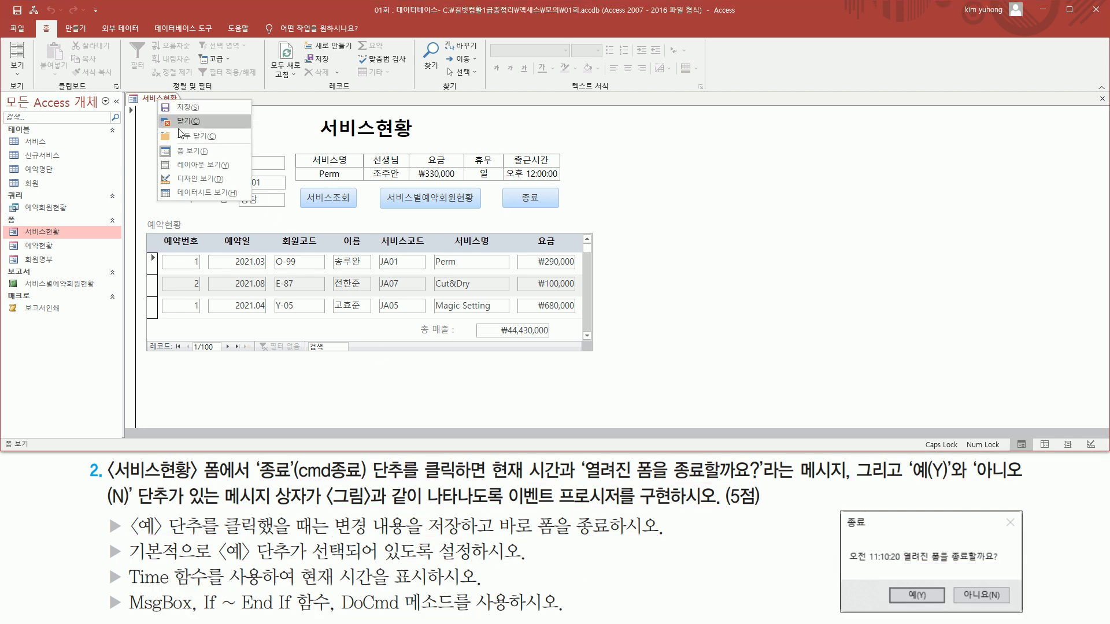
click(213, 179)
click(547, 227)
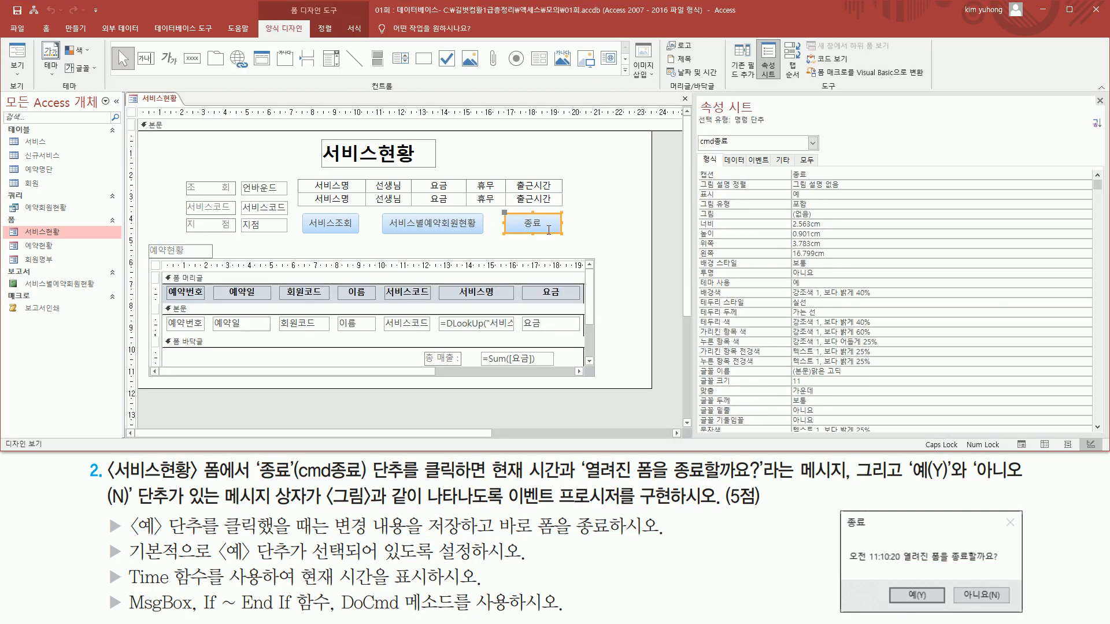
mouse_move(502, 213)
mouse_down()
mouse_move(571, 245)
mouse_move(566, 234)
mouse_up()
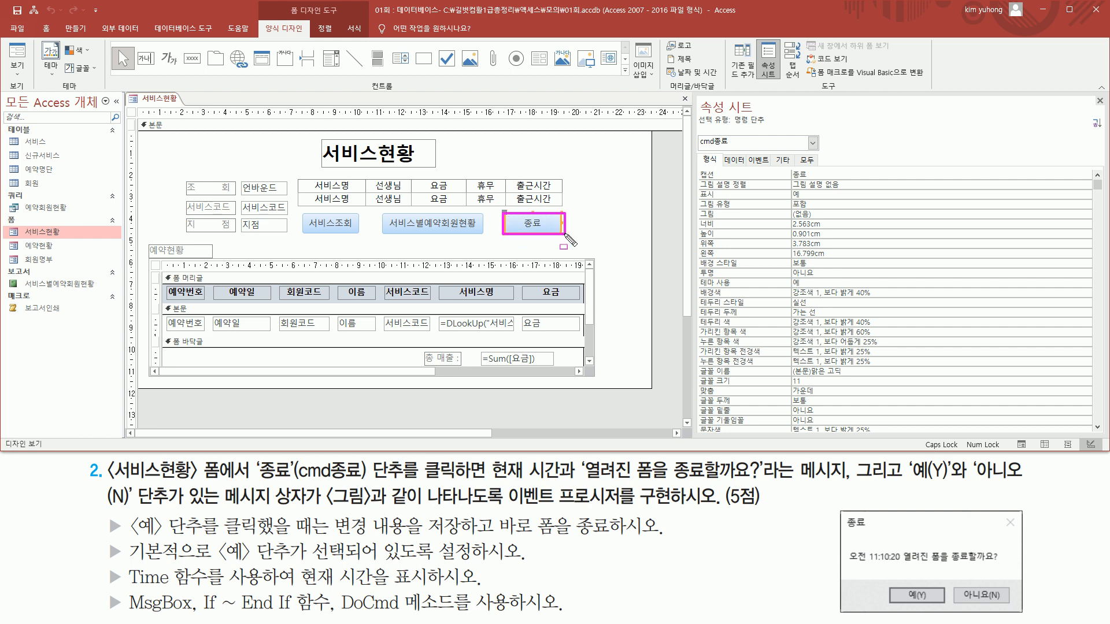
key(Escape)
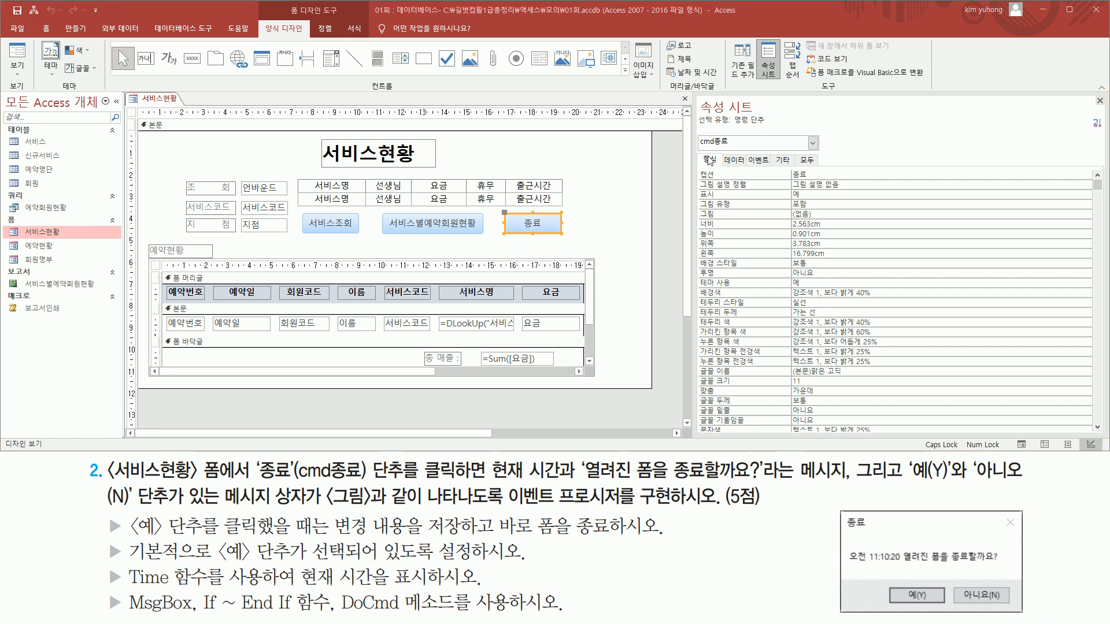
drag(695, 96, 759, 115)
drag(744, 153, 772, 171)
key(Escape)
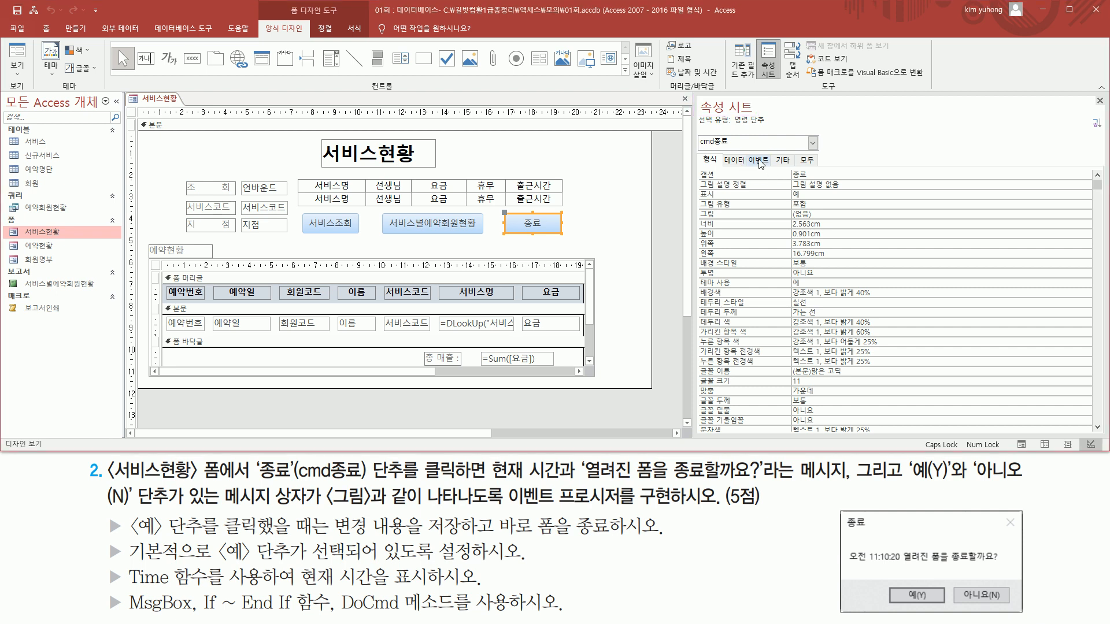
Create an On Click event procedure for cmd종료 with the code builder (코드 작성기).
click(759, 160)
click(819, 178)
drag(690, 166, 764, 180)
drag(503, 212, 567, 236)
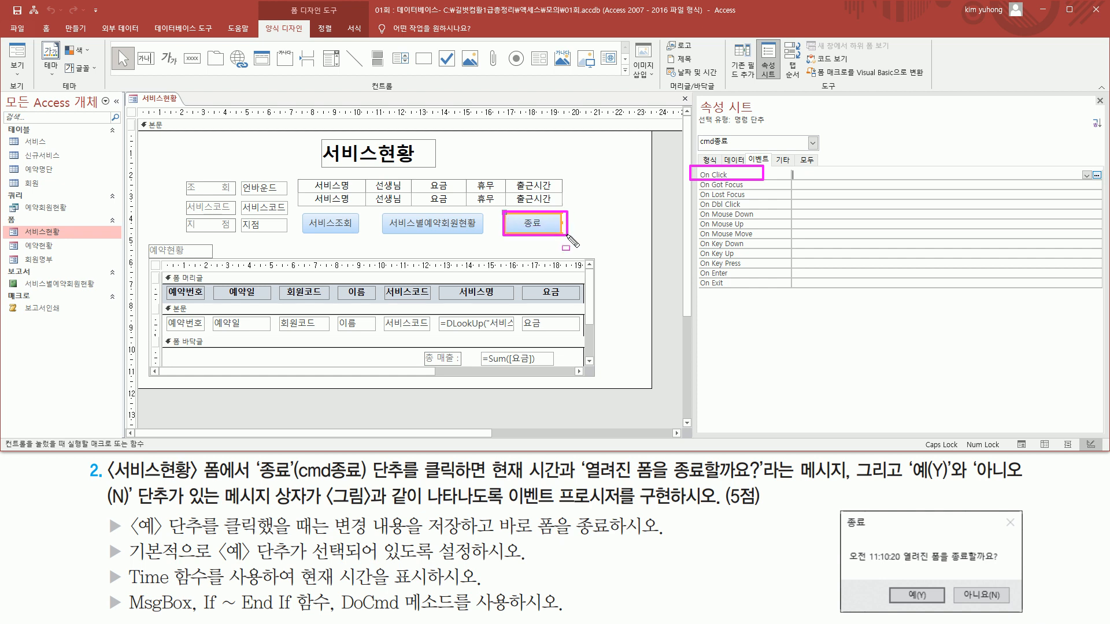
key(Escape)
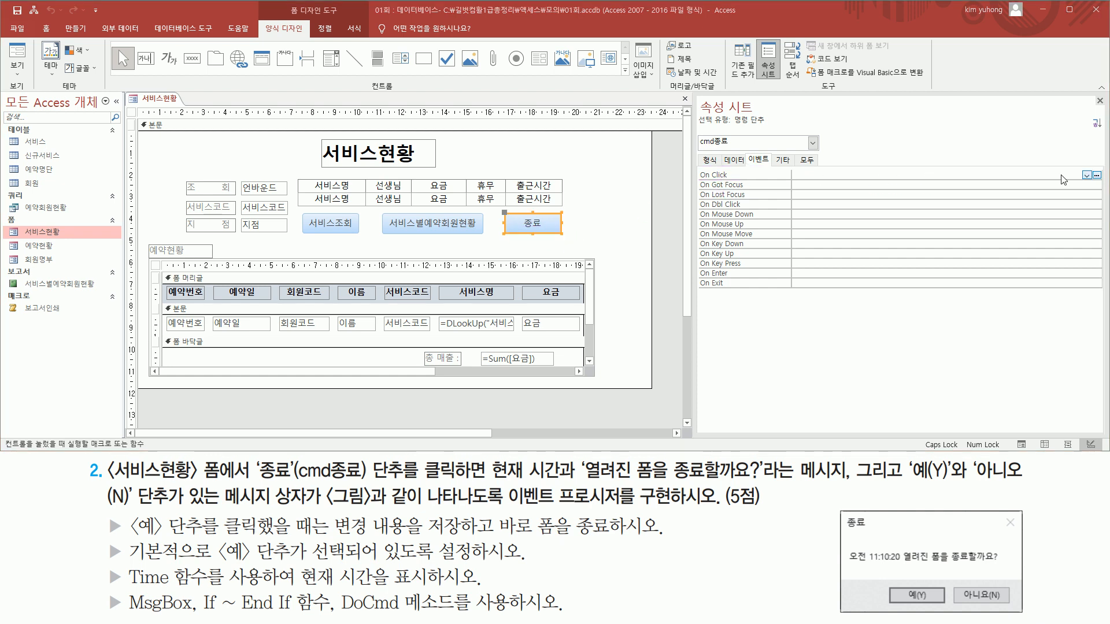
click(1096, 177)
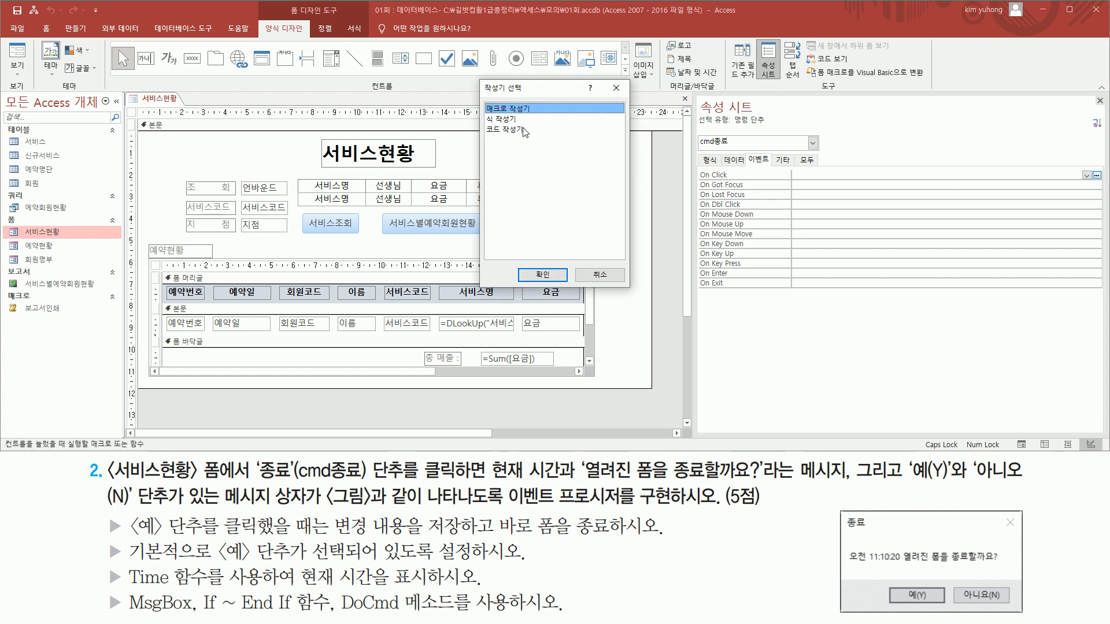
click(514, 130)
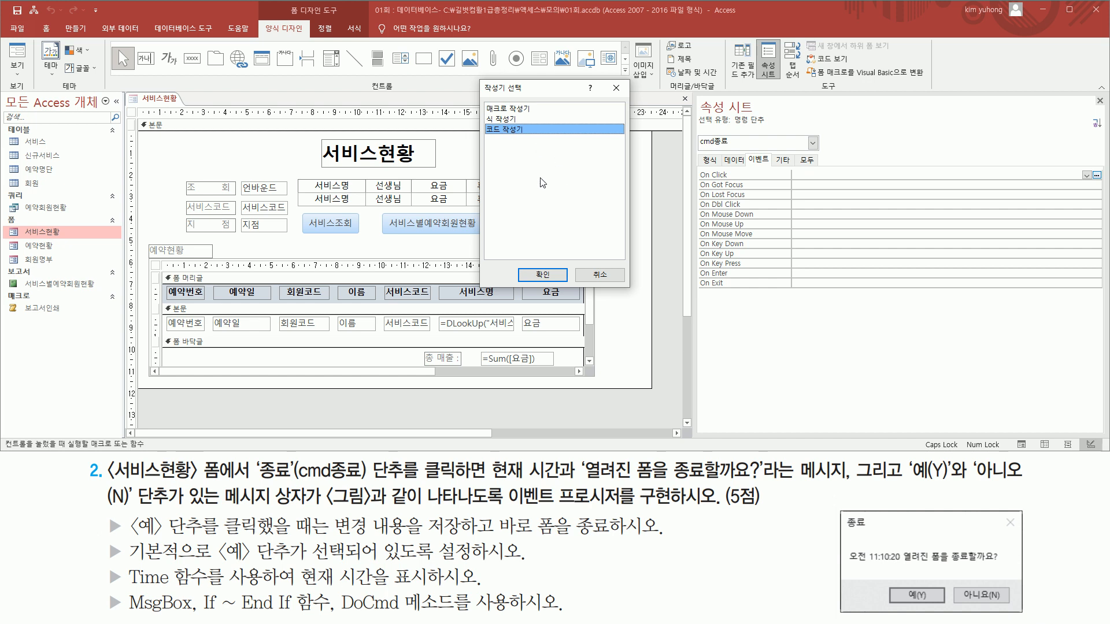
click(543, 276)
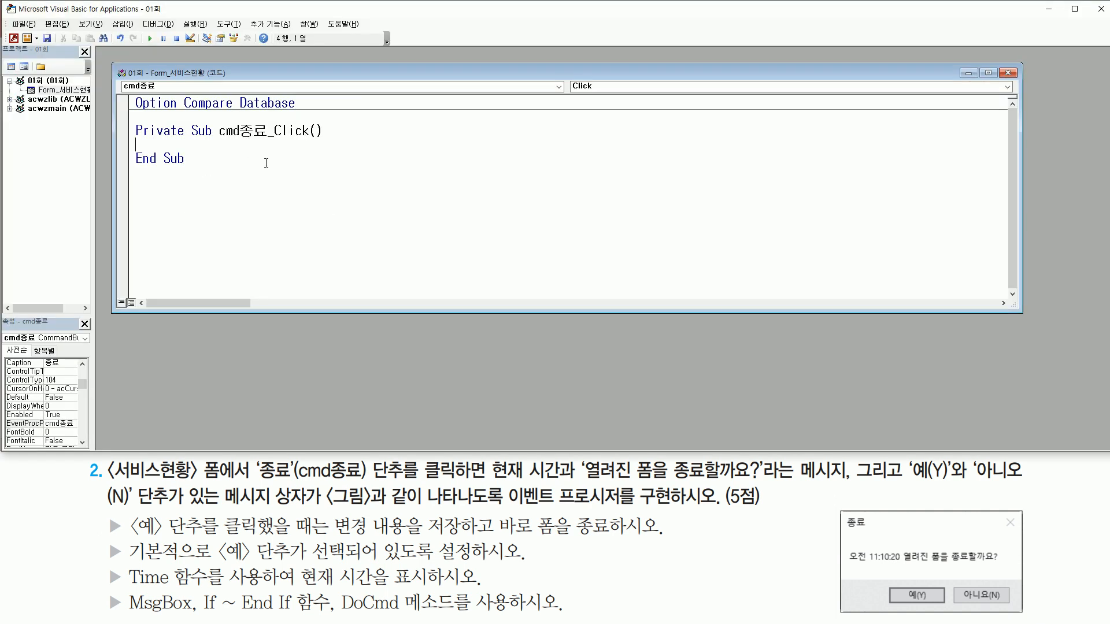
drag(218, 141, 320, 140)
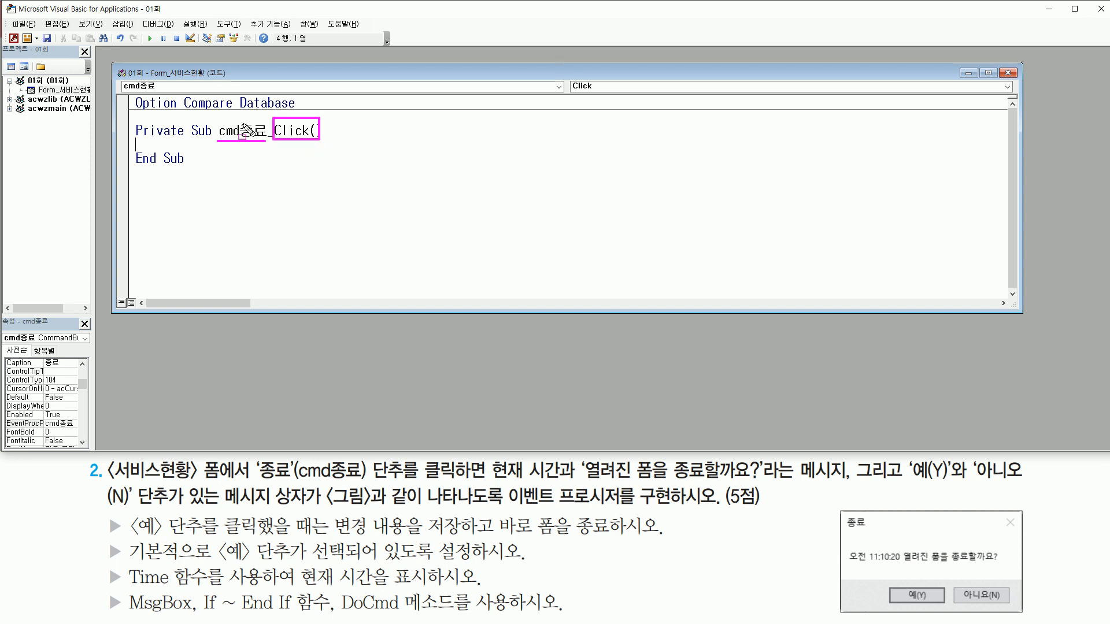
key(Escape)
Add blank lines and the statement aa = MsgBox inside the cmd종료_Click procedure.
click(148, 144)
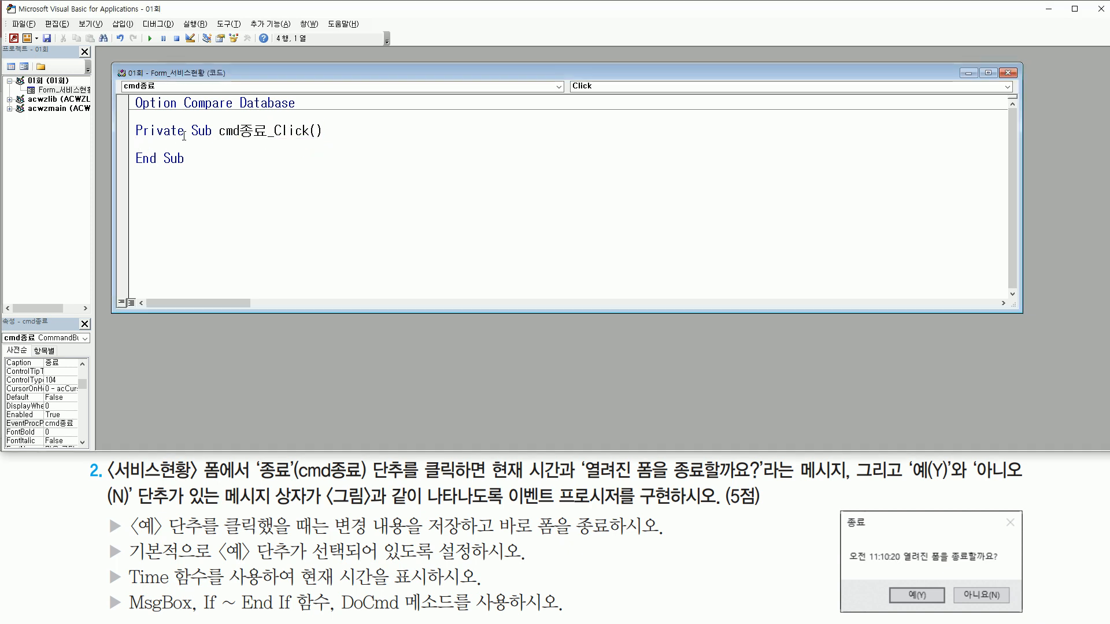
key(Return)
key(Return)
key(Return)
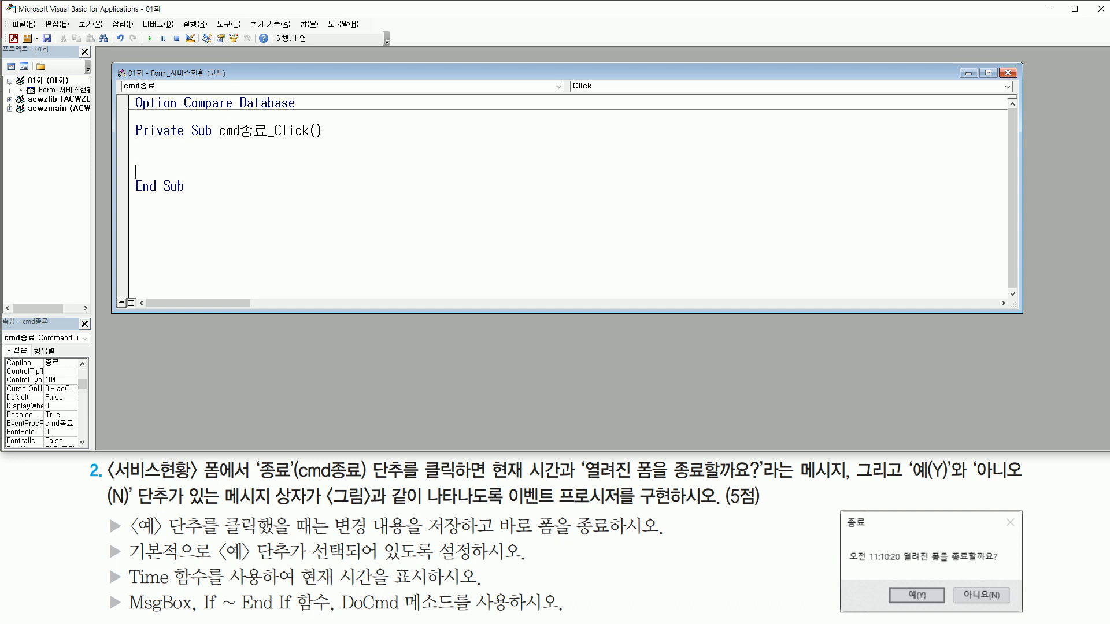
key(Return)
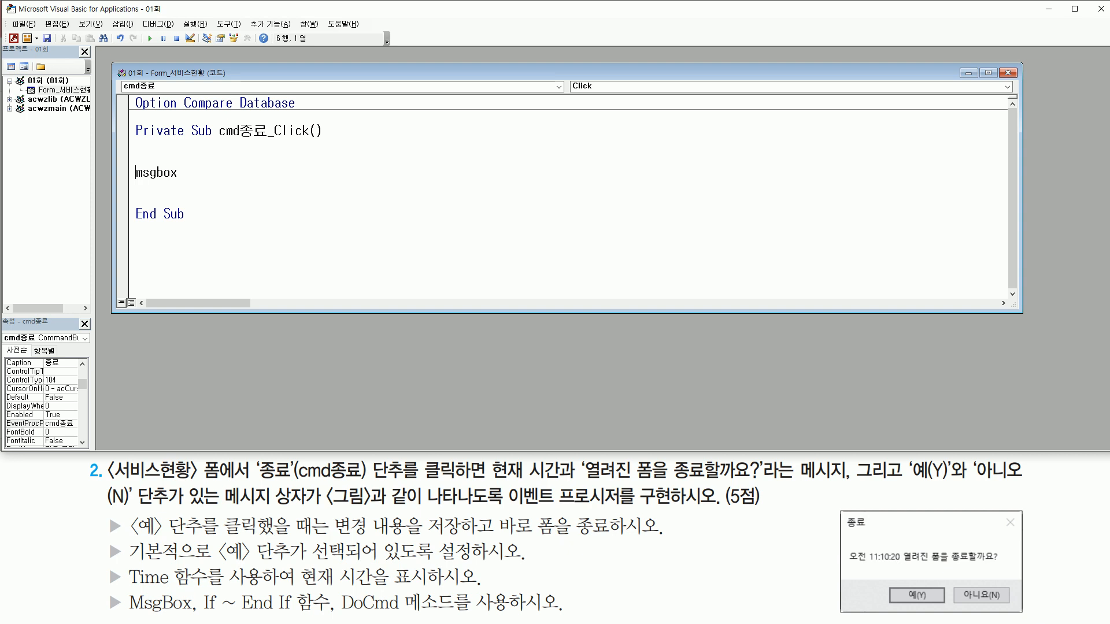
text(aa =)
key(BackSpace)
key(BackSpace)
Declare the variable above the MsgBox line with Dim aa, leaving a blank line between them.
text(dim a)
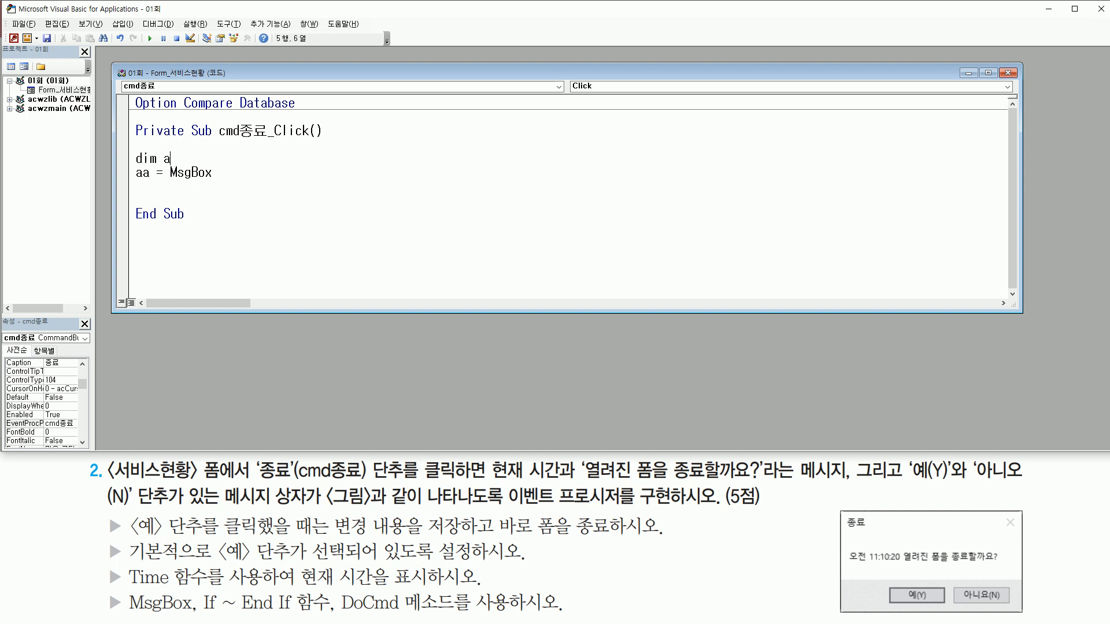
text(a)
key(Return)
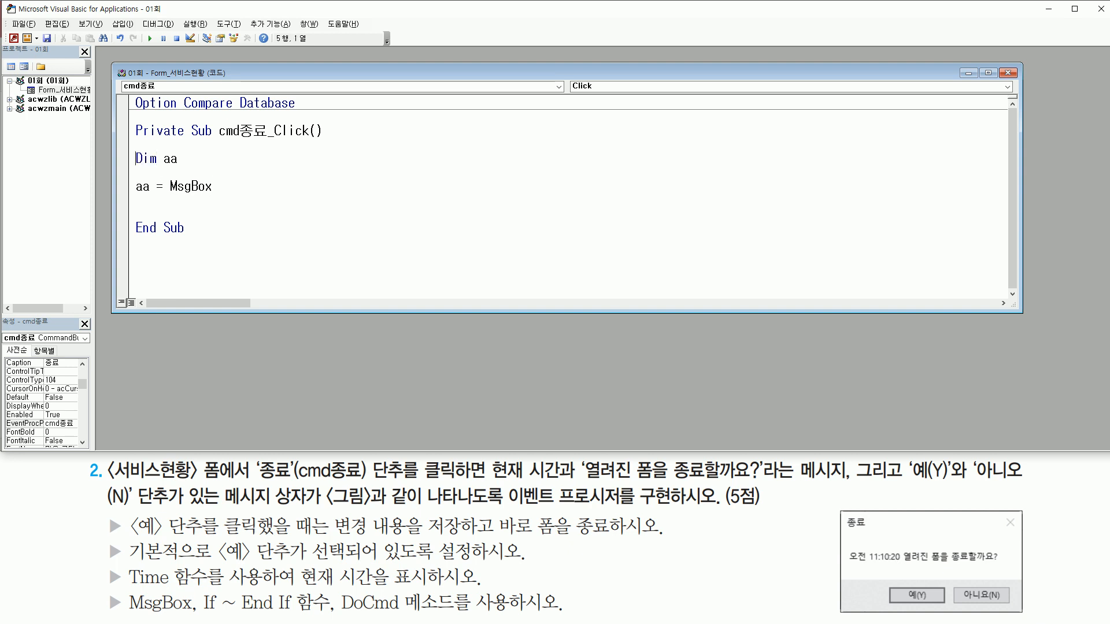
Open the argument list of the MsgBox call and enter the time function as the start of its prompt.
key(shift+End)
key(Down)
key(shift+End)
key(shift+Left)
key(shift+Home)
key(End)
text(()
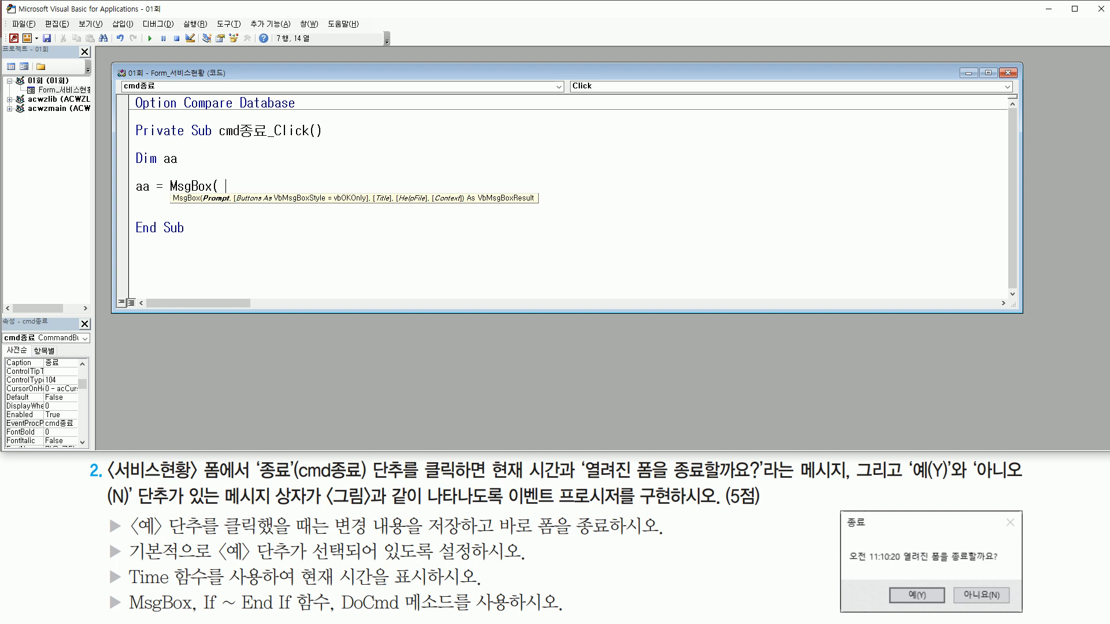
text( ㅅ)
key(BackSpace)
key(Hangul)
text(time)
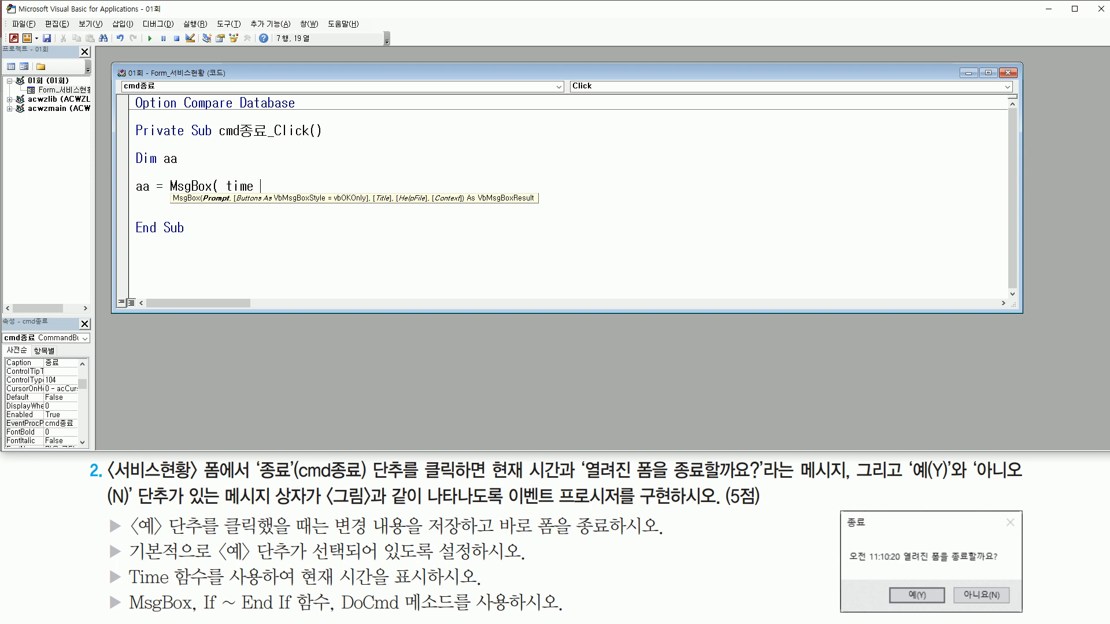
Append the text " 열려진 폼을 종료할까요?" to time with & in the MsgBox prompt, and end the argument.
text( &)
drag(905, 565, 1004, 566)
drag(902, 548, 902, 559)
key(Escape)
text(열려진 폼을)
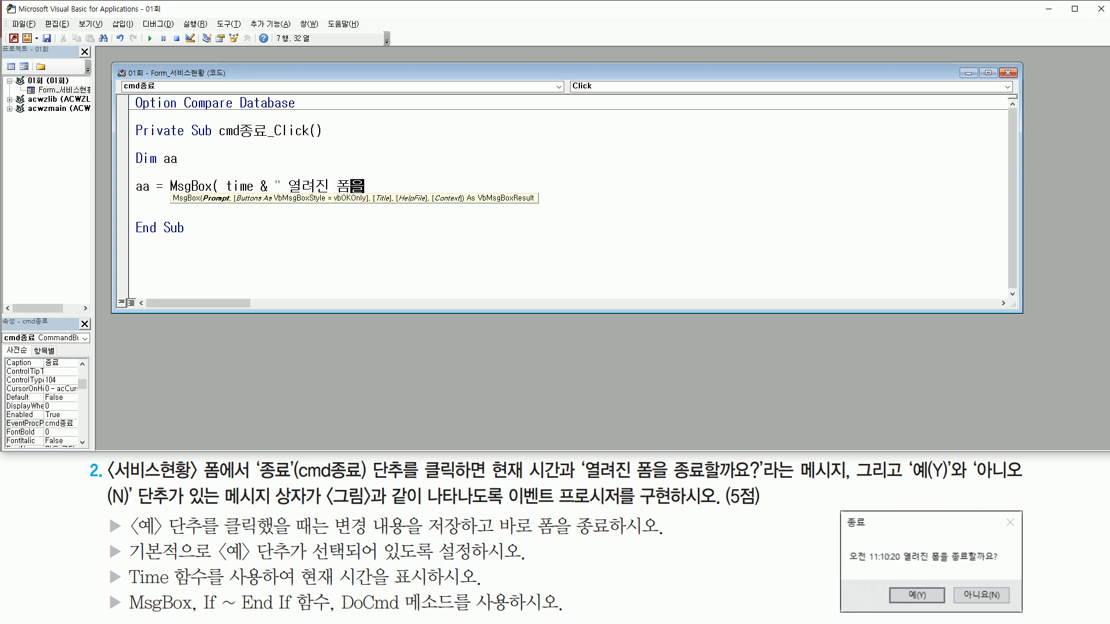
text( 종ㄹ료할까요?)
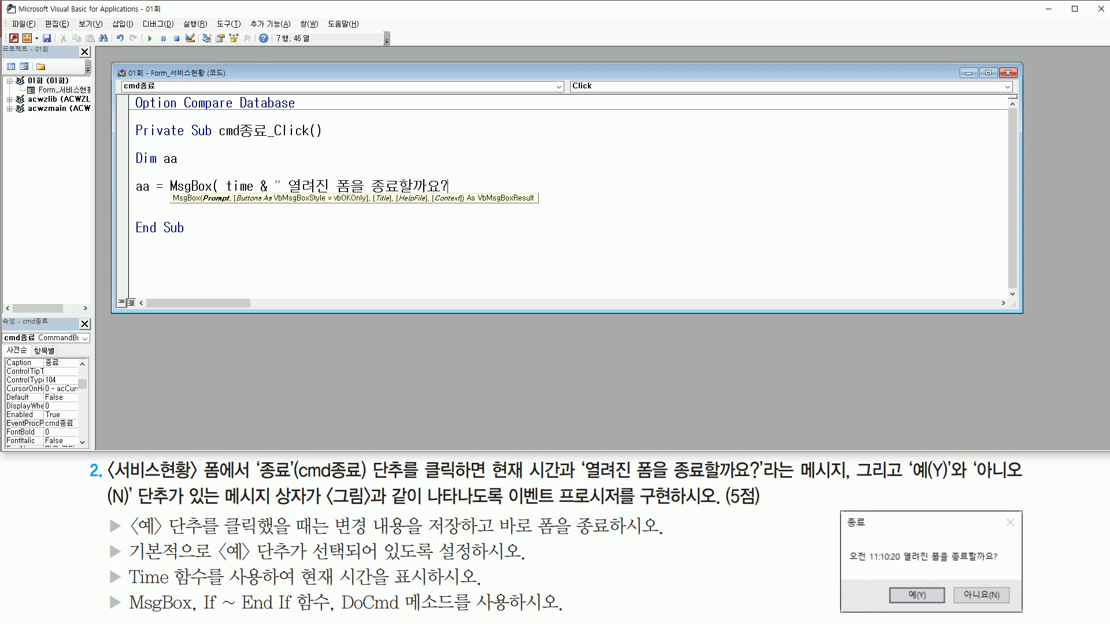
text(" ,)
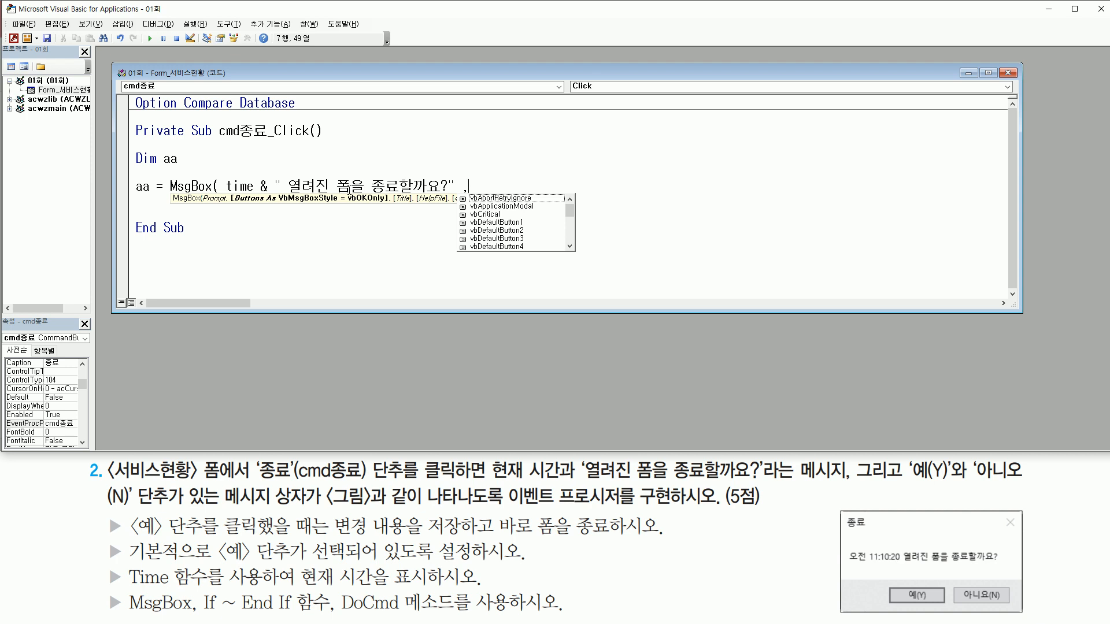
Set the Buttons argument of the MsgBox call to vbYesNo + vbDefaultButton1.
text(v)
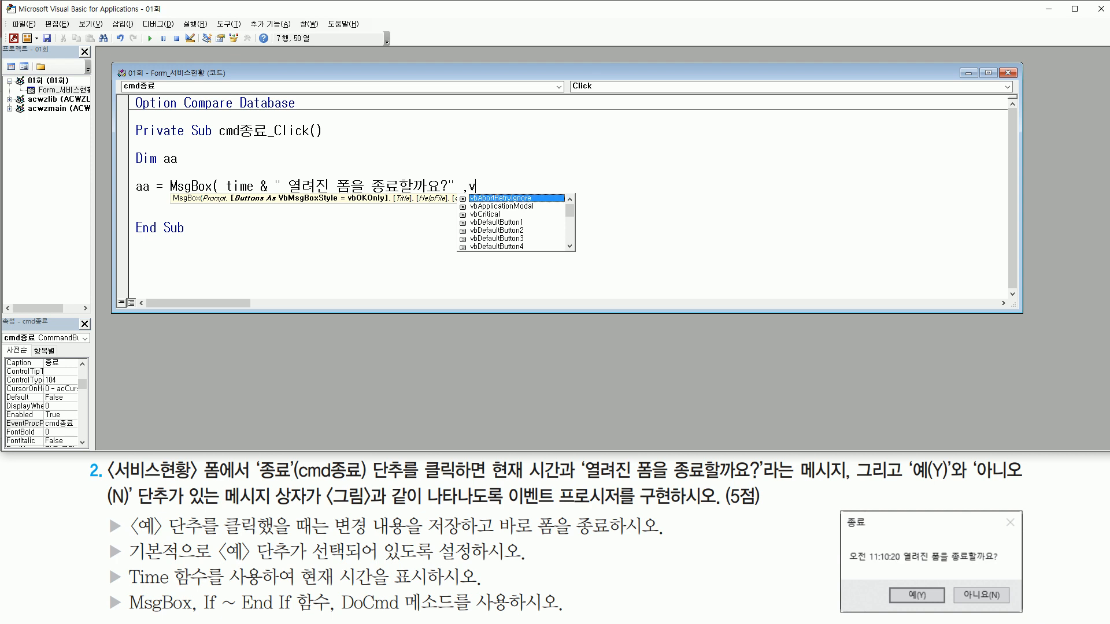
text(bYesNo)
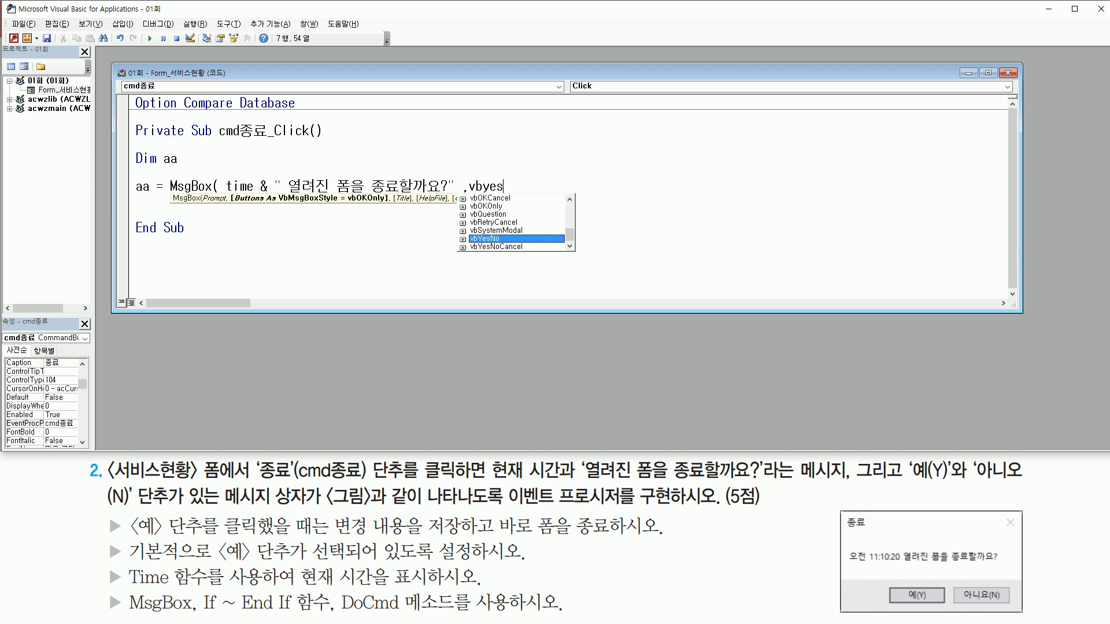
key(Tab)
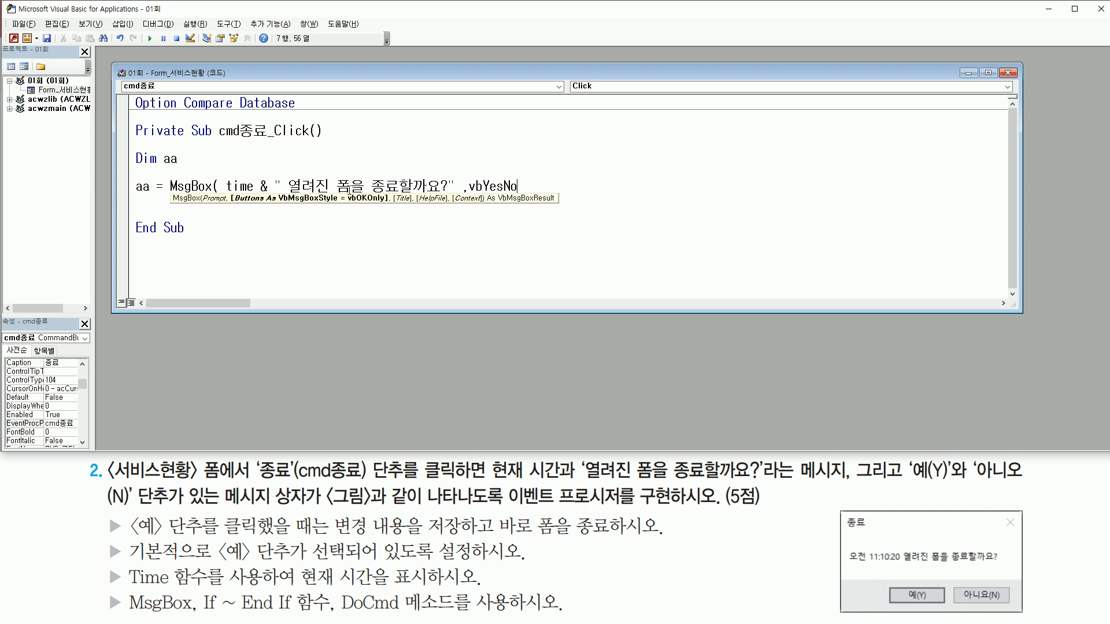
text(+)
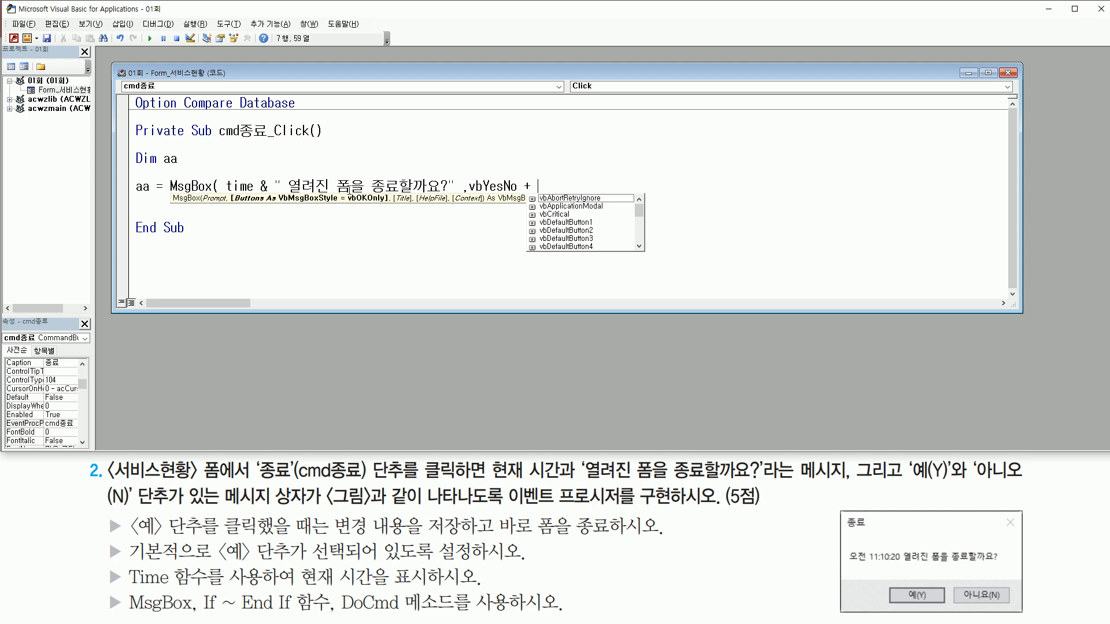
key(Down)
key(Down)
key(Down)
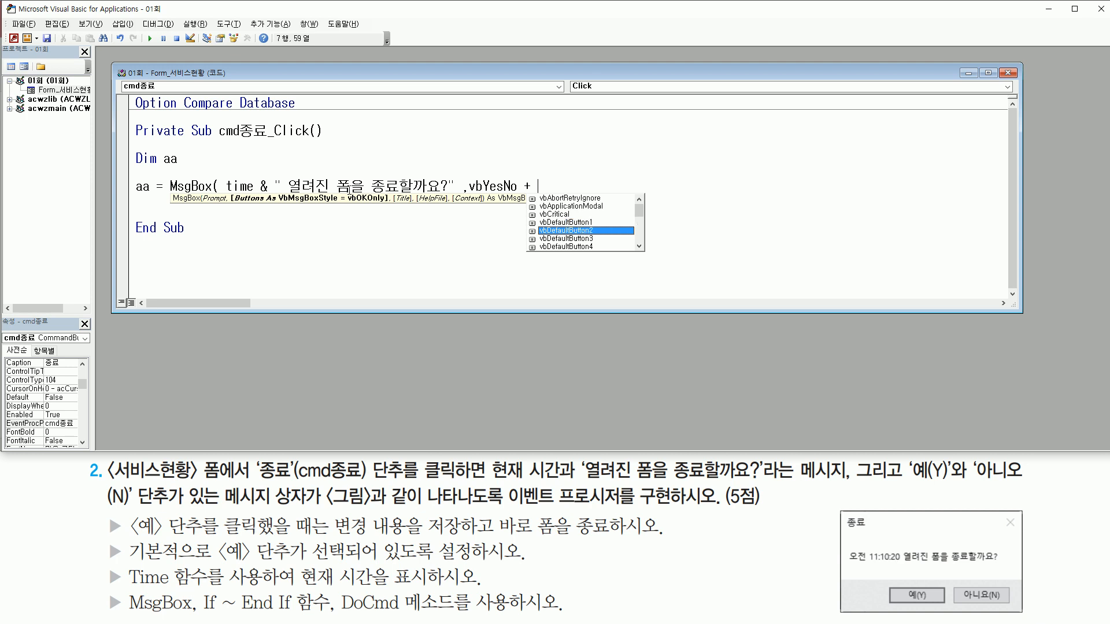
key(Down)
key(Up)
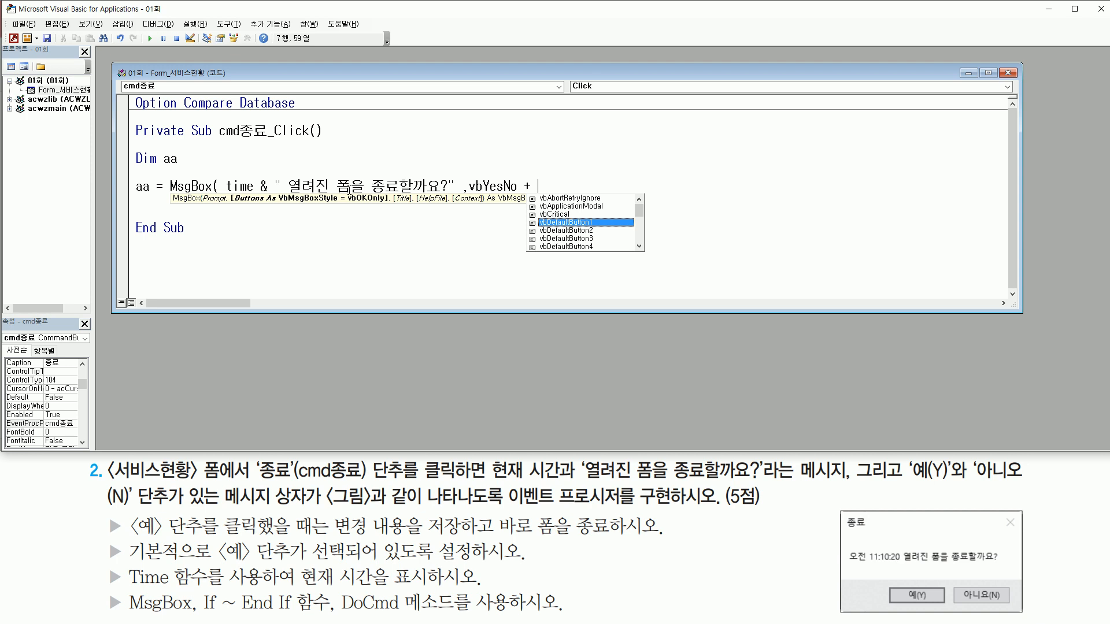
key(Tab)
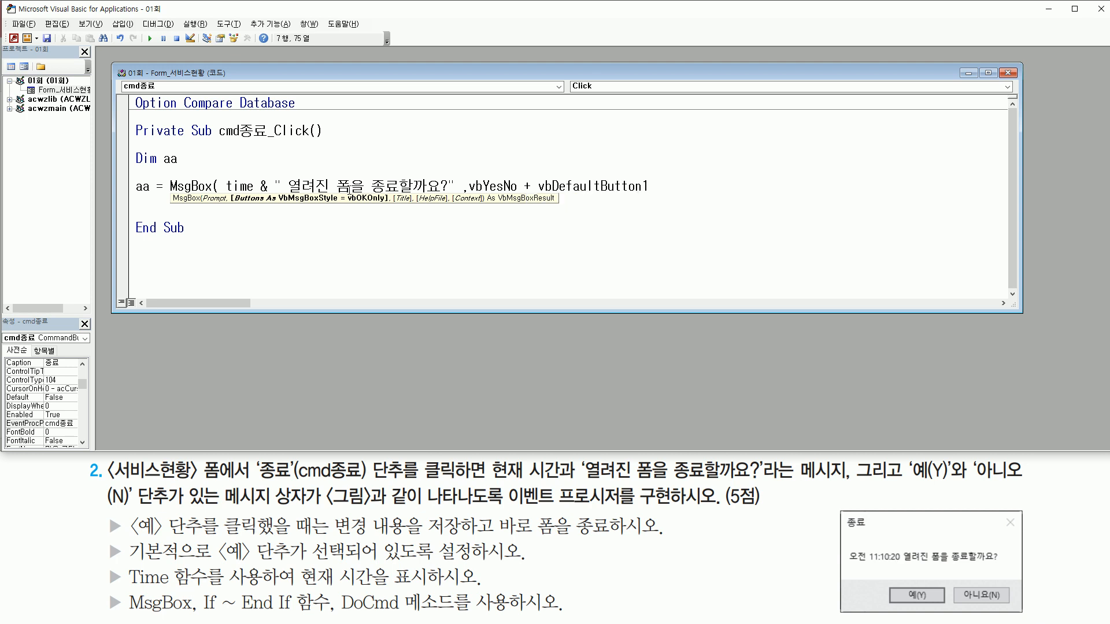
Add "종료" as the message box title and complete the MsgBox statement.
text(,)
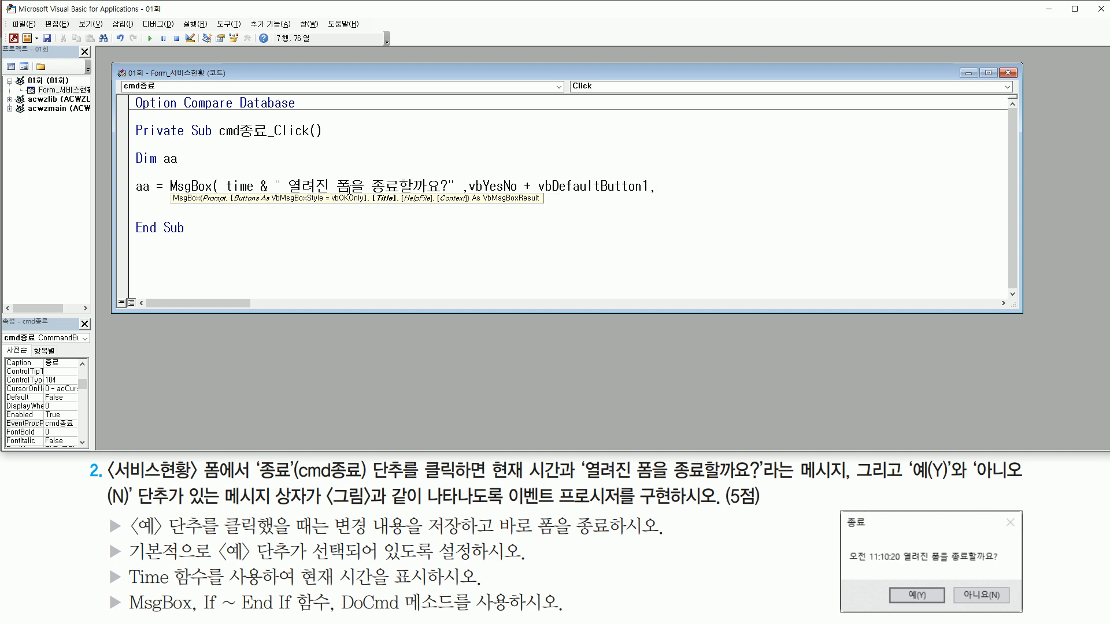
text( "종료" ))
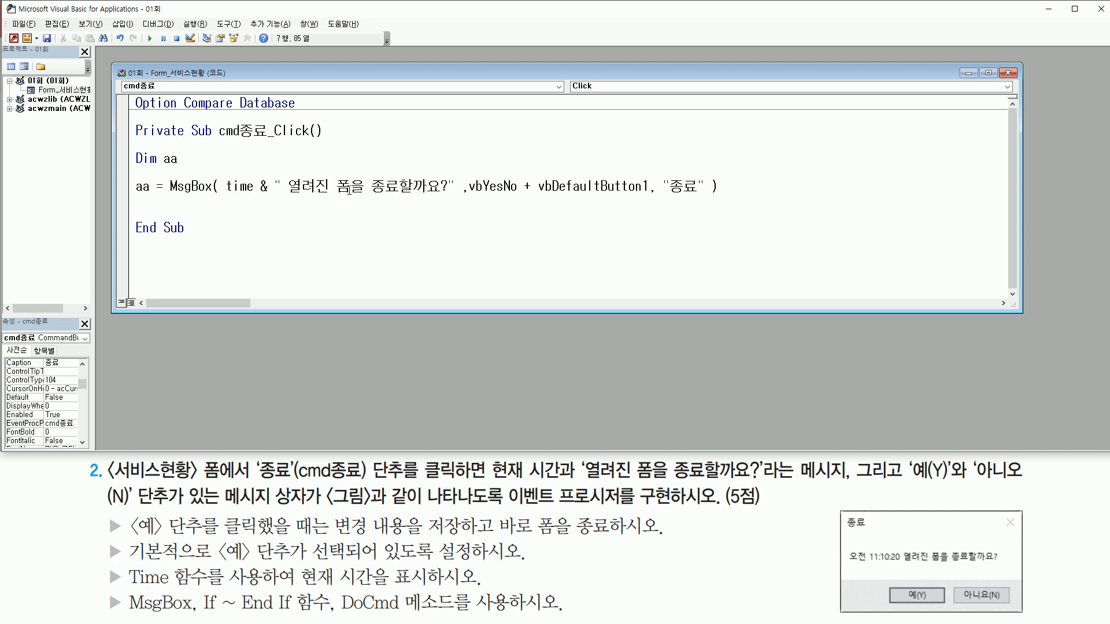
key(Return)
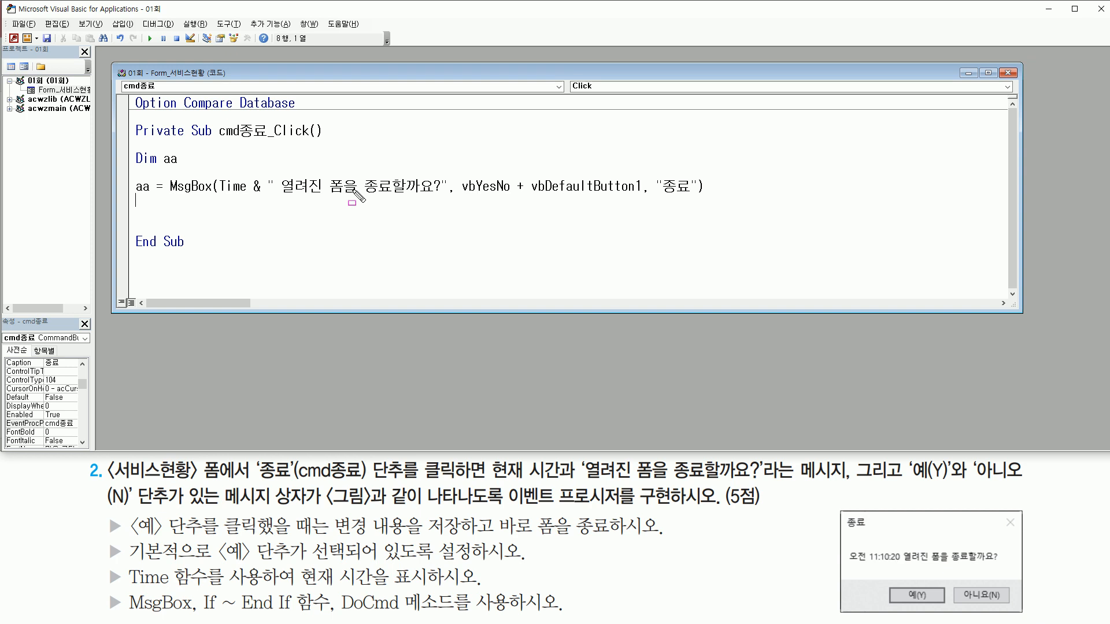
drag(839, 508, 1022, 617)
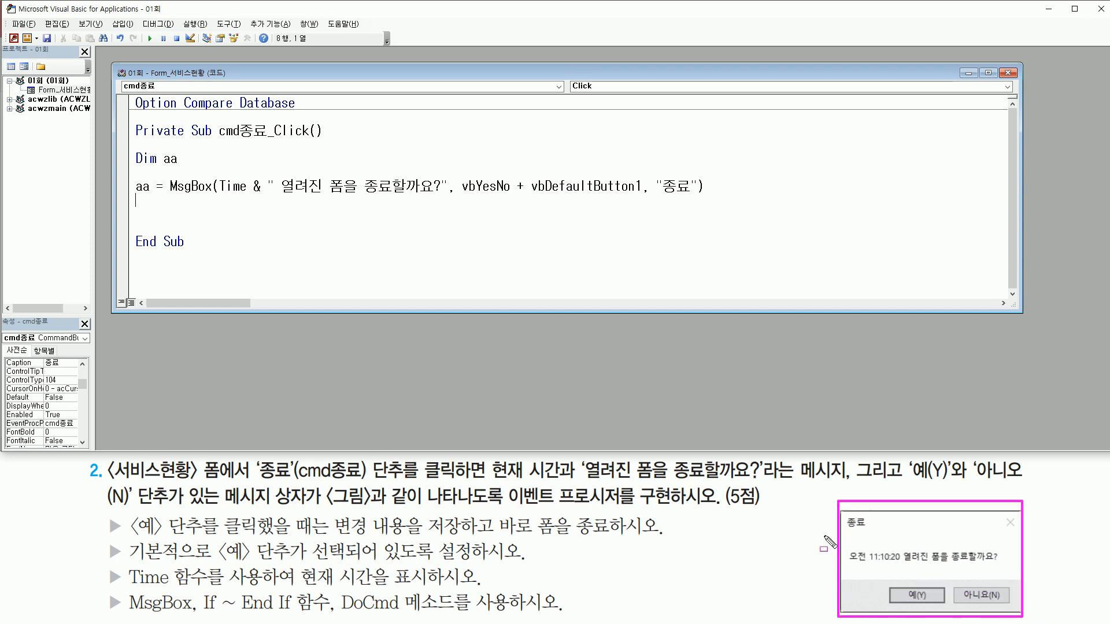
drag(854, 527, 1006, 560)
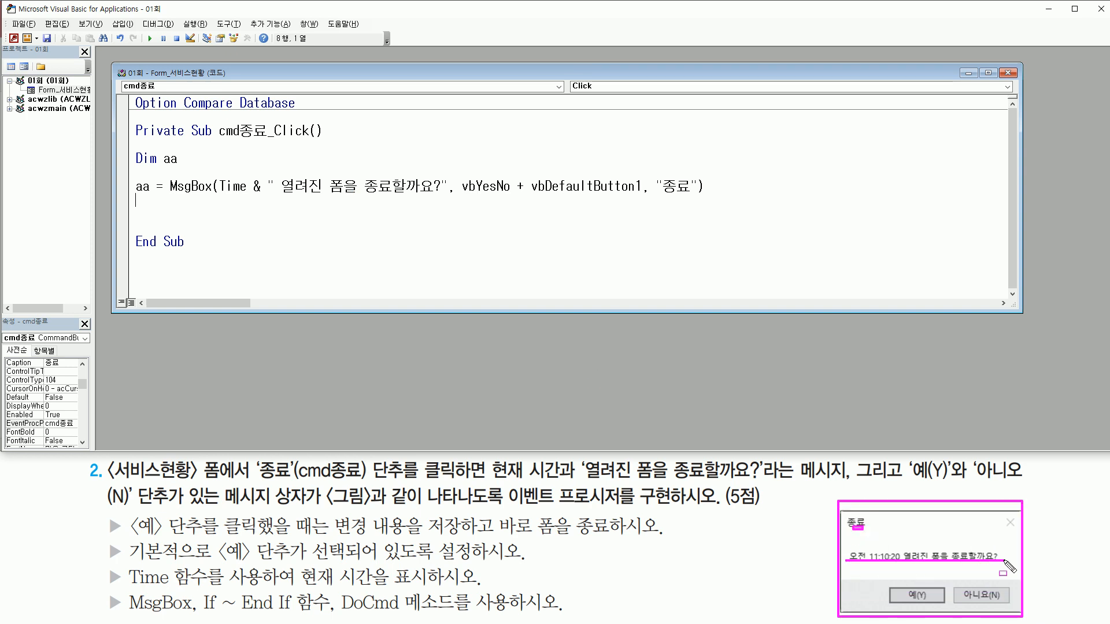
drag(893, 591, 1015, 610)
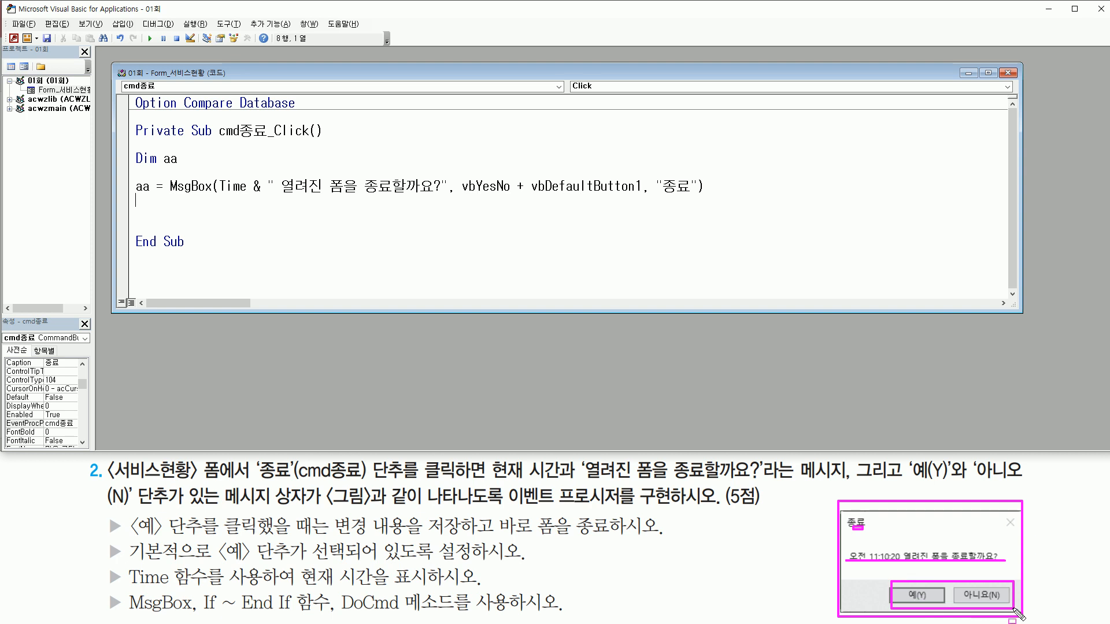
drag(899, 585, 944, 606)
drag(517, 195, 642, 194)
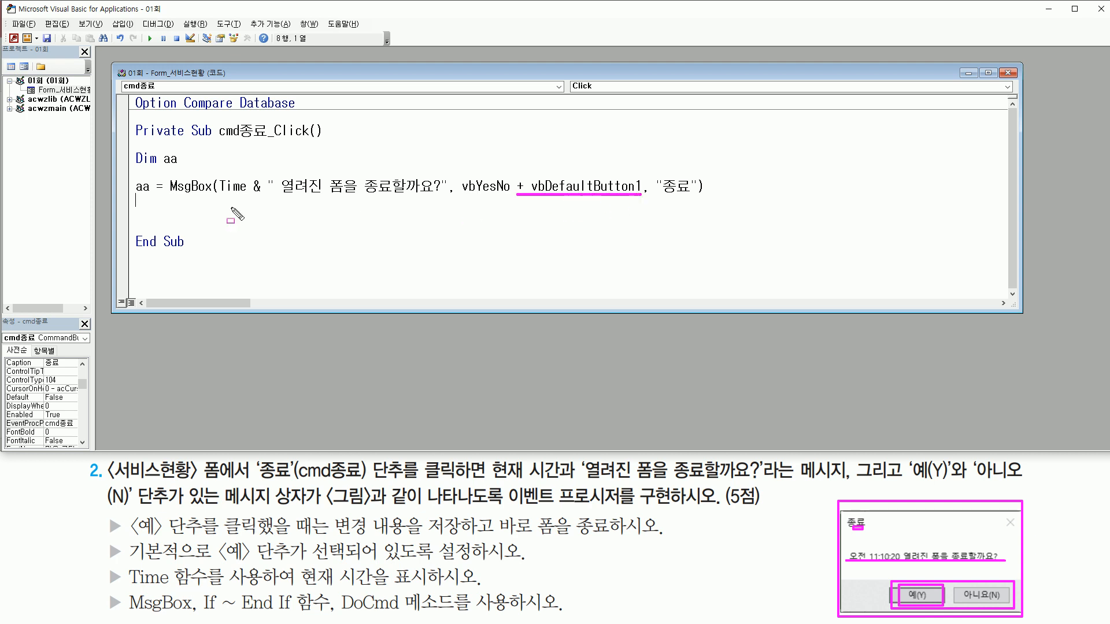
key(e)
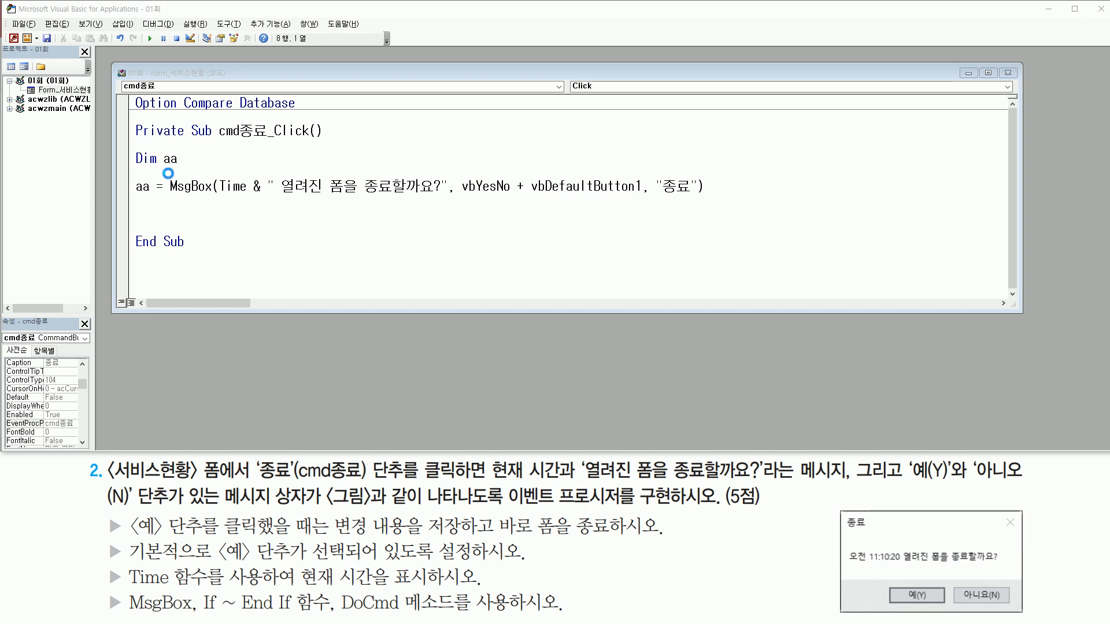
drag(168, 174, 715, 196)
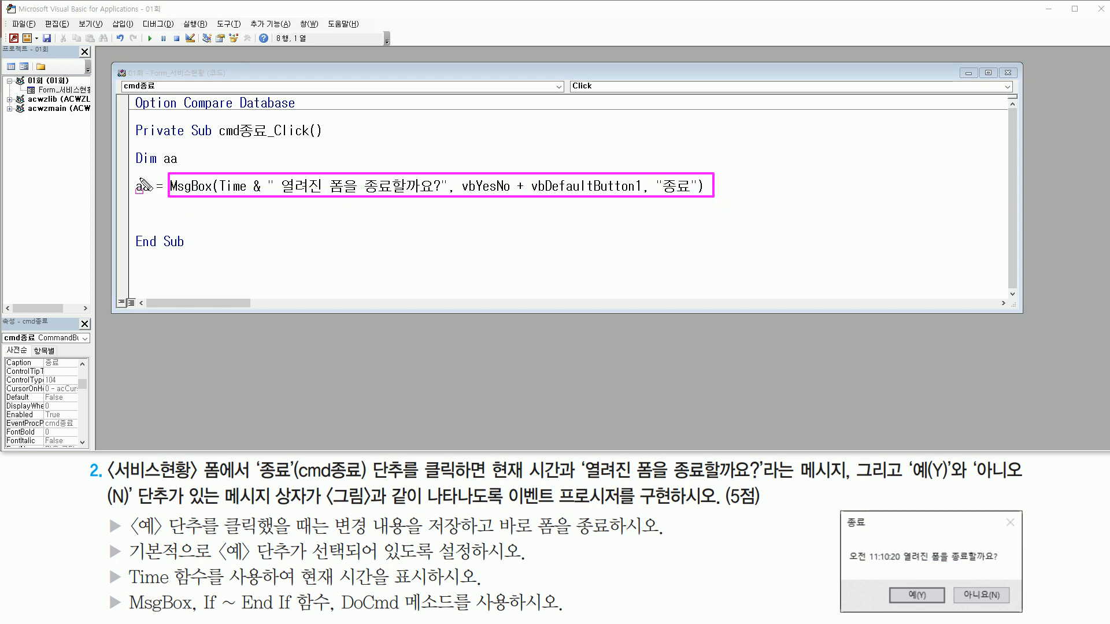
drag(129, 177, 149, 196)
key(Escape)
Below the MsgBox line, start an If block with the condition If aa = vbYes Then, followed by a blank line.
key(Return)
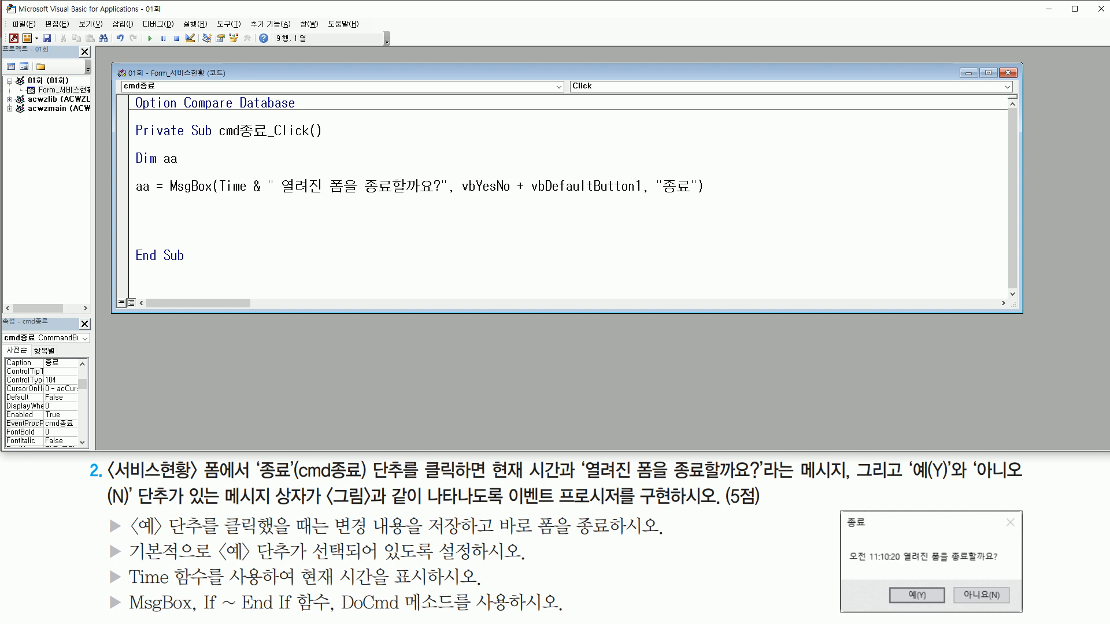
text(if aa = vbyes then)
key(Return)
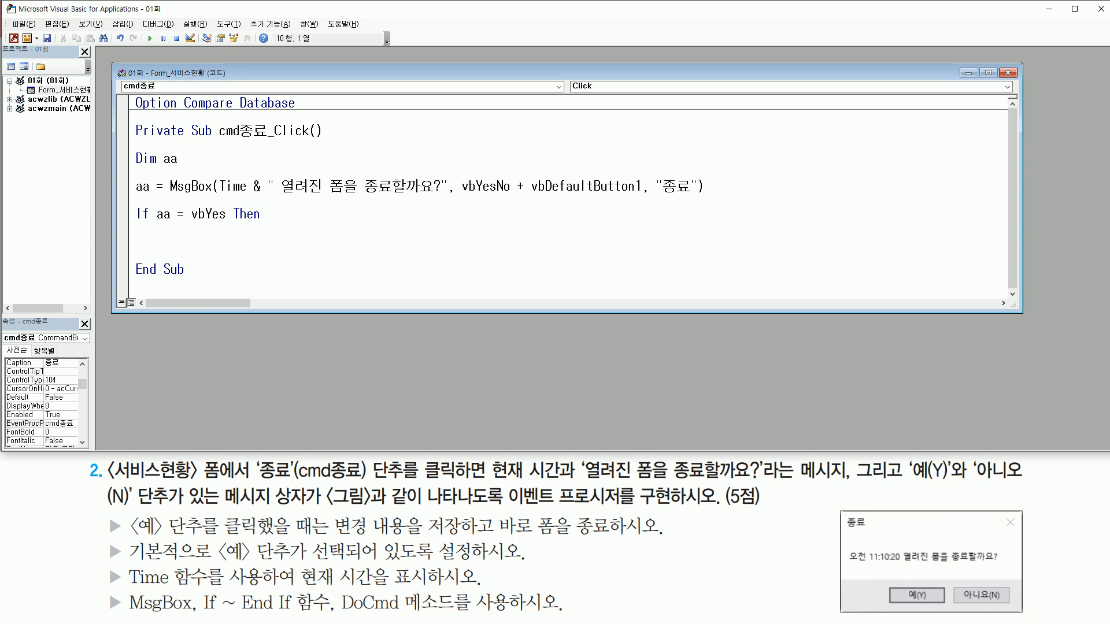
key(BackSpace)
key(Return)
key(Return)
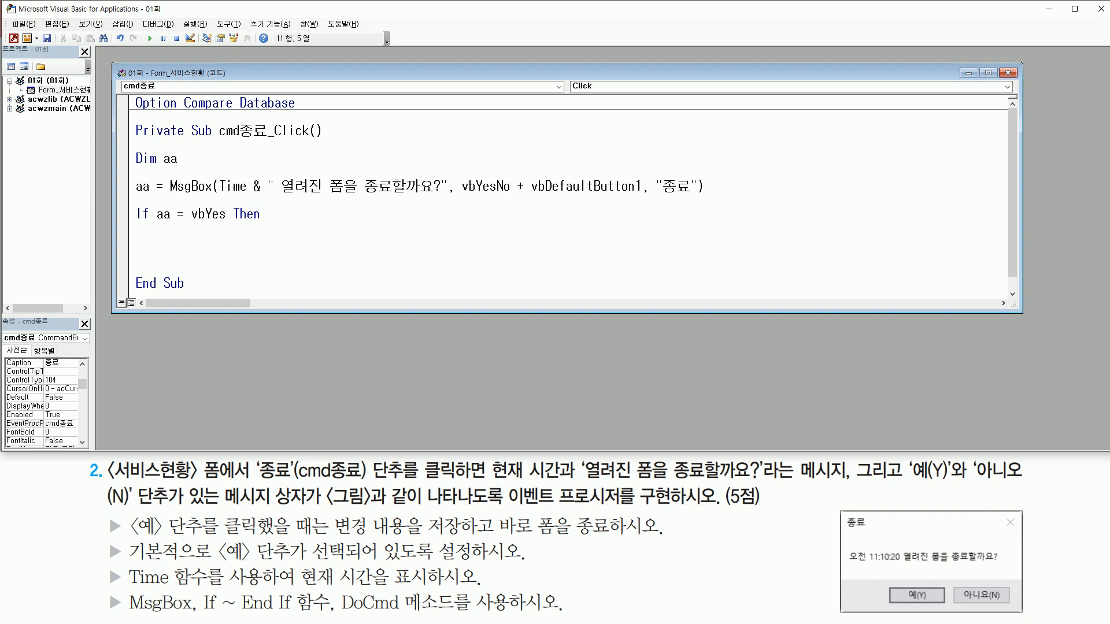
Inside the If block, enter the indented statement DoCmd.Close , , acSaveYes, leaving the object type and name empty.
text(docmd.)
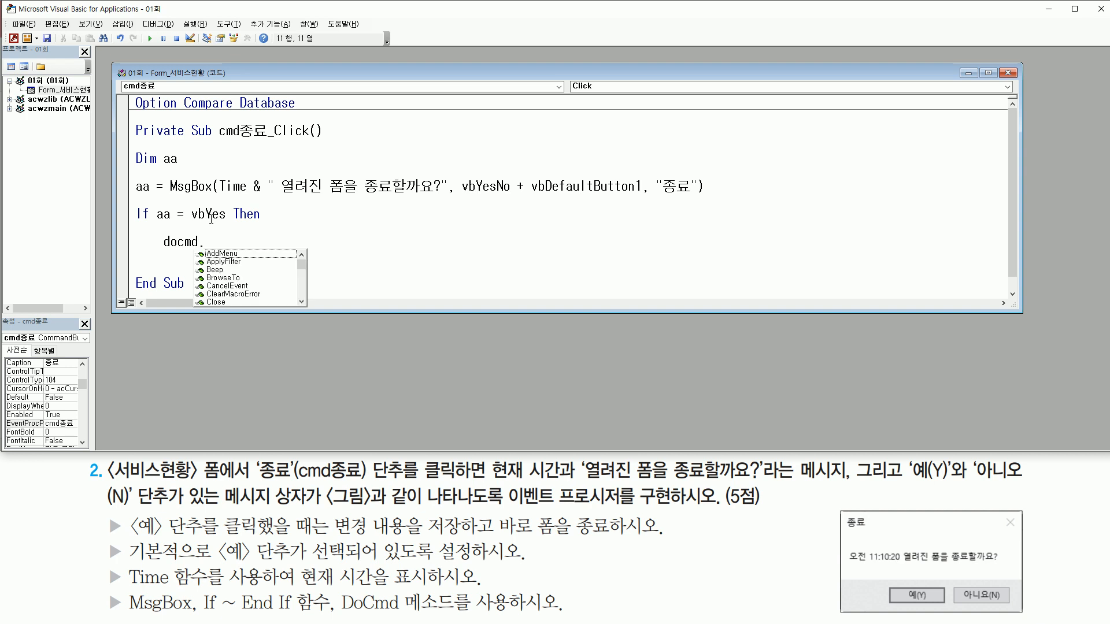
text(clos)
key(Tab)
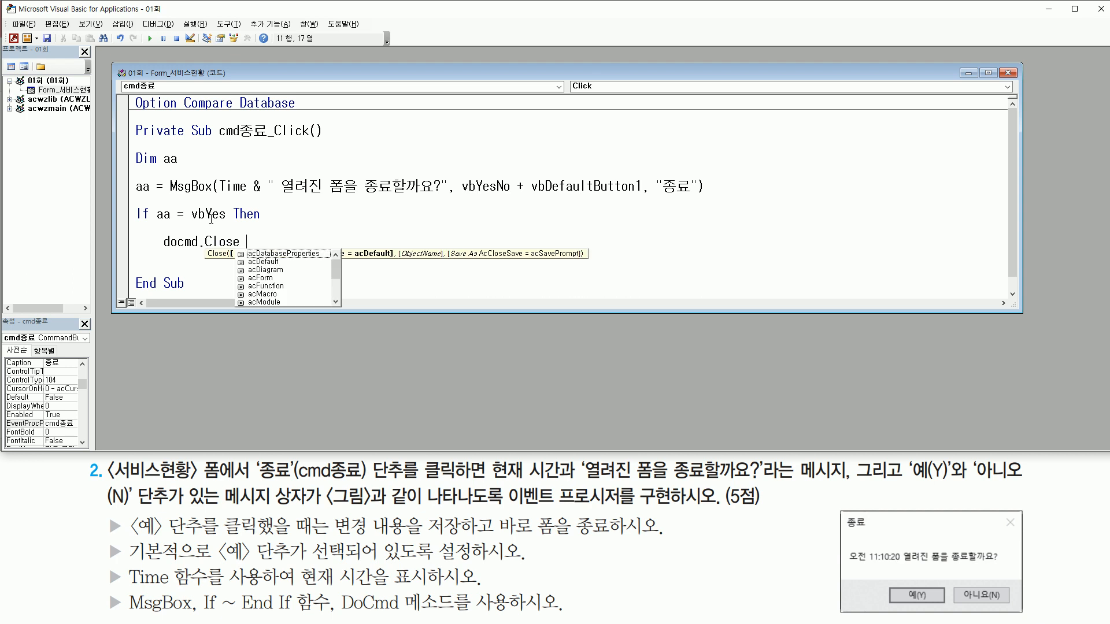
text(,)
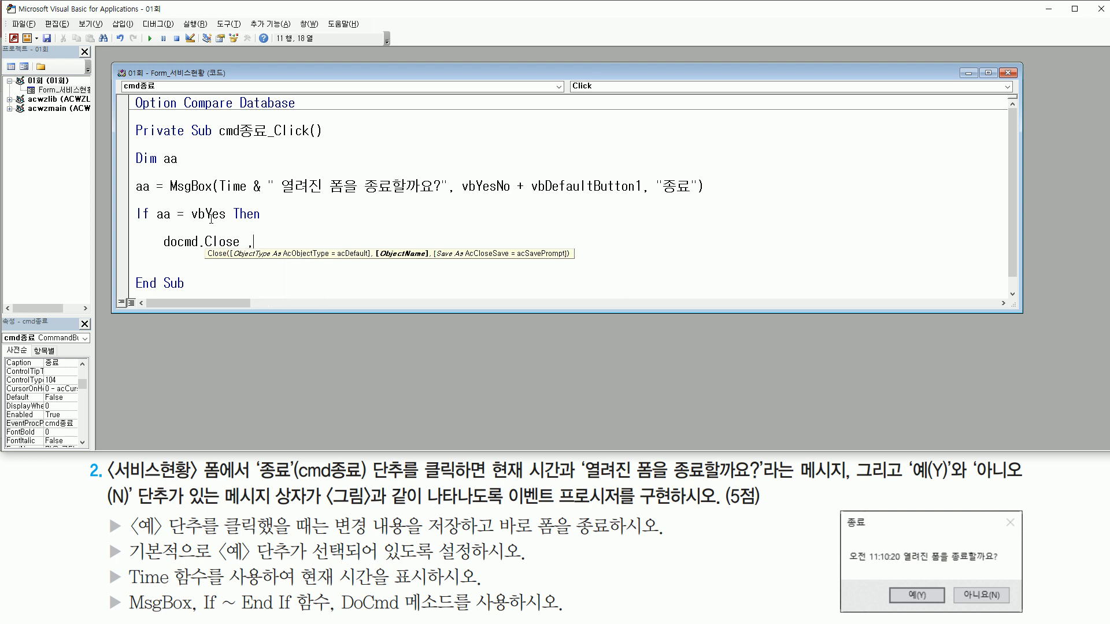
text( ,)
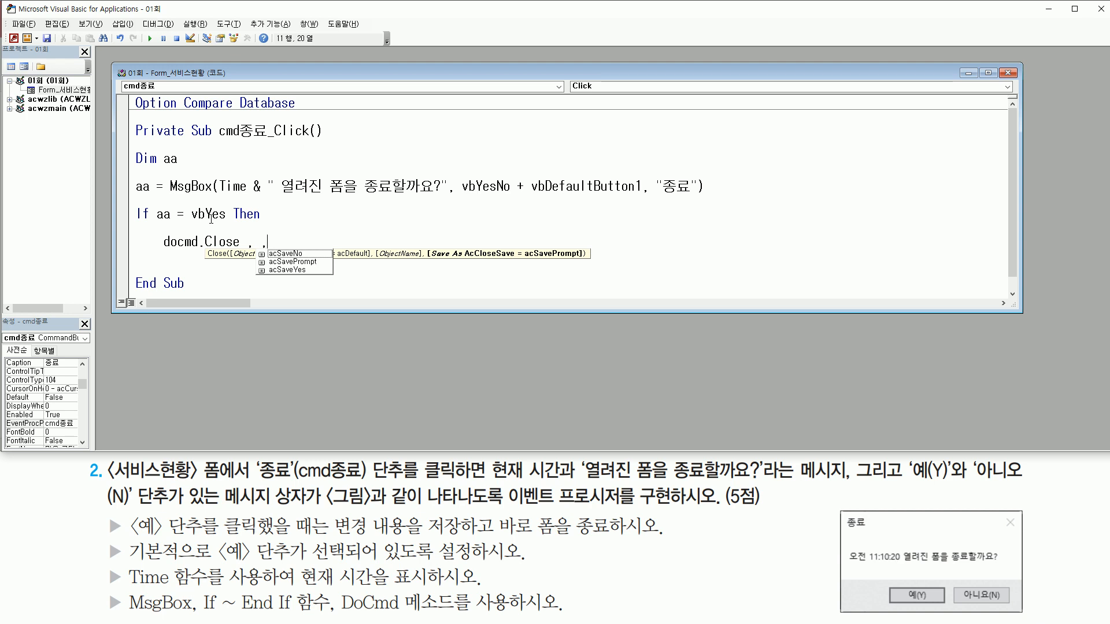
text(acsaveyes)
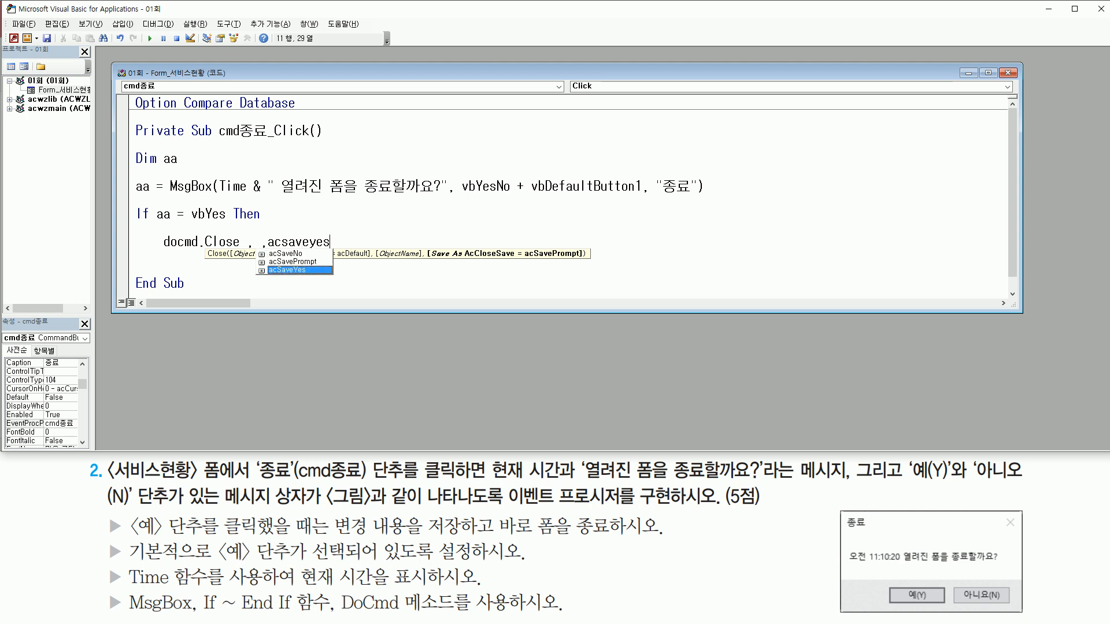
key(Return)
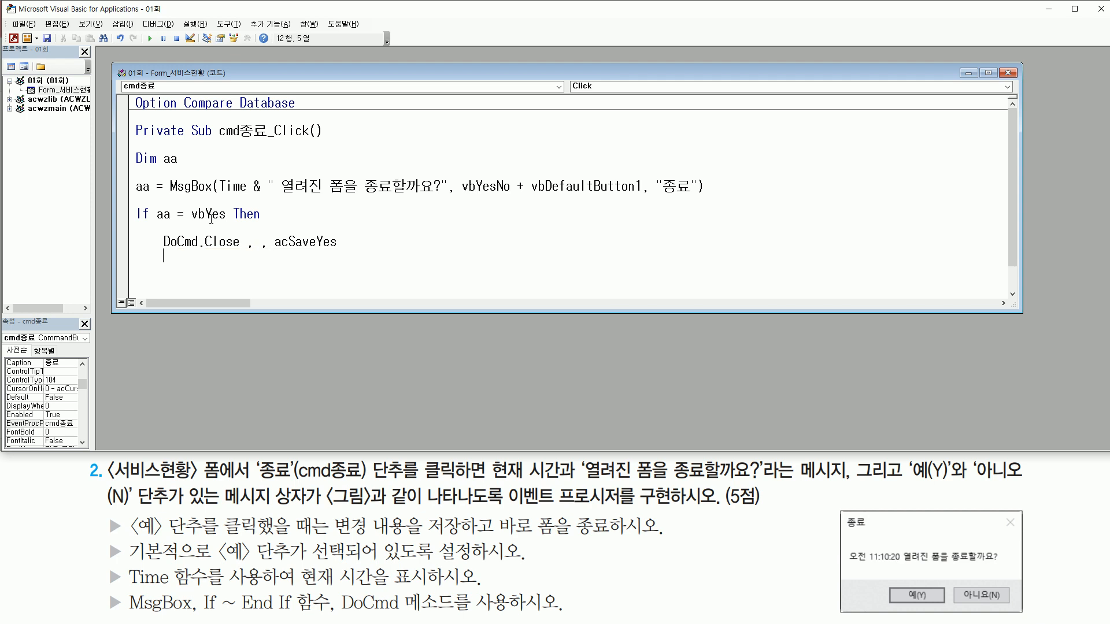
End the block with an unindented End If one blank line above End Sub, and make the code window taller.
key(Return)
text(end if)
key(Delete)
key(Delete)
key(Return)
drag(406, 313, 406, 368)
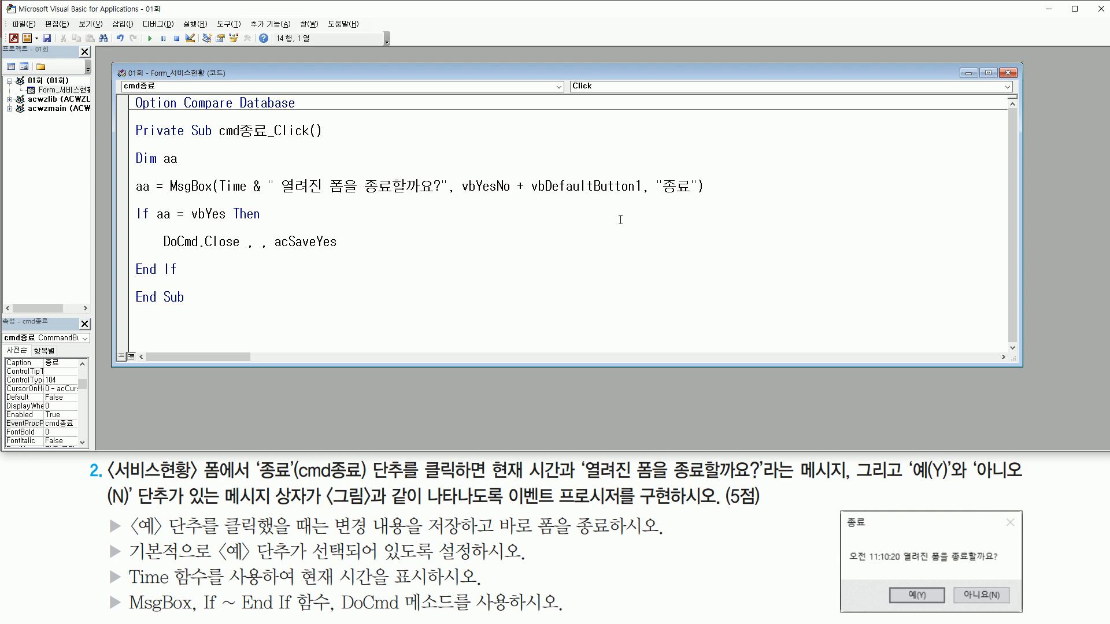
Switch back to Access and show the 서비스현황 form in form view with the property sheet closed.
click(14, 38)
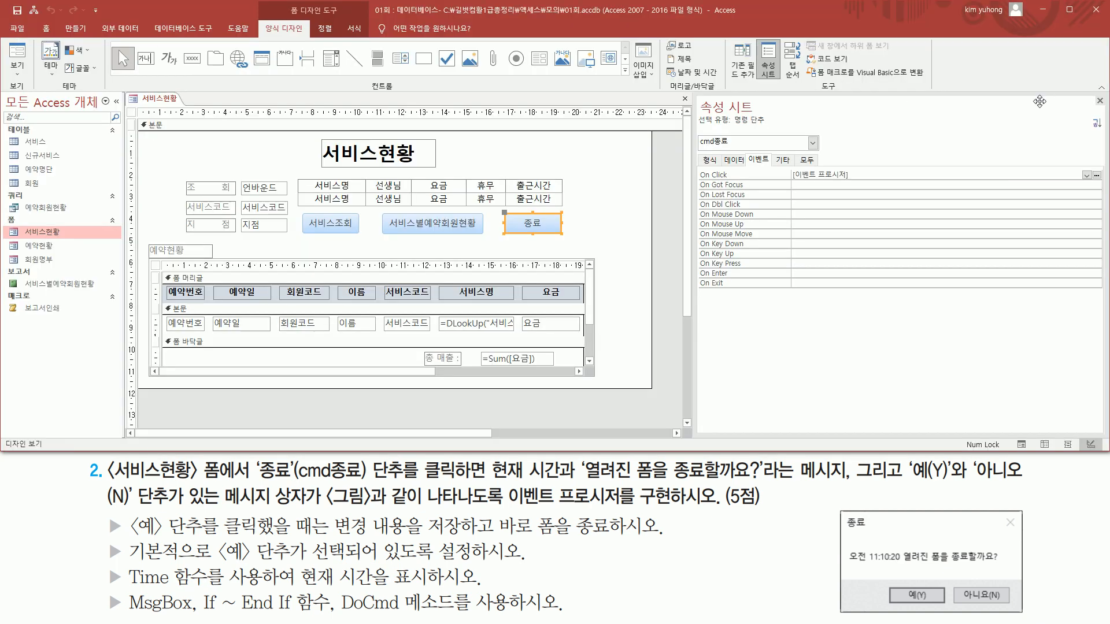
click(1100, 101)
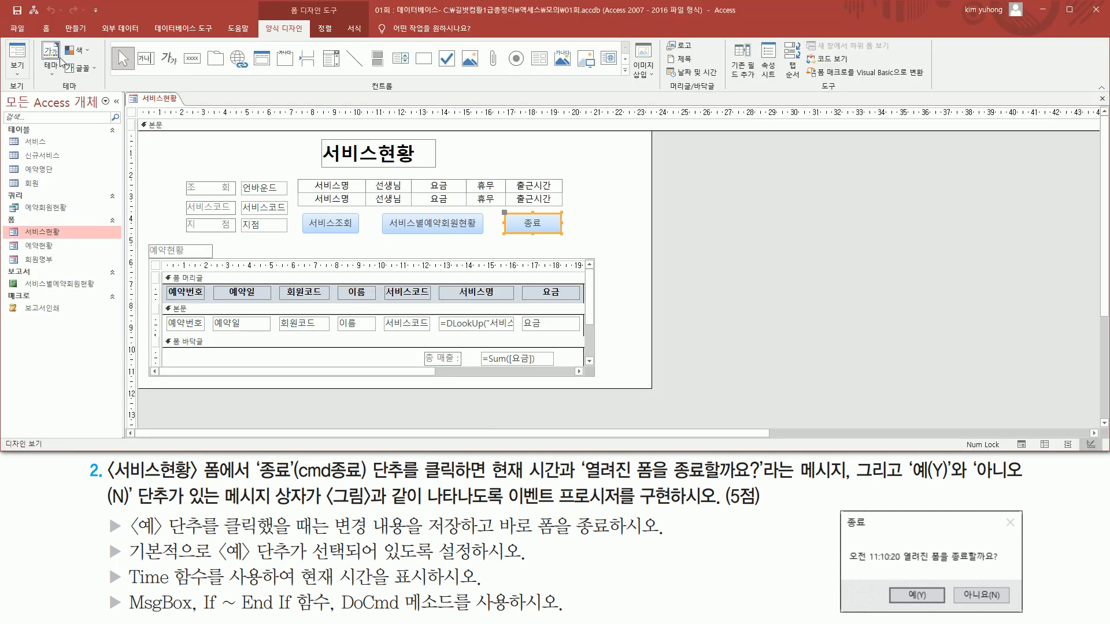
click(17, 55)
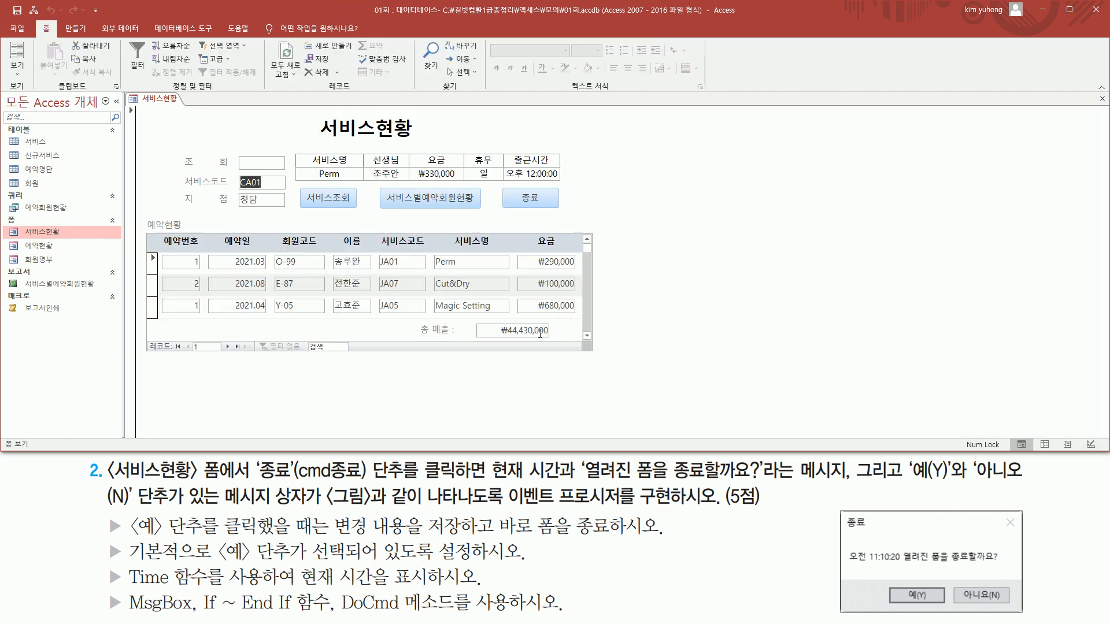
Test the form's 종료 button by answering its message box with 아니요(N), and a second time with 예(Y) to save and close the form.
key(ctrl+shift+d)
drag(497, 185, 565, 210)
key(Escape)
click(546, 202)
key(ctrl+shift+d)
mouse_move(492, 289)
mouse_down()
mouse_move(538, 332)
mouse_move(613, 332)
mouse_up()
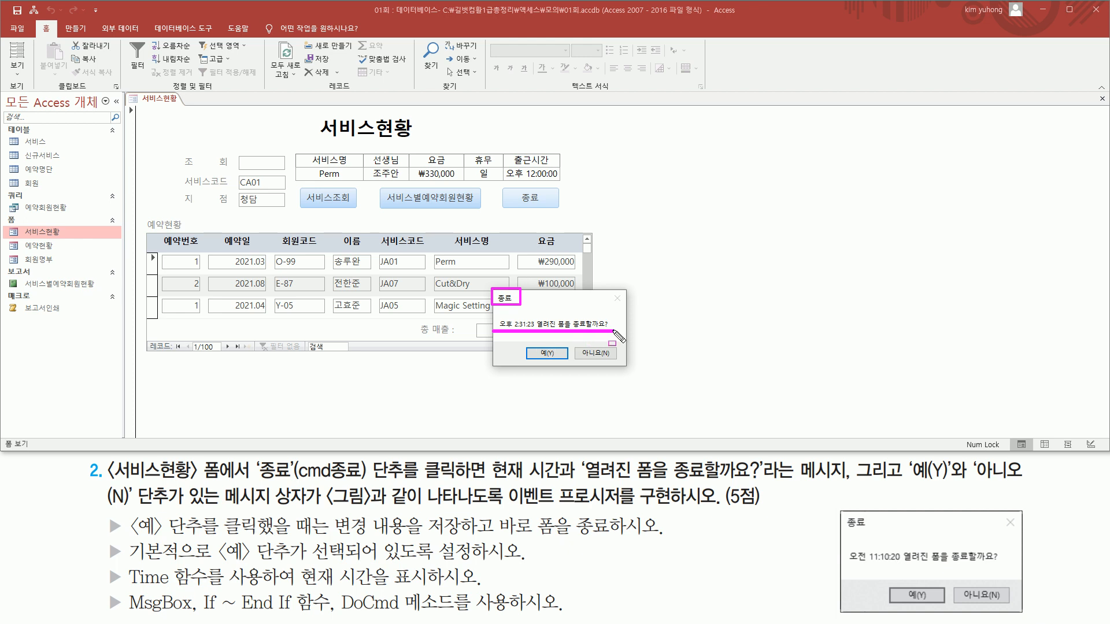
mouse_move(519, 340)
mouse_down()
mouse_move(543, 368)
mouse_move(642, 373)
mouse_move(629, 369)
mouse_up()
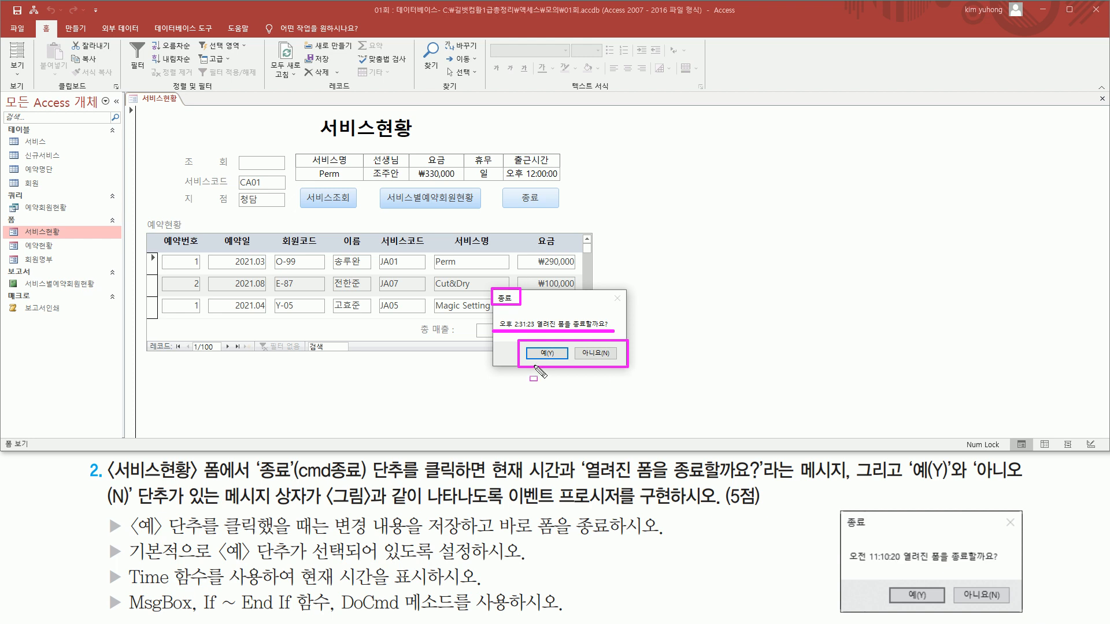
mouse_move(525, 366)
mouse_down()
mouse_move(570, 370)
mouse_move(576, 348)
mouse_move(613, 365)
mouse_up()
key(Escape)
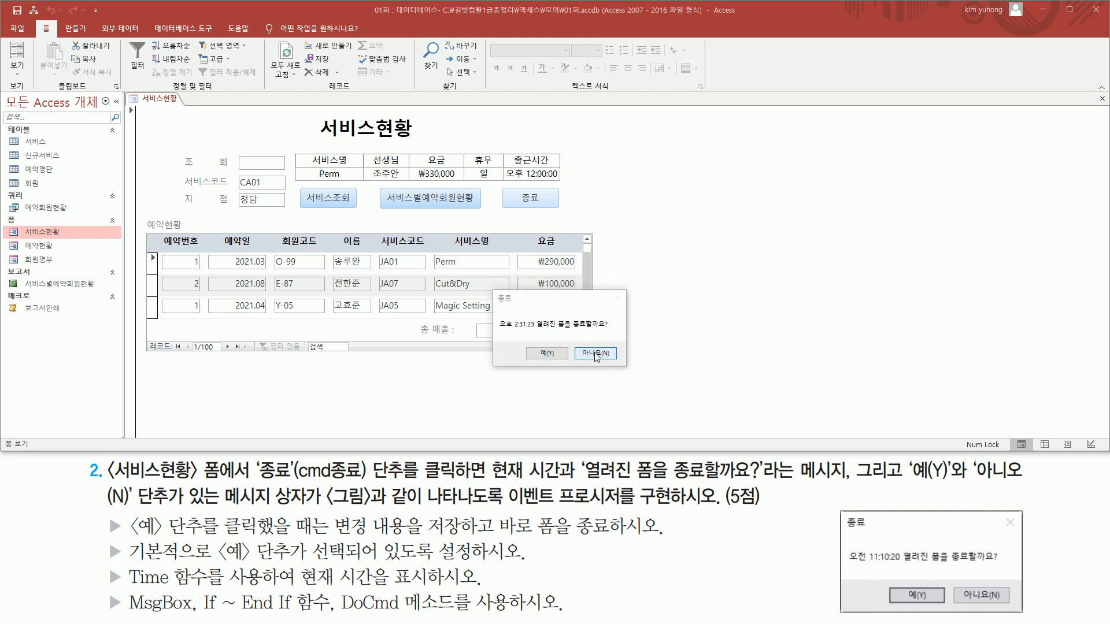
click(597, 354)
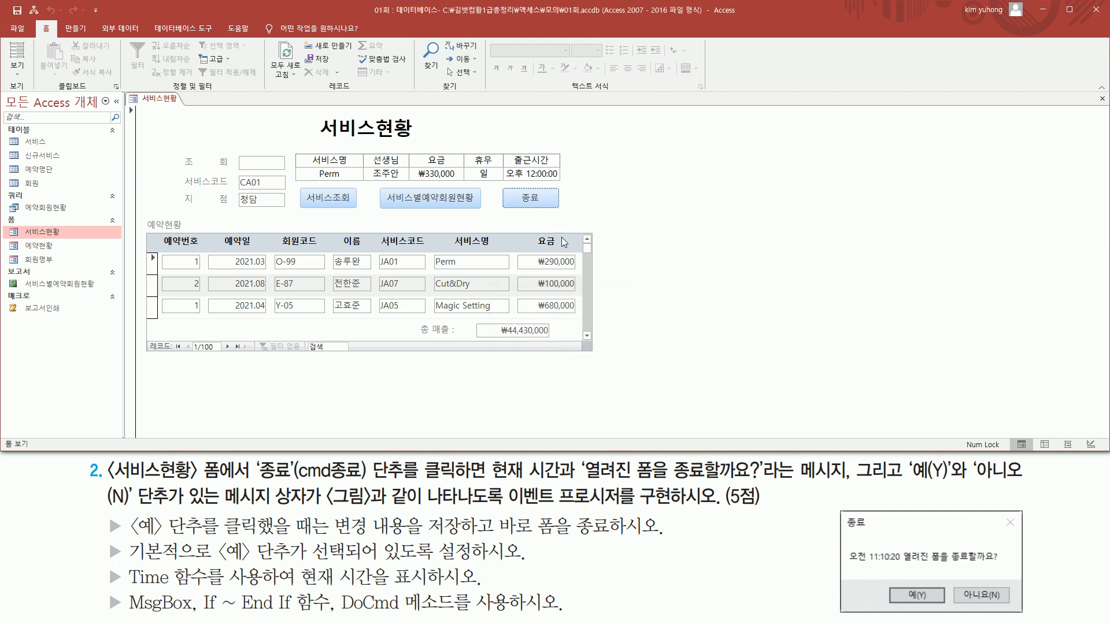
click(526, 202)
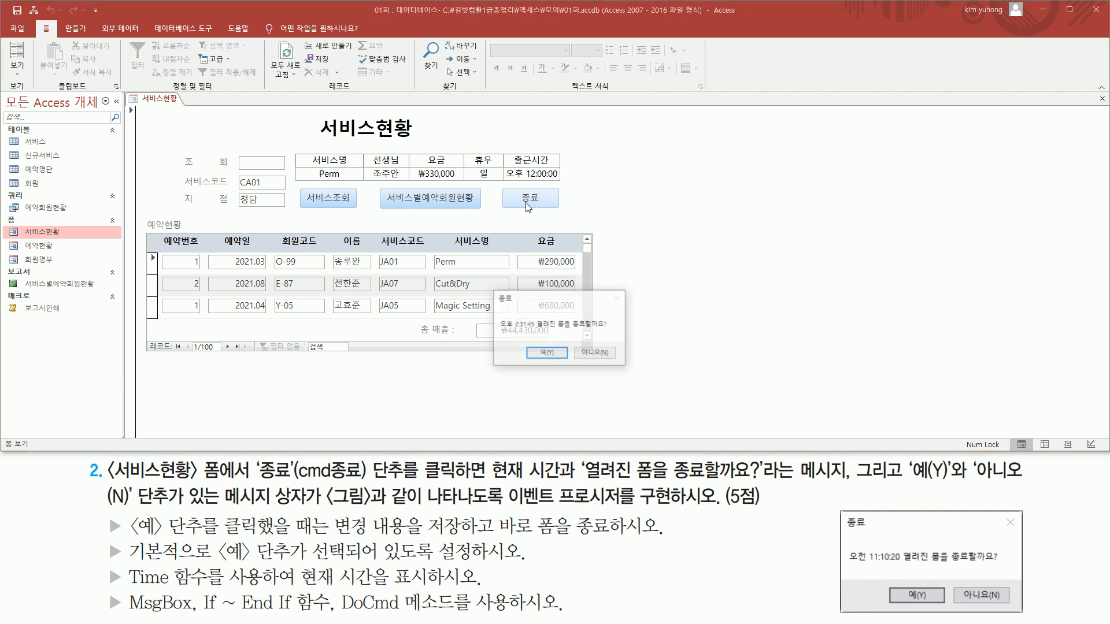
click(549, 358)
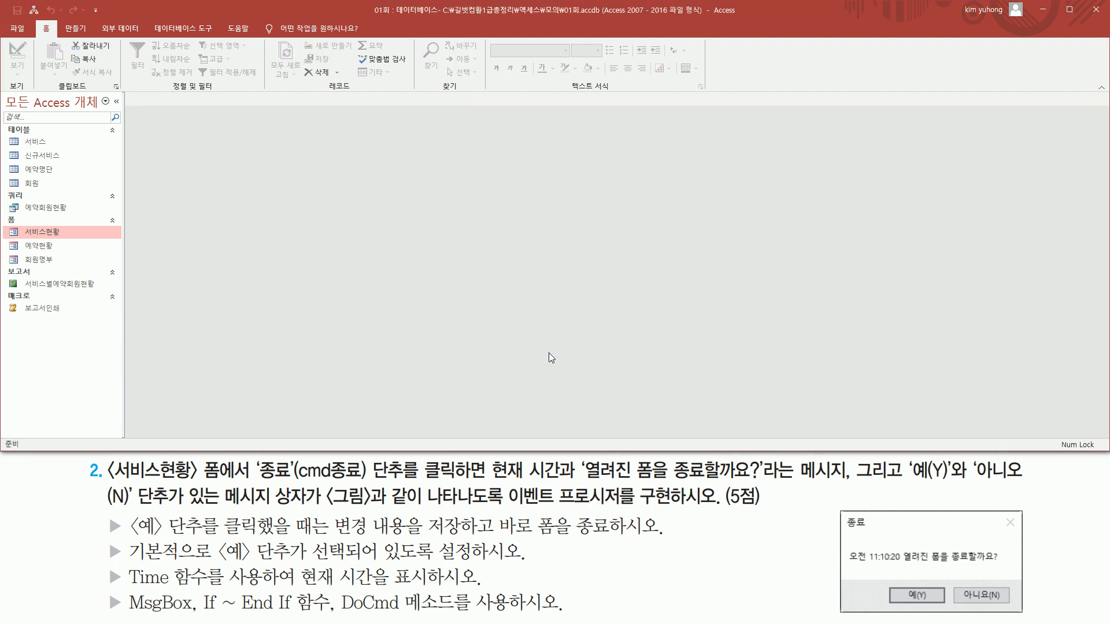